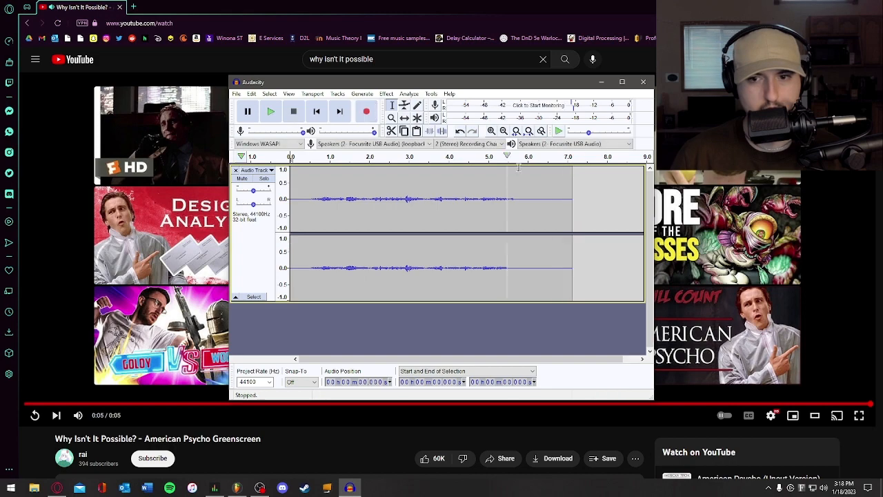
- Close the YouTube video, minimize OBS, and reposition the Audacity window over FL Studio
{"action": "left_click", "coordinate": [119, 7]}
{"action": "left_click", "coordinate": [872, 7]}
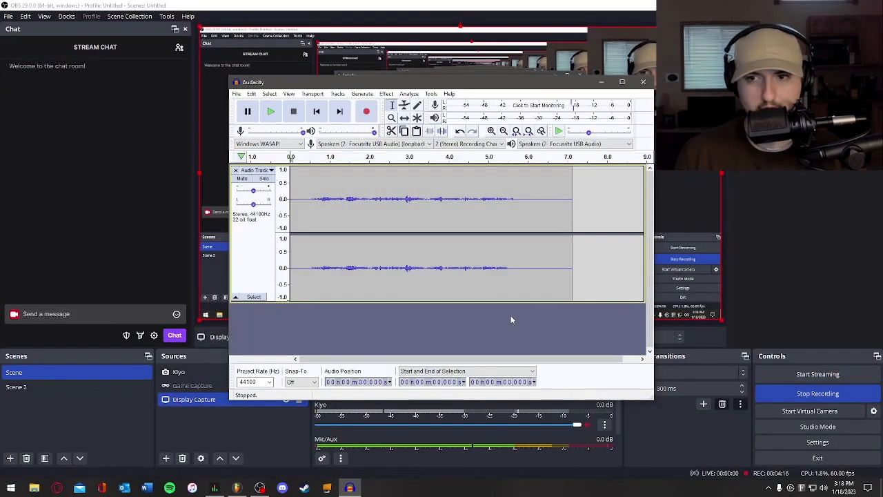
{"action": "left_click", "coordinate": [830, 6]}
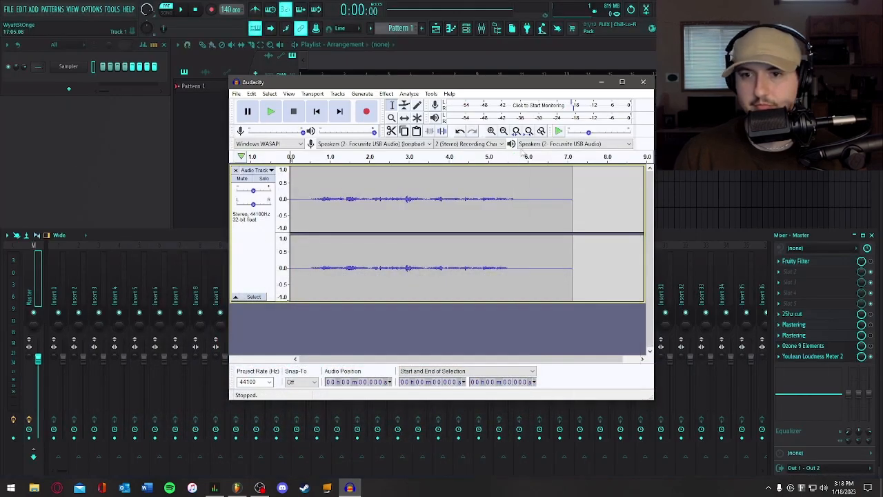
{"action": "left_click_drag", "start_coordinate": [535, 89], "coordinate": [502, 92]}
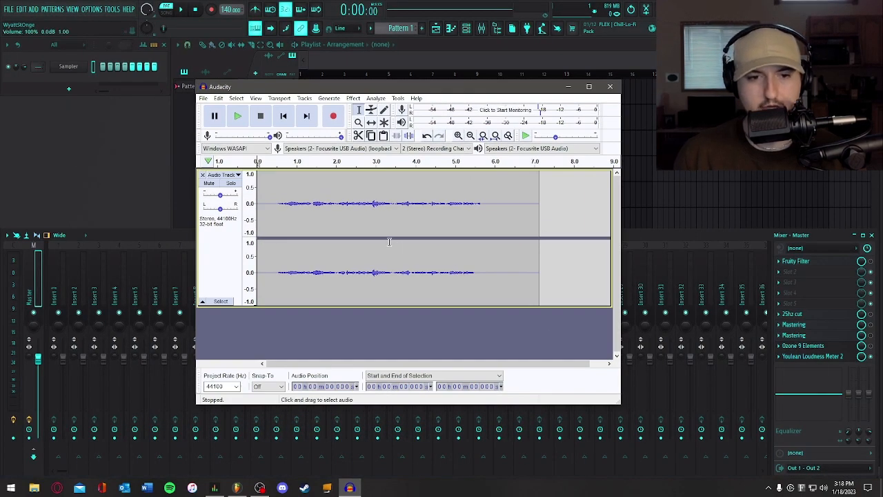
- Normalize the recorded audio track
{"action": "left_click", "coordinate": [352, 98]}
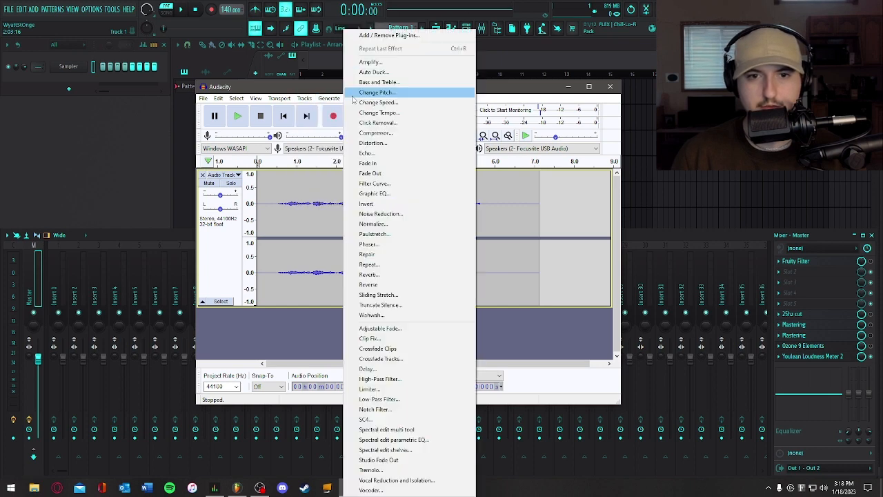
{"action": "mouse_move", "coordinate": [353, 98]}
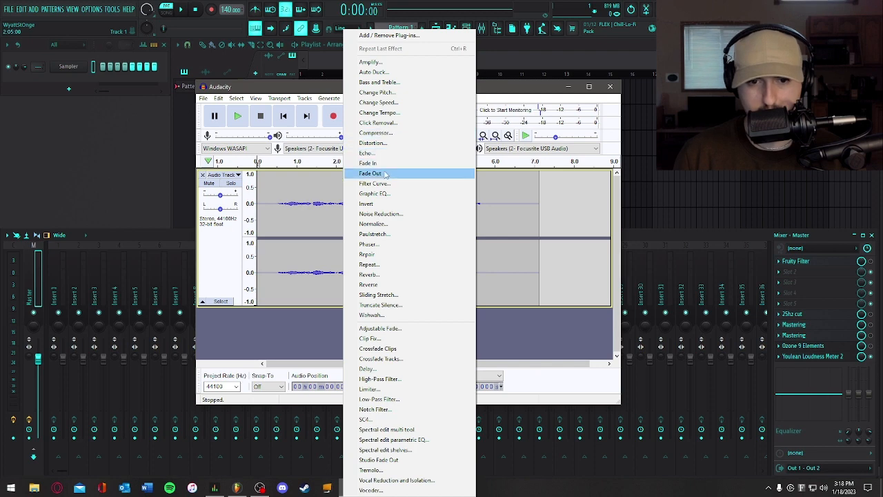
{"action": "left_click", "coordinate": [373, 224]}
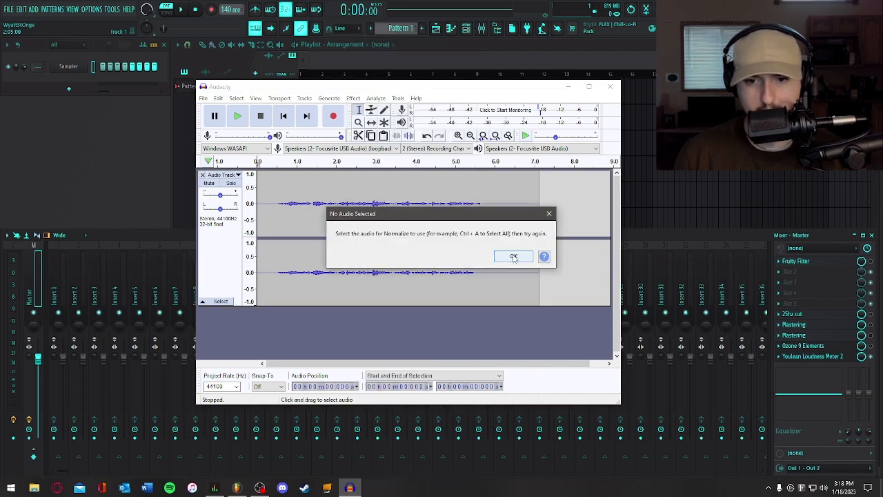
{"action": "left_click", "coordinate": [513, 256]}
- Delete the silent sections at the beginning and end of the recording
{"action": "left_click", "coordinate": [233, 204]}
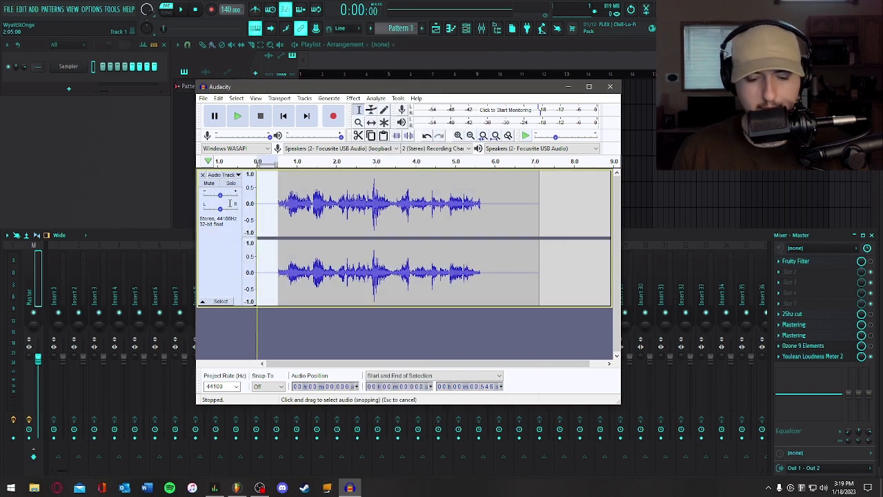
{"action": "key", "text": "Delete"}
{"action": "left_click_drag", "start_coordinate": [460, 207], "coordinate": [545, 215]}
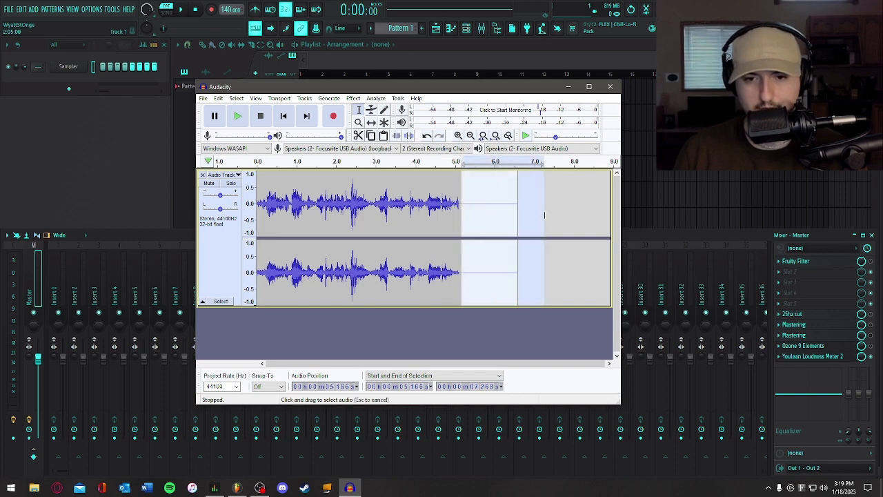
{"action": "key", "text": "Delete"}
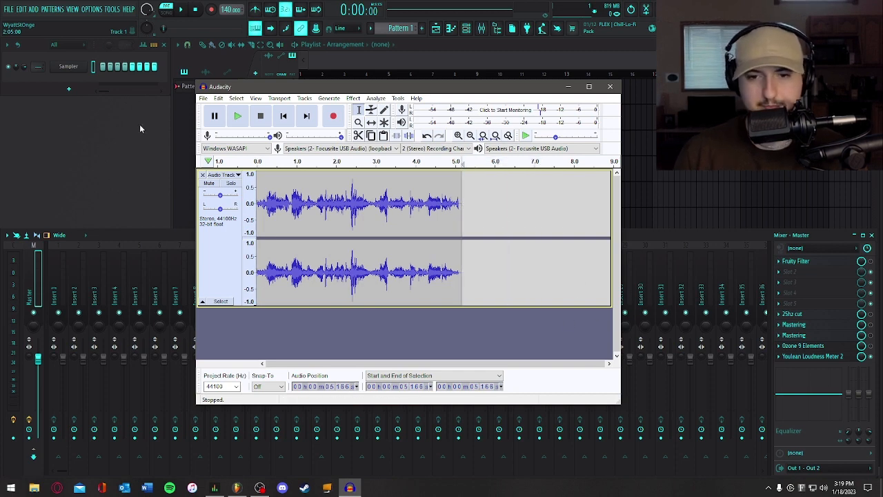
- Export the trimmed recording to the desktop as the WAV file "Why isn't if possible"
{"action": "left_click", "coordinate": [204, 98]}
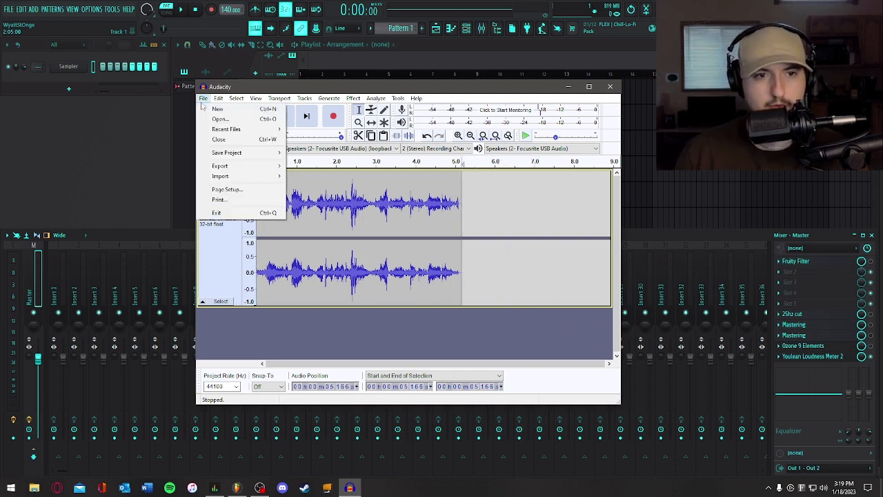
{"action": "mouse_move", "coordinate": [227, 165]}
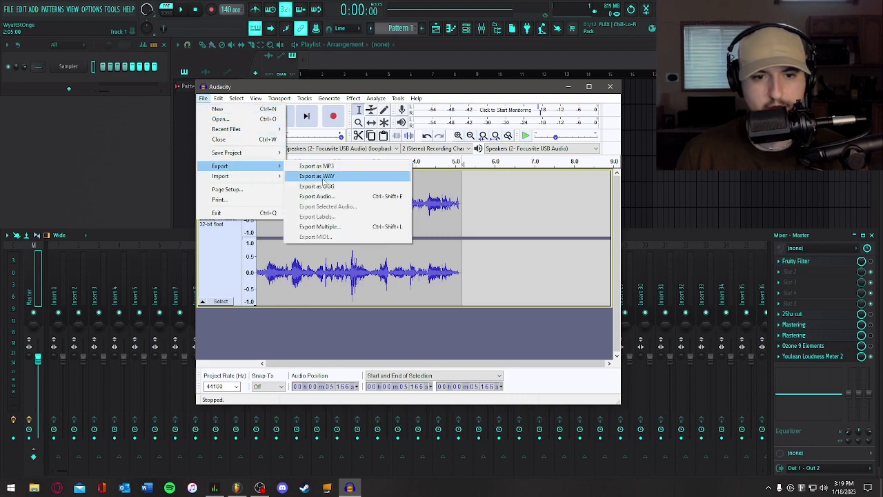
{"action": "left_click", "coordinate": [314, 177]}
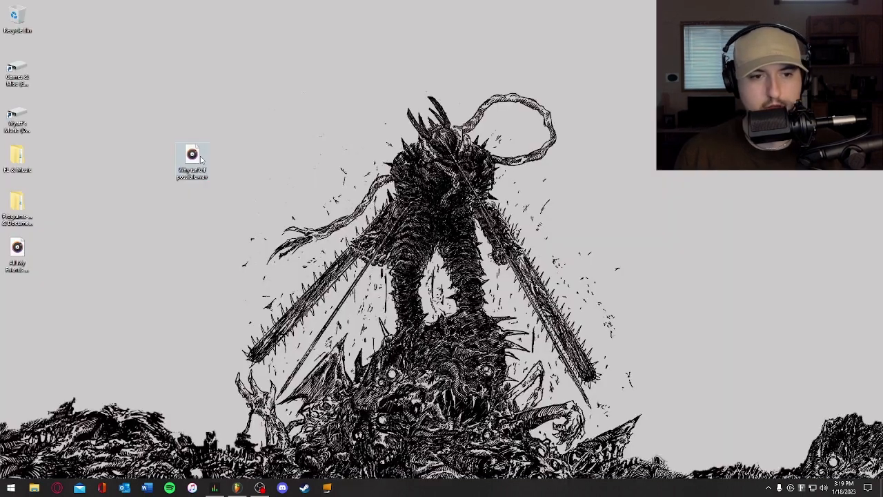
- Place "Why isn't if possible.wav" from the desktop at the start of Track 1 in the FL Studio playlist and remove its icon
{"action": "left_click_drag", "start_coordinate": [187, 114], "coordinate": [265, 218]}
{"action": "left_click_drag", "start_coordinate": [194, 156], "coordinate": [302, 91]}
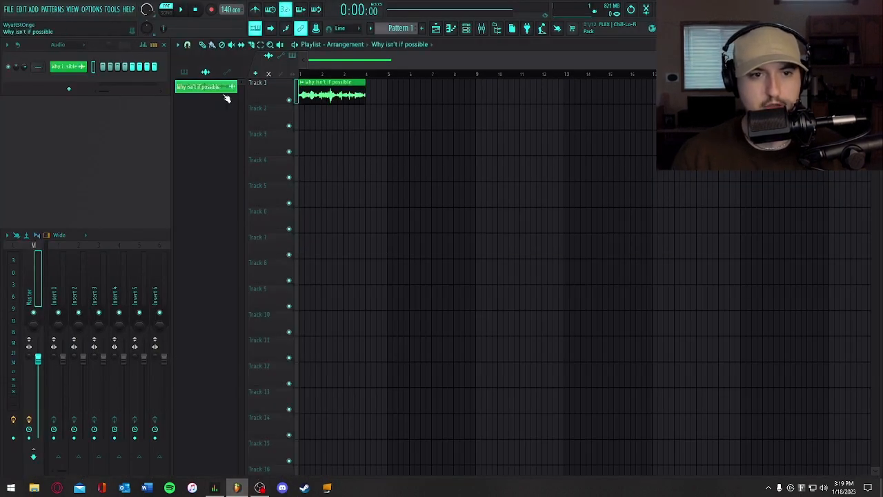
{"action": "right_click", "coordinate": [220, 88]}
{"action": "left_click", "coordinate": [248, 143]}
{"action": "left_click", "coordinate": [291, 178]}
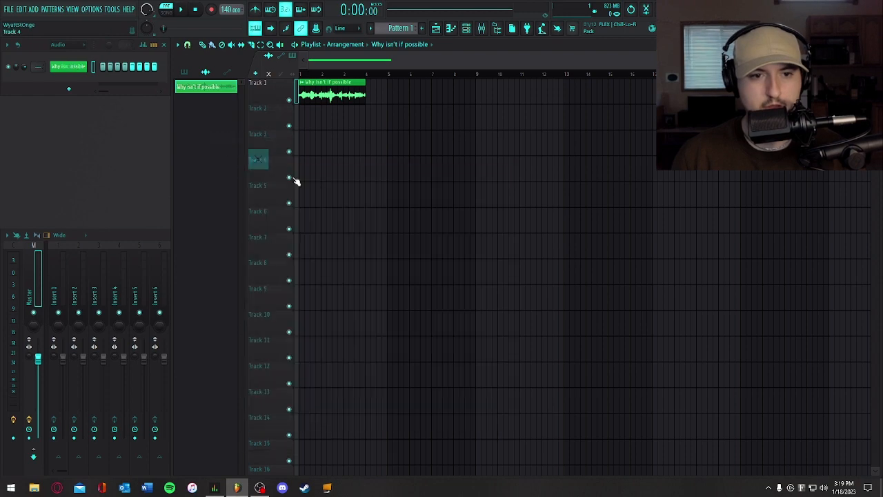
- Set the time stretching mode of the "Why isn't if possible" audio clip to Stretch Pro
{"action": "left_click", "coordinate": [69, 72]}
{"action": "left_click_drag", "start_coordinate": [122, 112], "coordinate": [264, 45]}
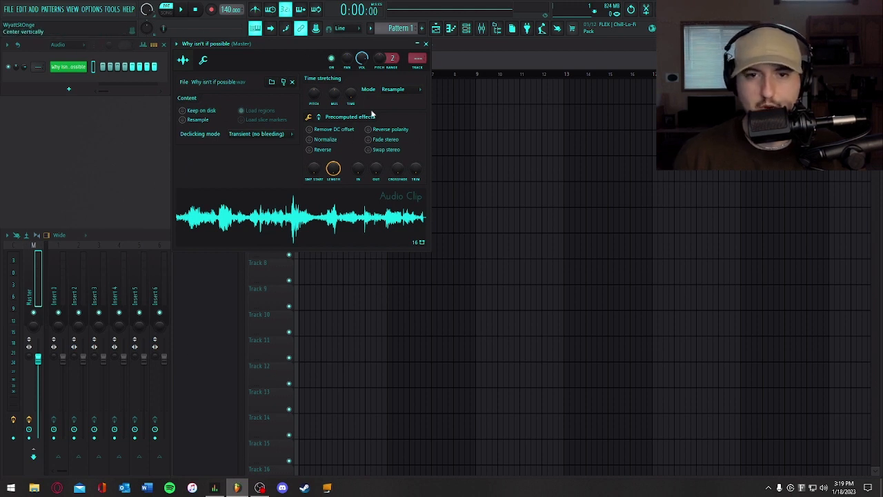
{"action": "left_click", "coordinate": [393, 90]}
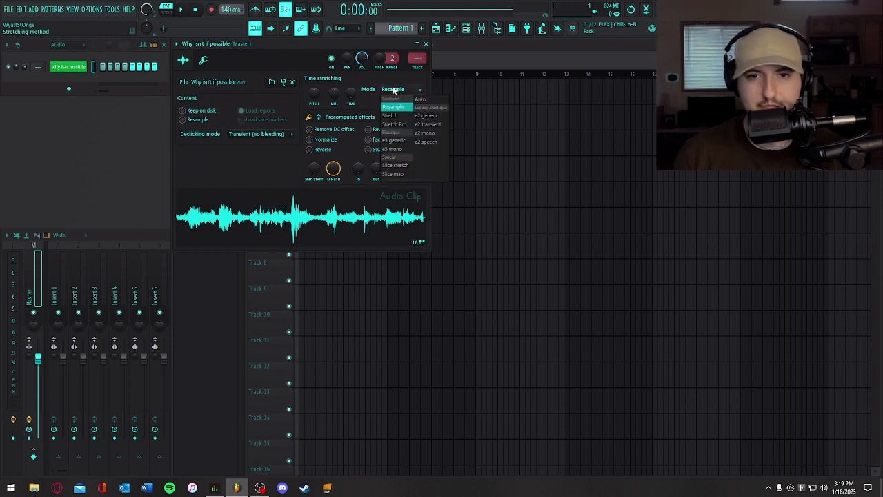
{"action": "left_click", "coordinate": [394, 125]}
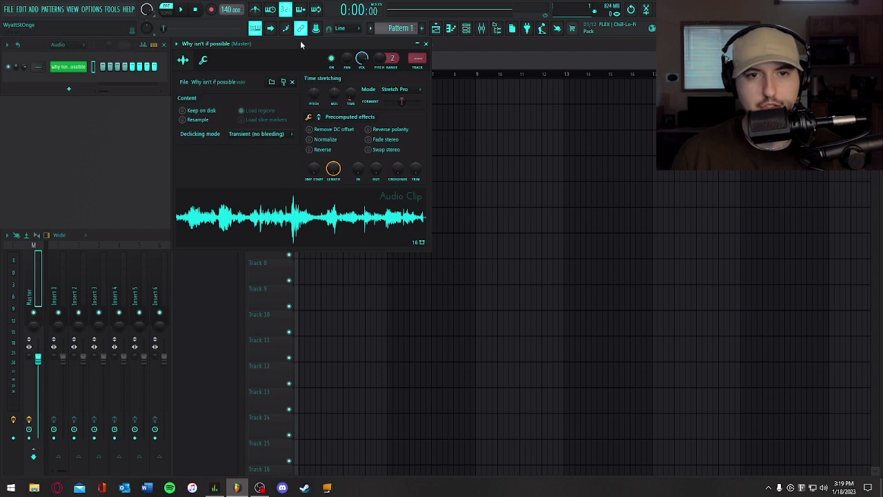
- Enlarge the audio clip in the playlist and reopen its channel settings window below the waveform
{"action": "left_click_drag", "start_coordinate": [300, 40], "coordinate": [660, 97]}
{"action": "left_click_drag", "start_coordinate": [866, 61], "coordinate": [481, 77]}
{"action": "scroll", "coordinate": [435, 131], "scroll_direction": "up", "scroll_amount": 4}
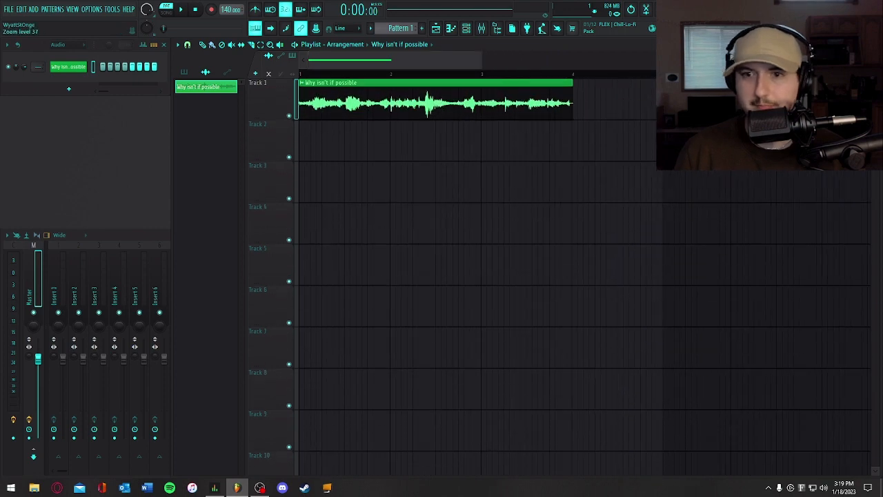
{"action": "left_click", "coordinate": [59, 67]}
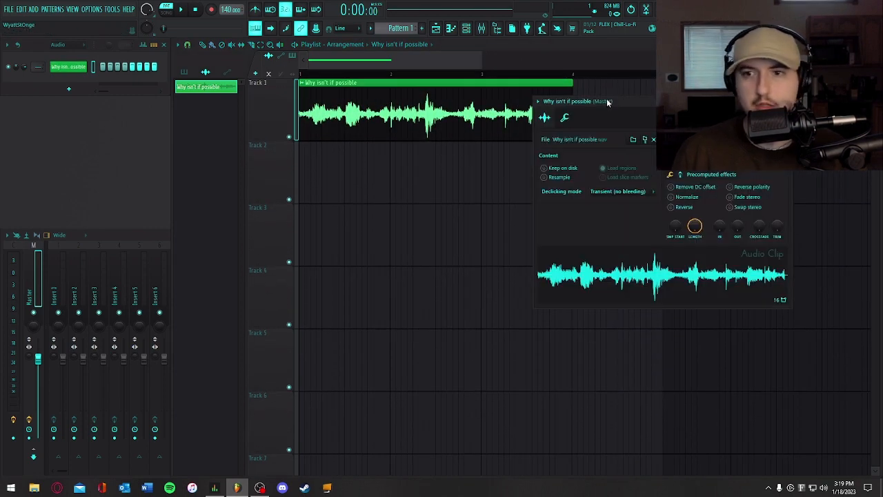
{"action": "left_click_drag", "start_coordinate": [607, 102], "coordinate": [457, 193]}
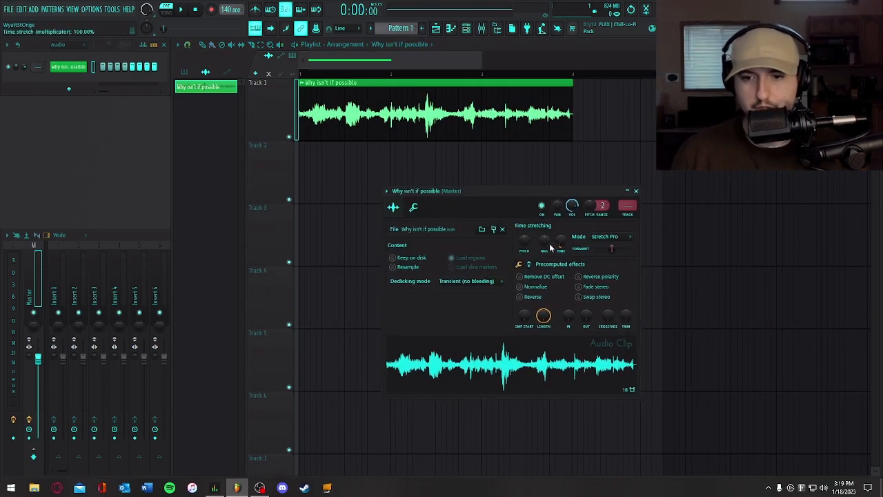
- Raise the clip's time stretching pitch shift to +1200 cents and play it back
{"action": "left_click_drag", "start_coordinate": [524, 238], "coordinate": [524, 229]}
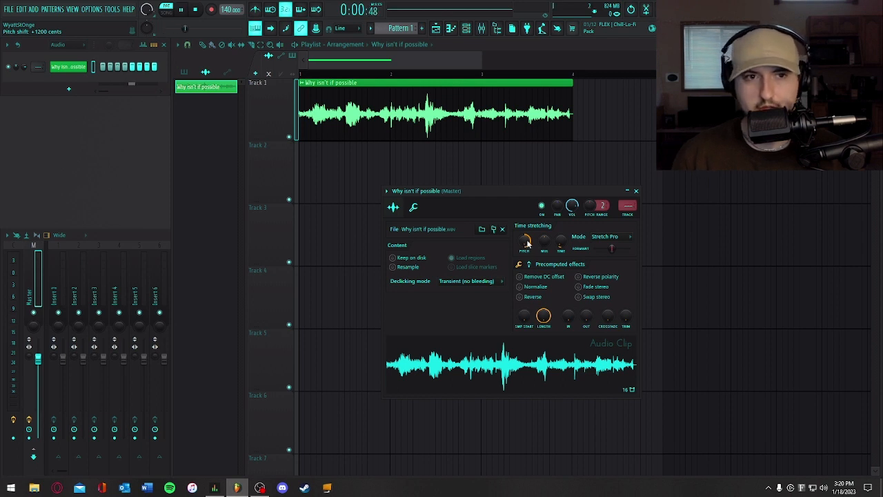
{"action": "key", "text": "space"}
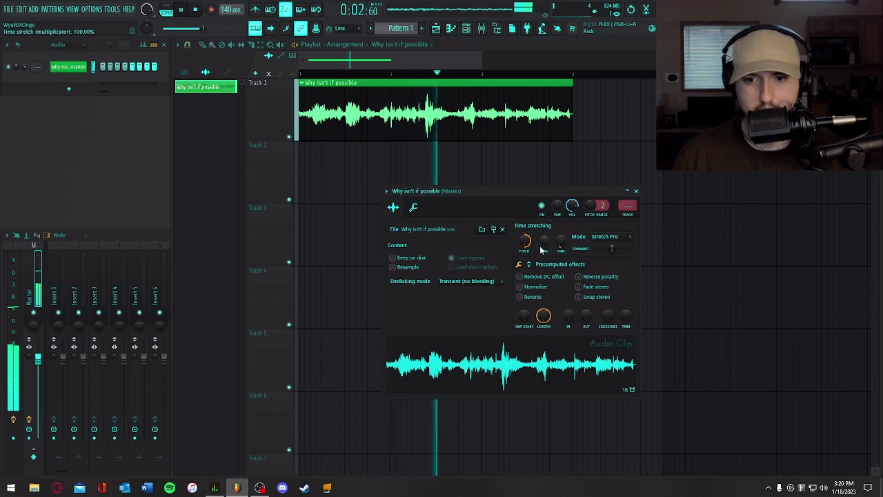
{"action": "key", "text": "space"}
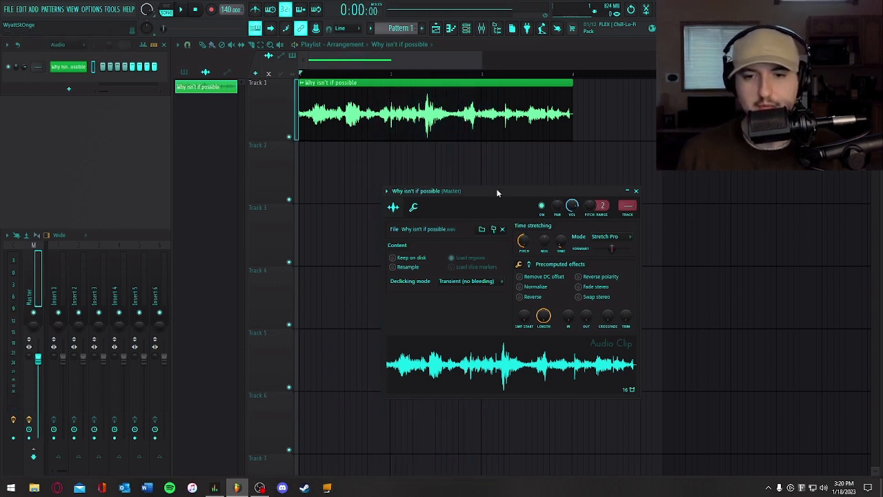
- Play the clip with its pitch shift lowered, and again with the pitch shift set to -650 cents
{"action": "key", "text": "space"}
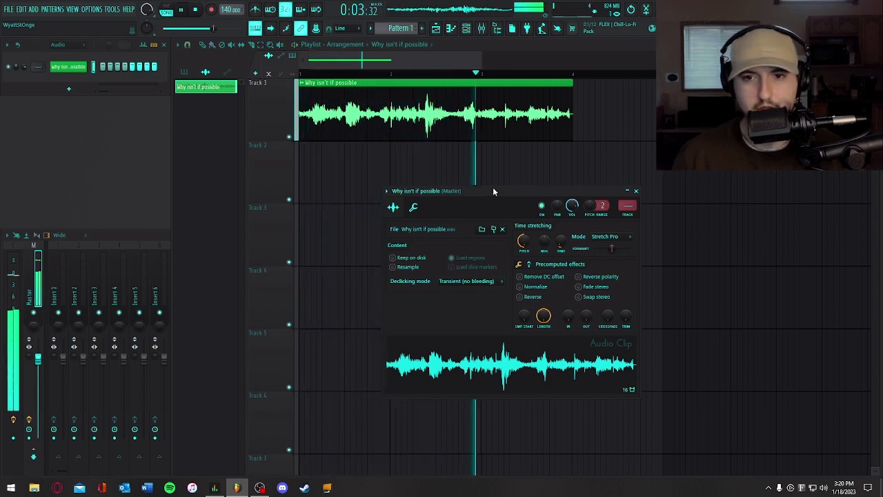
{"action": "key", "text": "space"}
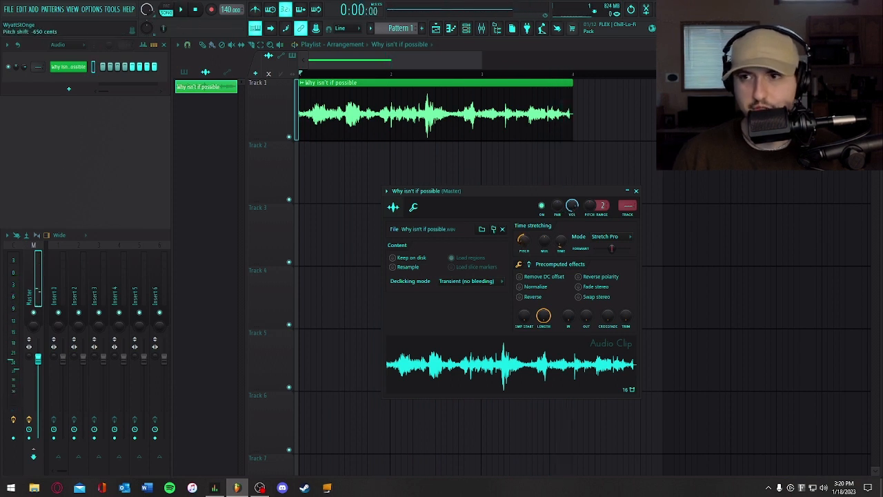
{"action": "key", "text": "space"}
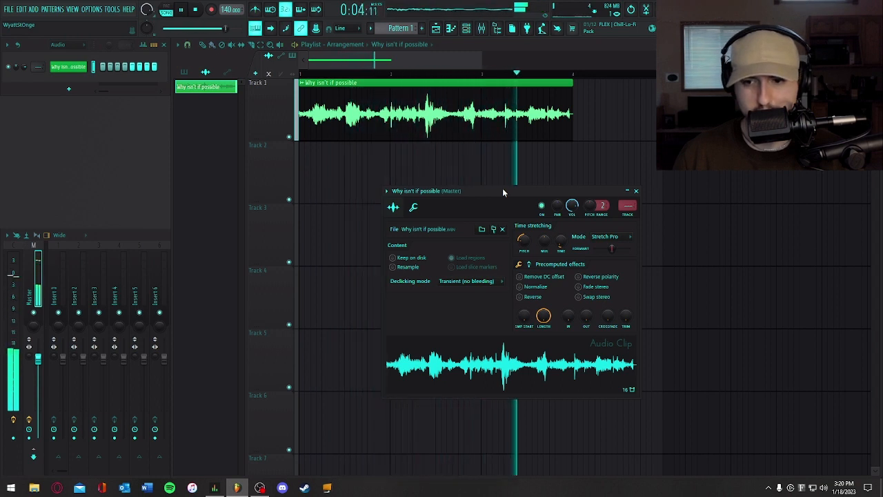
{"action": "key", "text": "space"}
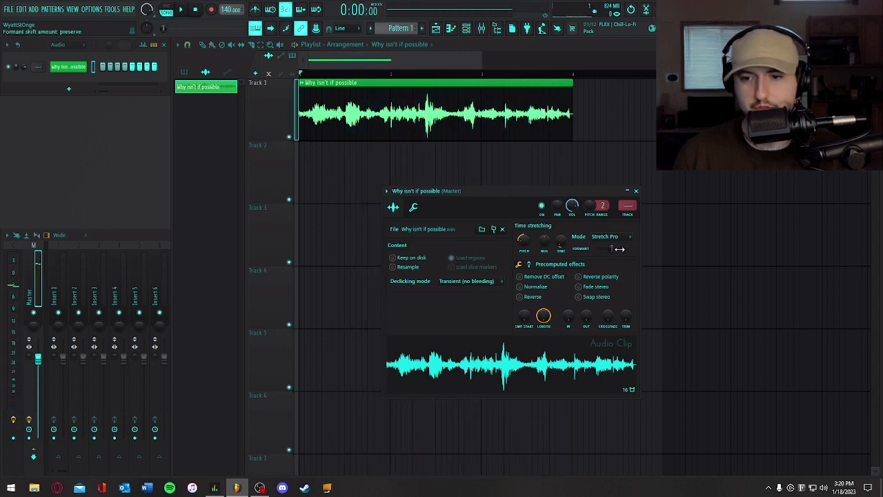
- Set the clip's formant shift to +1200 cents and play it back, including with the pitch shift at 0 and +1200 cents
{"action": "key", "text": "space"}
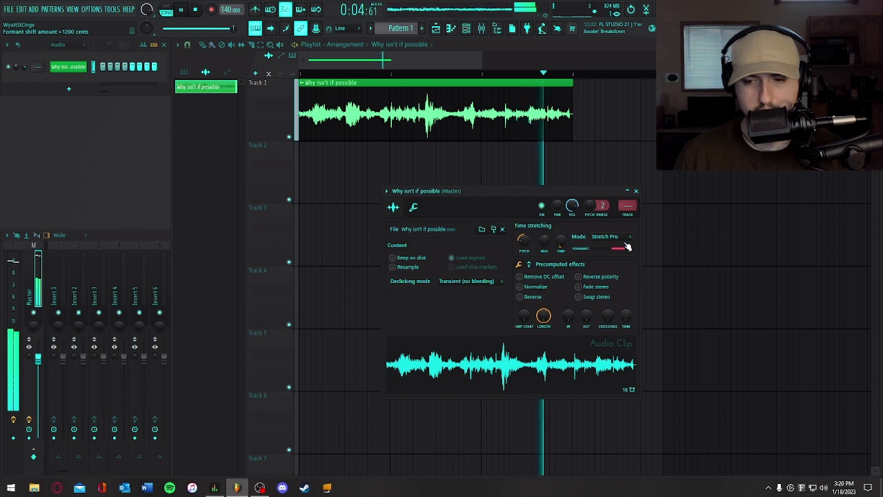
{"action": "key", "text": "space"}
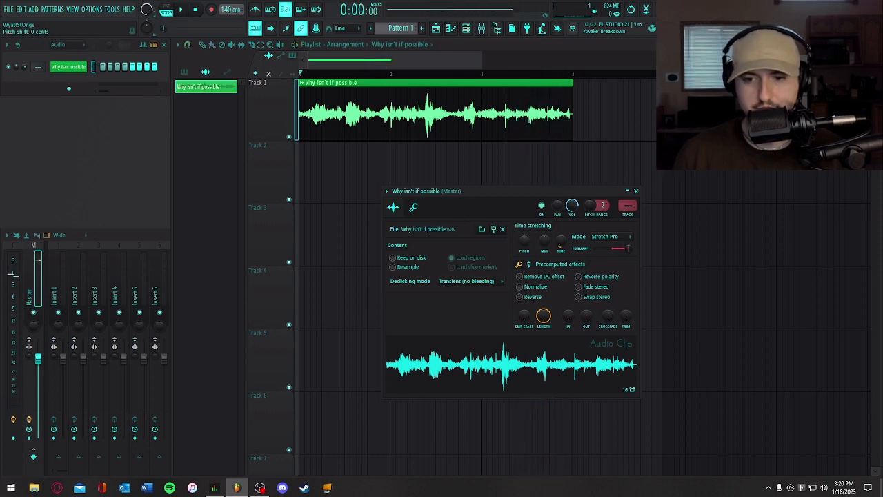
{"action": "left_click_drag", "start_coordinate": [626, 248], "coordinate": [628, 248]}
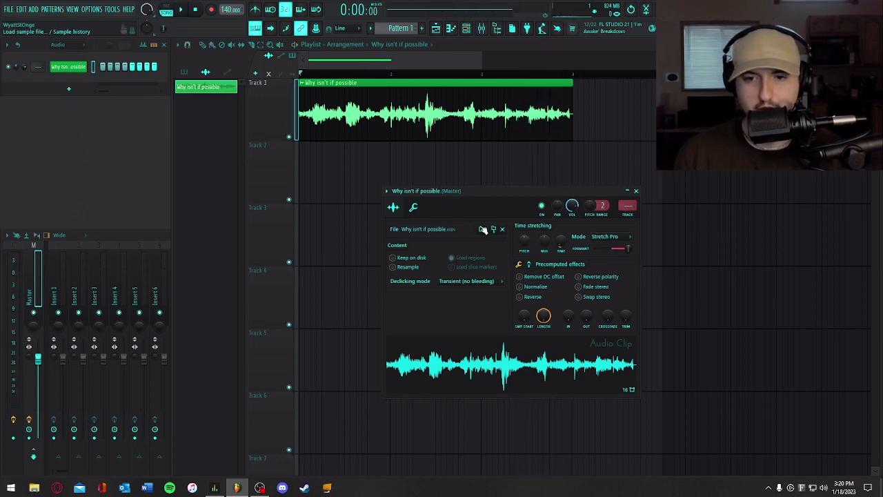
{"action": "key", "text": "space"}
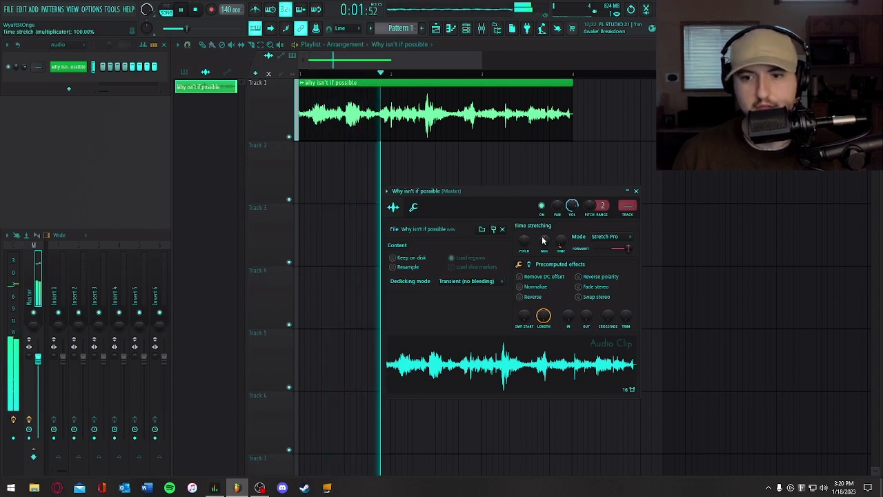
{"action": "left_click_drag", "start_coordinate": [526, 241], "coordinate": [527, 235]}
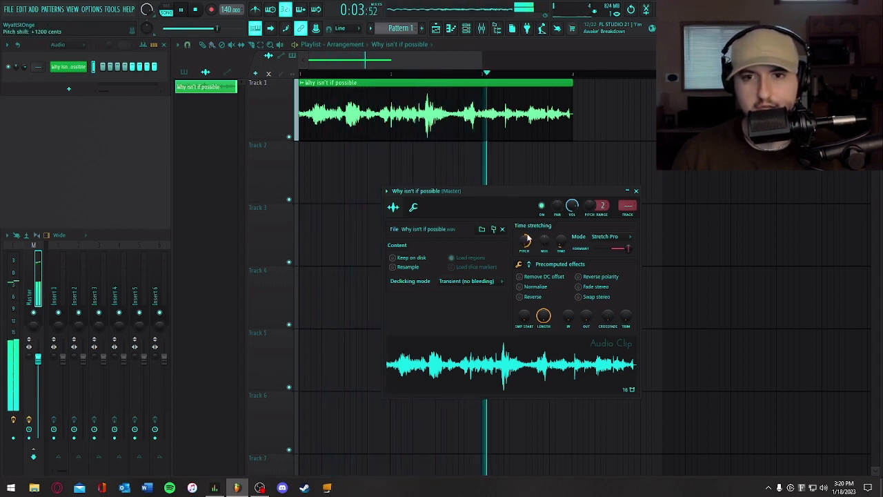
{"action": "key", "text": "space"}
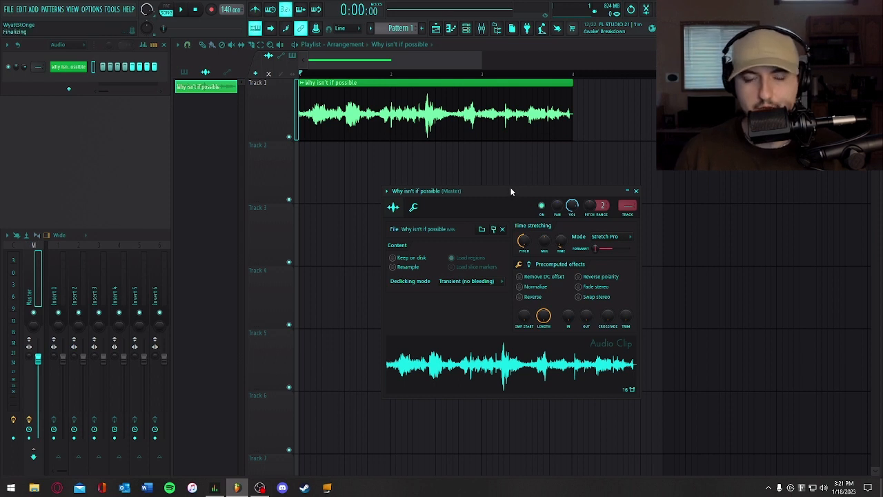
- Play the clip with its pitch shift at -1200 cents and its formant lowered, and reset the pitch shift
{"action": "key", "text": "space"}
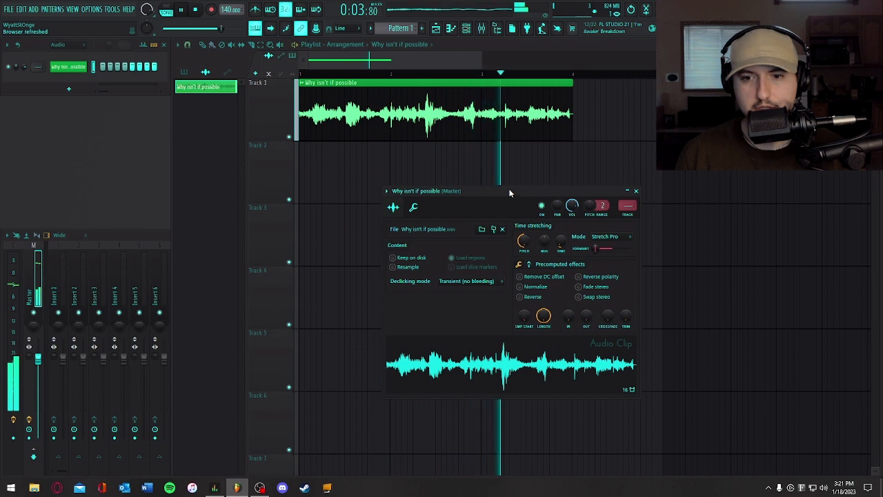
{"action": "key", "text": "space"}
{"action": "right_click", "coordinate": [525, 240]}
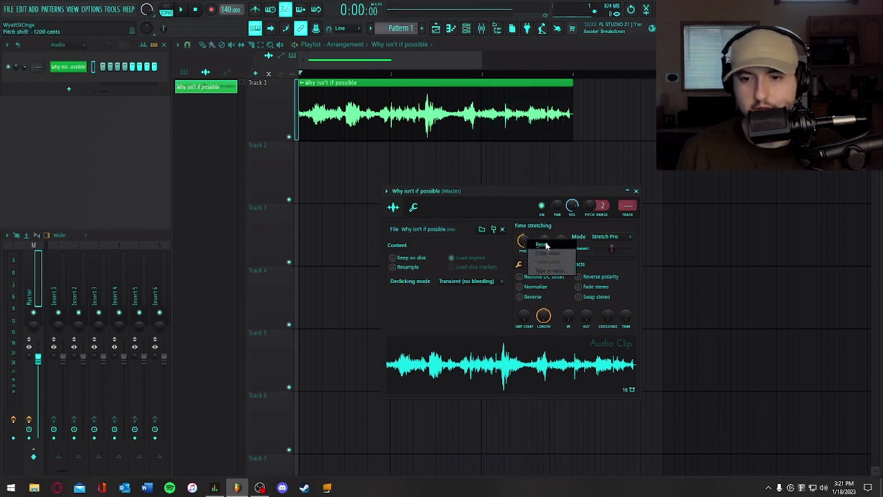
{"action": "left_click", "coordinate": [543, 245]}
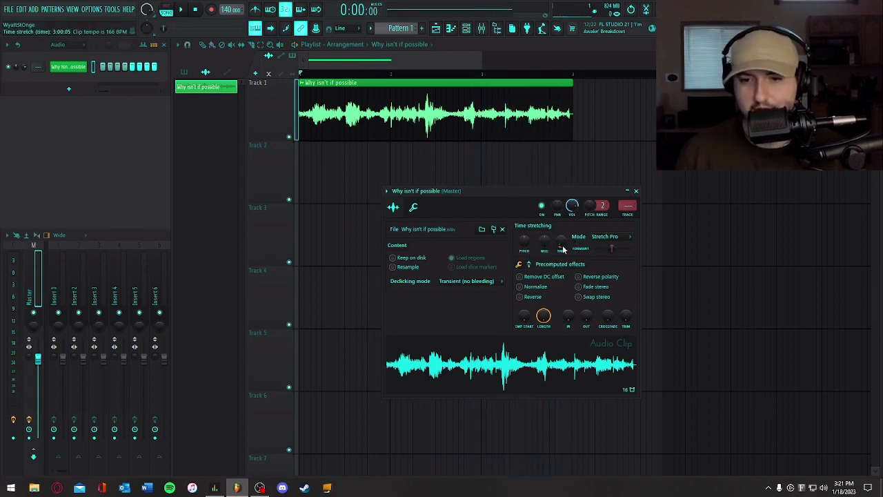
- Try stretching the clip with the time multiplier at about 271%, and reset the multiplier
{"action": "mouse_move", "coordinate": [544, 238]}
{"action": "left_mouse_down"}
{"action": "mouse_move", "coordinate": [544, 254]}
{"action": "mouse_move", "coordinate": [544, 241]}
{"action": "left_mouse_up"}
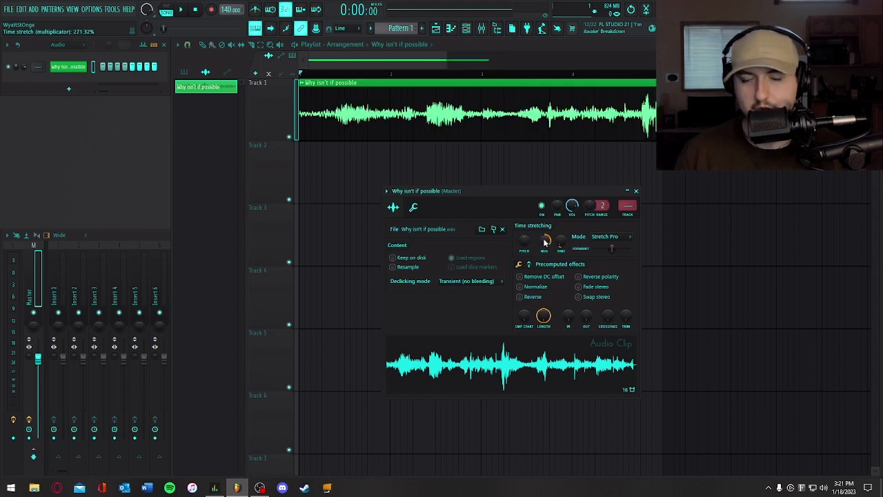
{"action": "right_click", "coordinate": [543, 240]}
{"action": "left_click", "coordinate": [554, 246]}
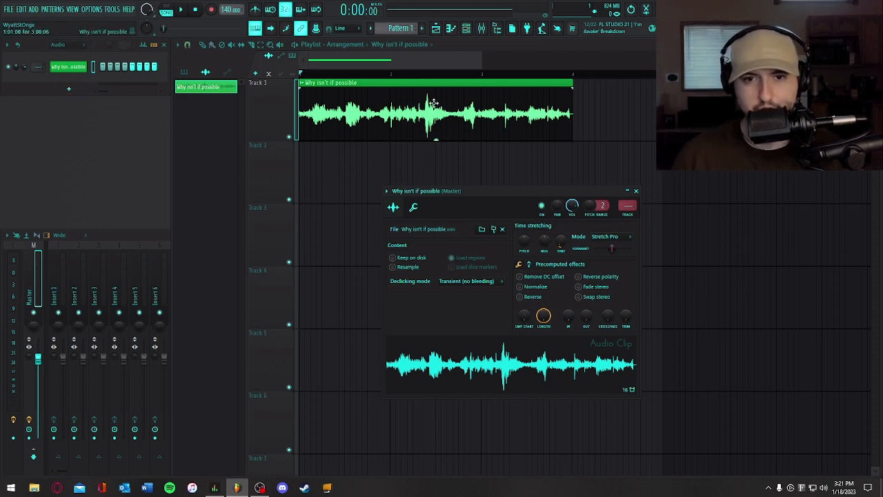
- Close the channel settings window and play the clip repeatedly from just before its tallest peak after bar 2
{"action": "left_click", "coordinate": [635, 190]}
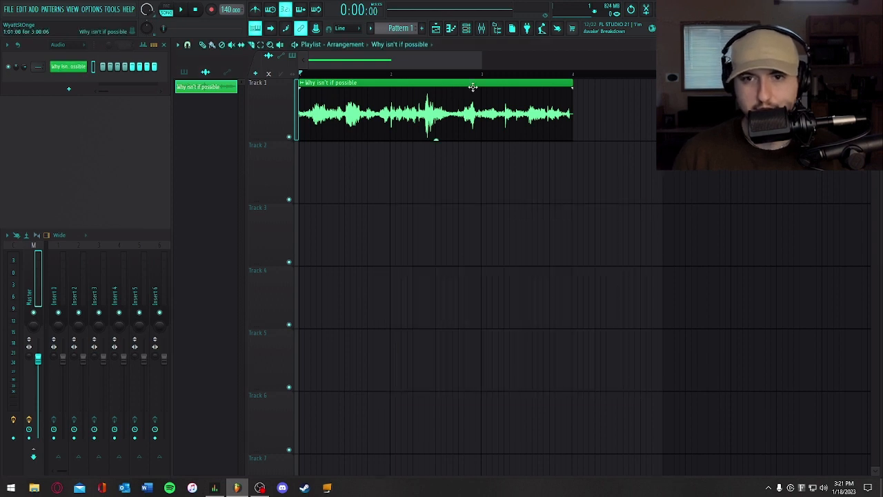
{"action": "mouse_move", "coordinate": [420, 63]}
{"action": "left_mouse_down"}
{"action": "mouse_move", "coordinate": [428, 63]}
{"action": "mouse_move", "coordinate": [418, 63]}
{"action": "left_mouse_up"}
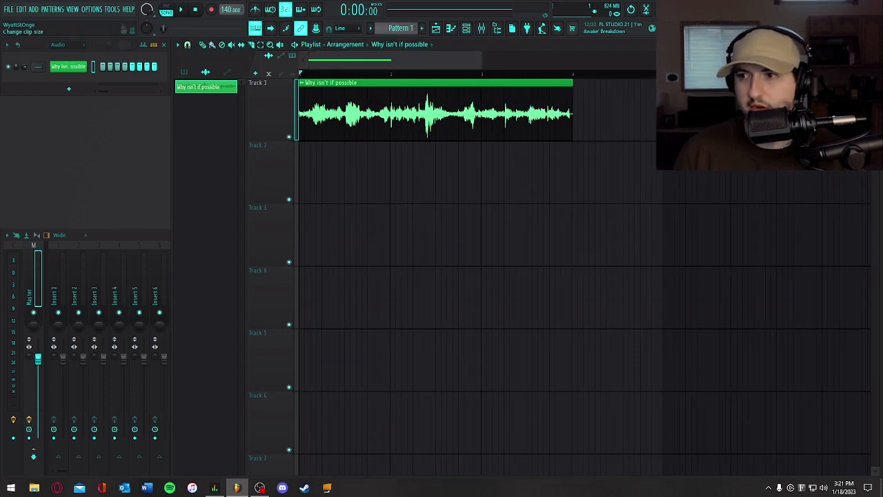
{"action": "scroll", "coordinate": [571, 113], "scroll_direction": "up", "scroll_amount": 4}
{"action": "left_click_drag", "start_coordinate": [480, 58], "coordinate": [363, 60]}
{"action": "left_click", "coordinate": [448, 76]}
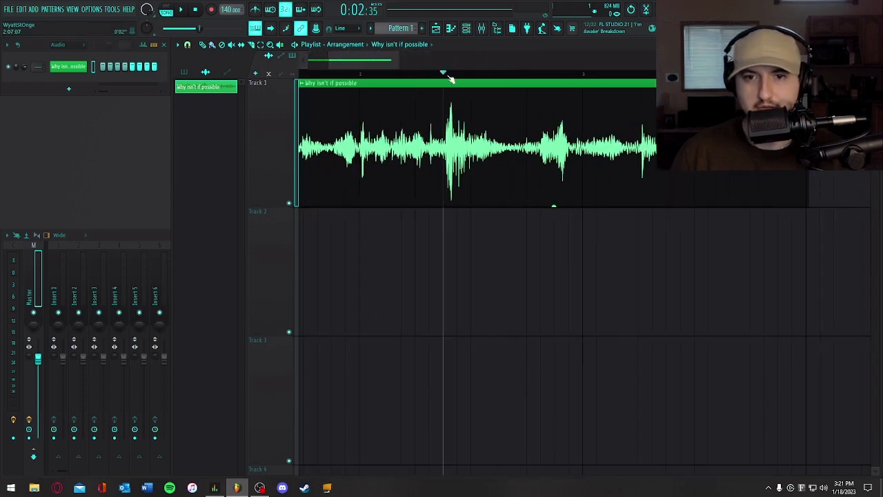
{"action": "key", "text": "space"}
{"action": "key", "text": "space"}
{"action": "key", "text": "space"}
{"action": "key", "text": "space"}
{"action": "key", "text": "space"}
{"action": "key", "text": "space"}
{"action": "key", "text": "space"}
{"action": "key", "text": "space"}
{"action": "key", "text": "space"}
{"action": "key", "text": "space"}
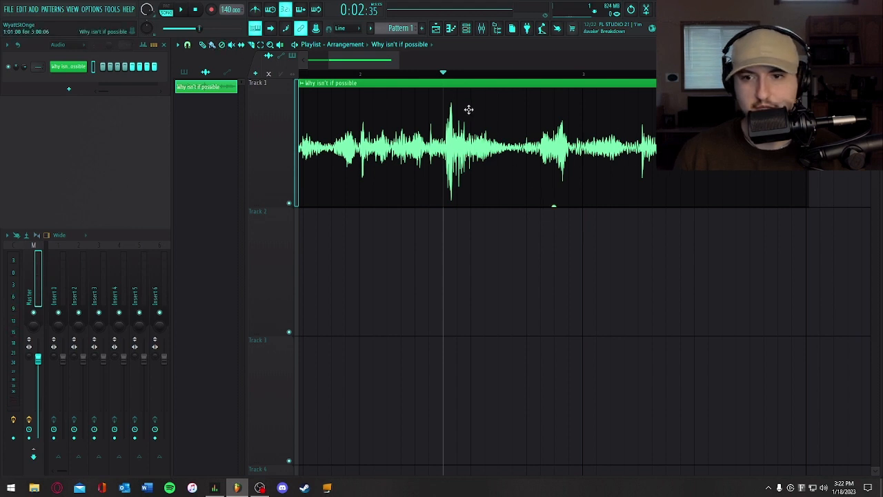
- Listen closely to the clip's short sound after bar 3, playing from just before its peak at 0:03:85
{"action": "left_click", "coordinate": [639, 74]}
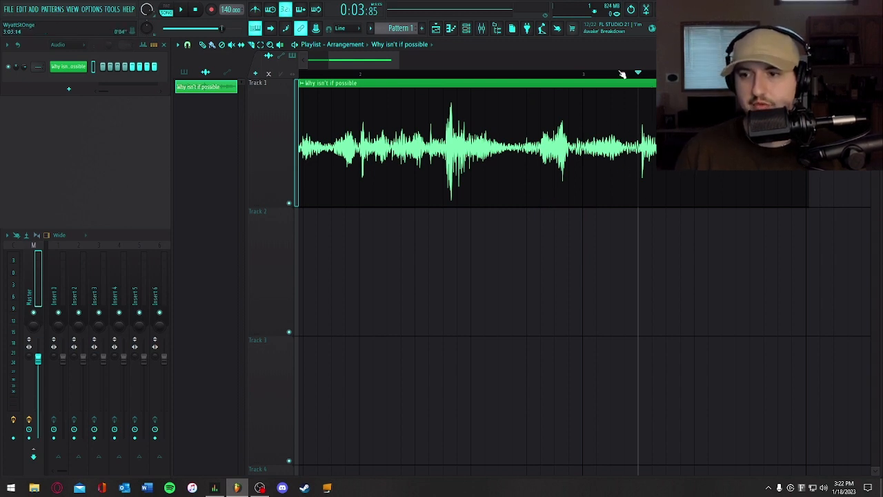
{"action": "key", "text": "space"}
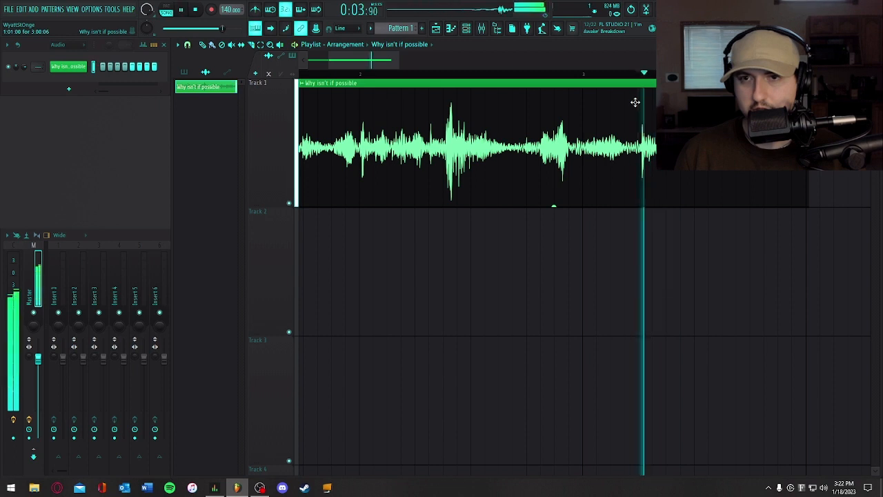
{"action": "key", "text": "space"}
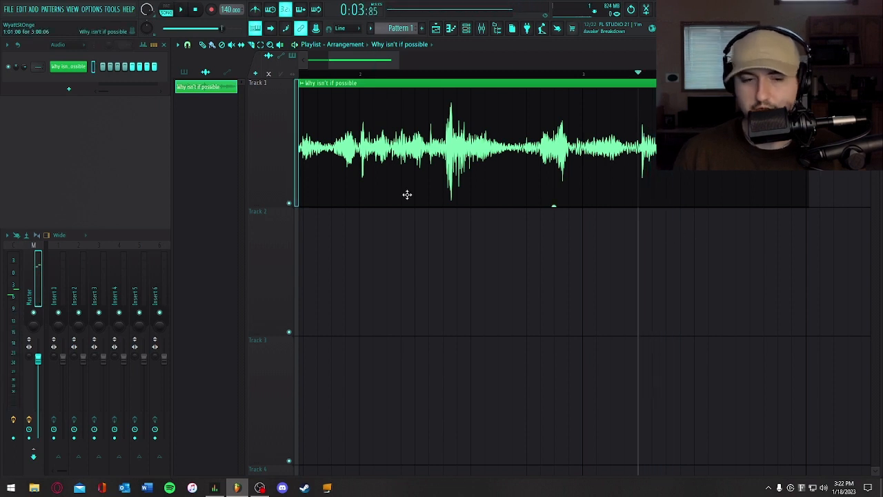
{"action": "left_click_drag", "start_coordinate": [370, 62], "coordinate": [398, 59]}
{"action": "left_click_drag", "start_coordinate": [388, 59], "coordinate": [380, 63]}
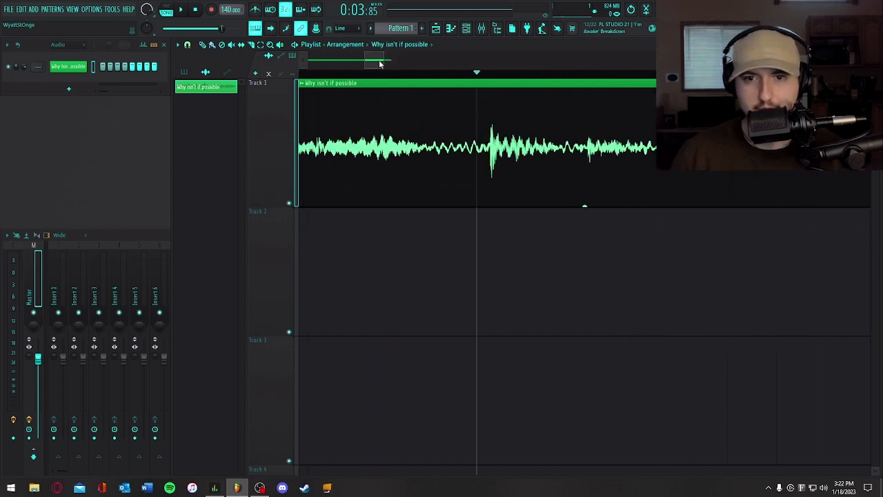
{"action": "key", "text": "space"}
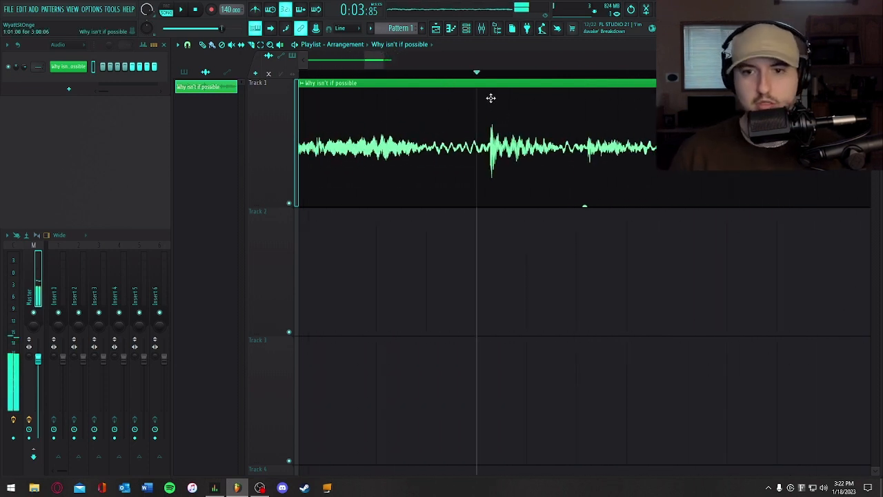
{"action": "key", "text": "space"}
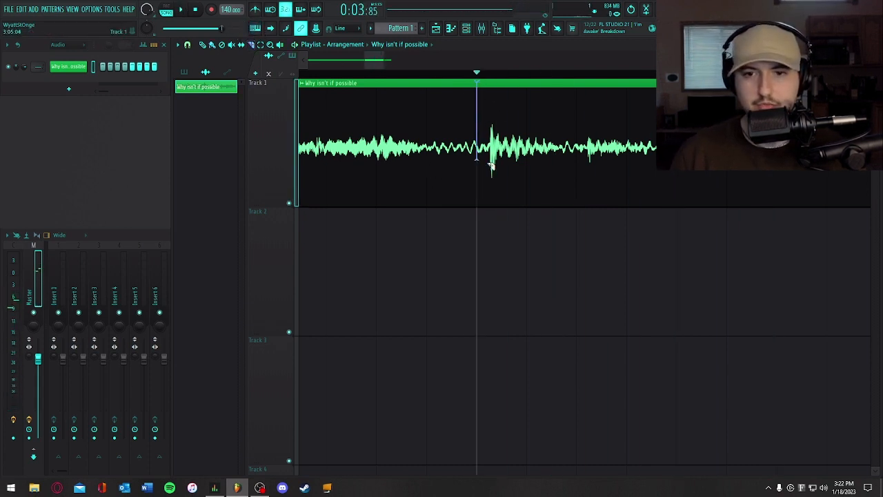
- Slice the Track 1 clip at about 3:05:06 and 3:06:13 to isolate the short sound
{"action": "left_click", "coordinate": [491, 207]}
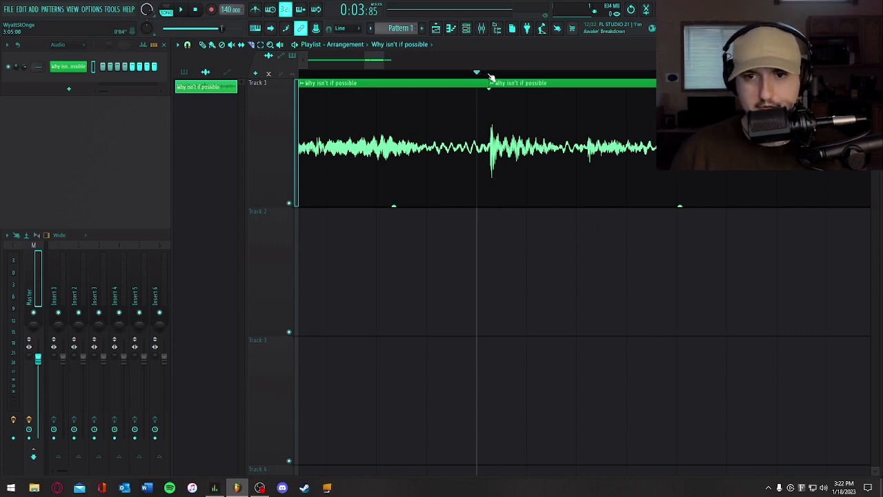
{"action": "left_click", "coordinate": [514, 75]}
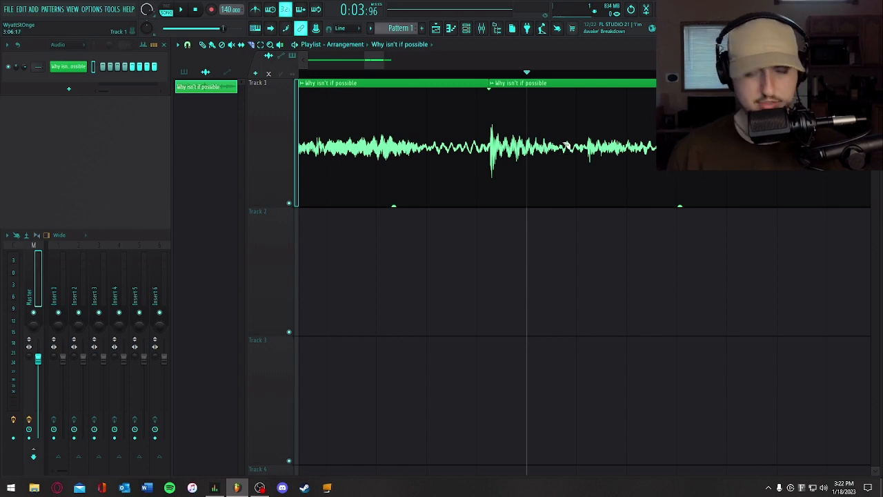
{"action": "left_click", "coordinate": [557, 204]}
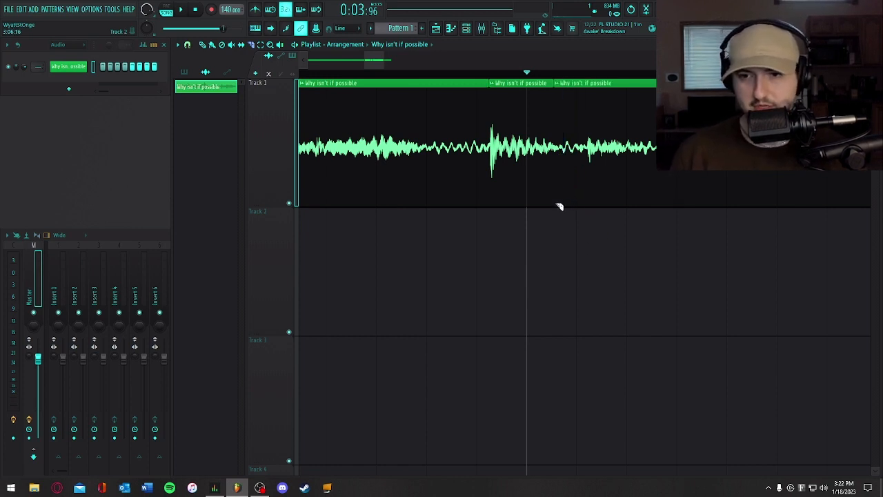
{"action": "left_click_drag", "start_coordinate": [373, 63], "coordinate": [590, 74]}
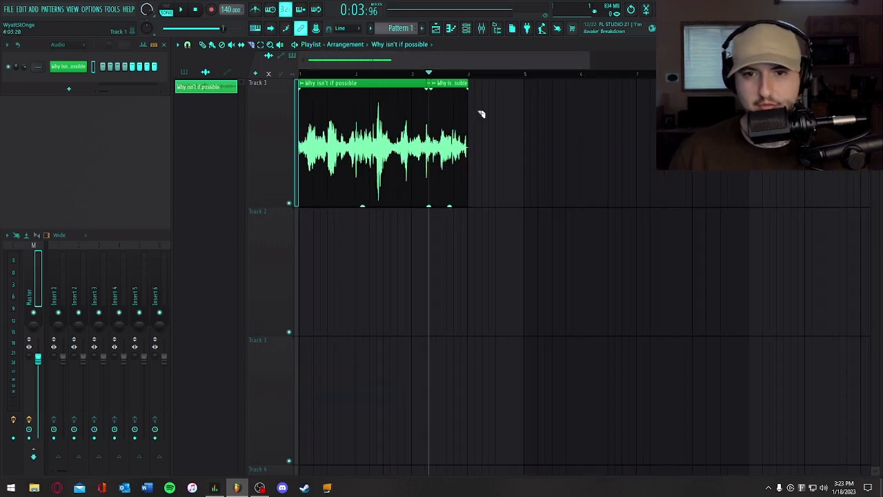
{"action": "left_click", "coordinate": [431, 83]}
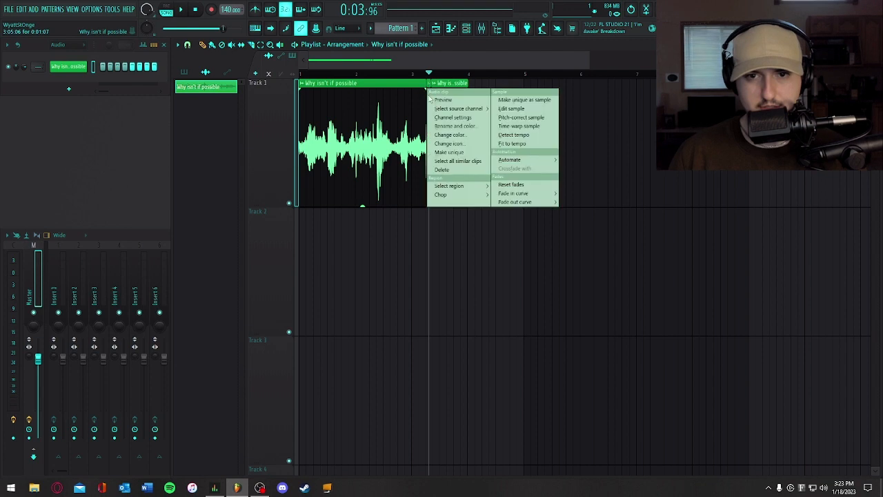
{"action": "left_click", "coordinate": [435, 170]}
{"action": "key", "text": "ctrl+z"}
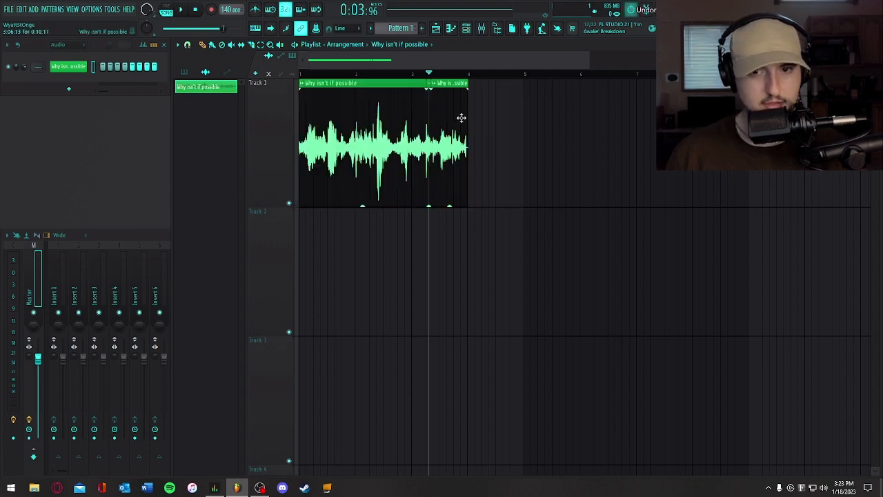
- Move the short middle slice to the start of Track 2 and solo that track
{"action": "left_click_drag", "start_coordinate": [588, 60], "coordinate": [386, 60]}
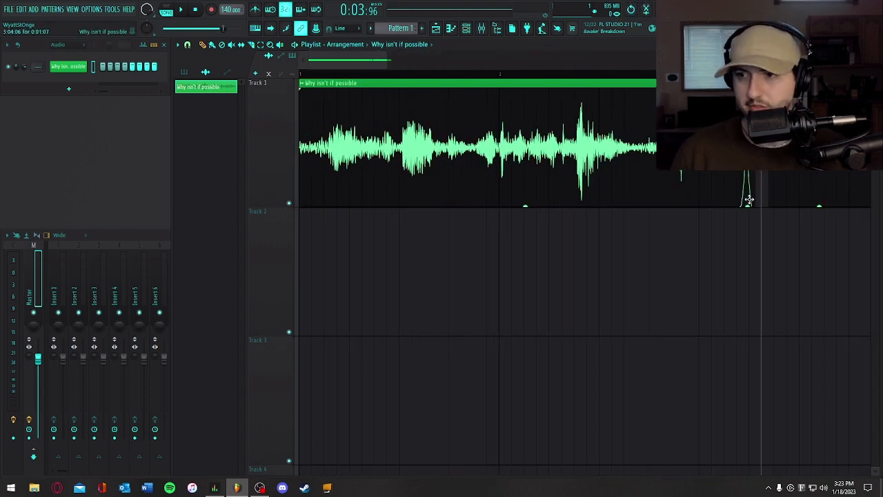
{"action": "left_click_drag", "start_coordinate": [749, 200], "coordinate": [304, 327]}
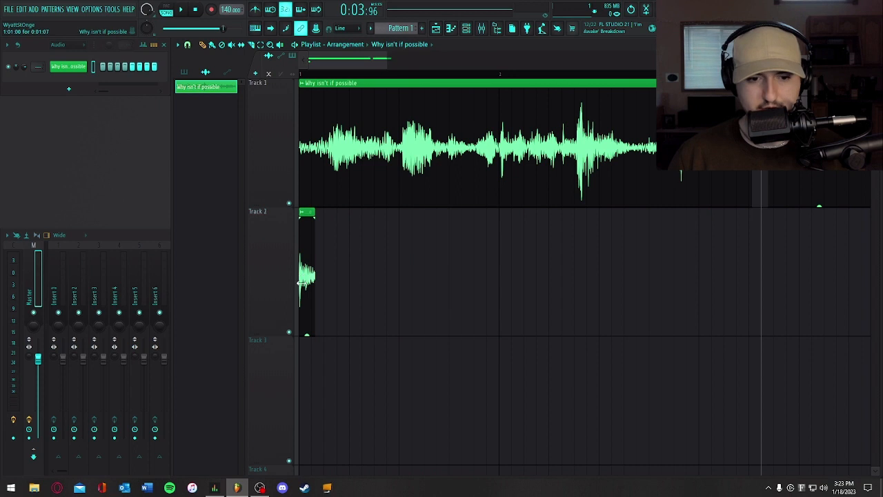
{"action": "left_click", "coordinate": [288, 330]}
{"action": "right_click", "coordinate": [289, 333]}
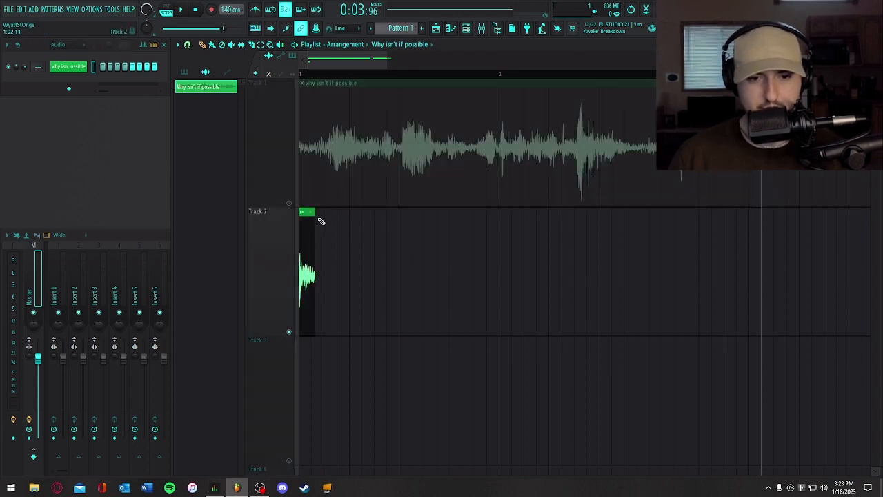
- Undo a trial extension of the Track 2 slice and give it a fade-out over roughly its last 60%
{"action": "left_click_drag", "start_coordinate": [305, 216], "coordinate": [378, 217]}
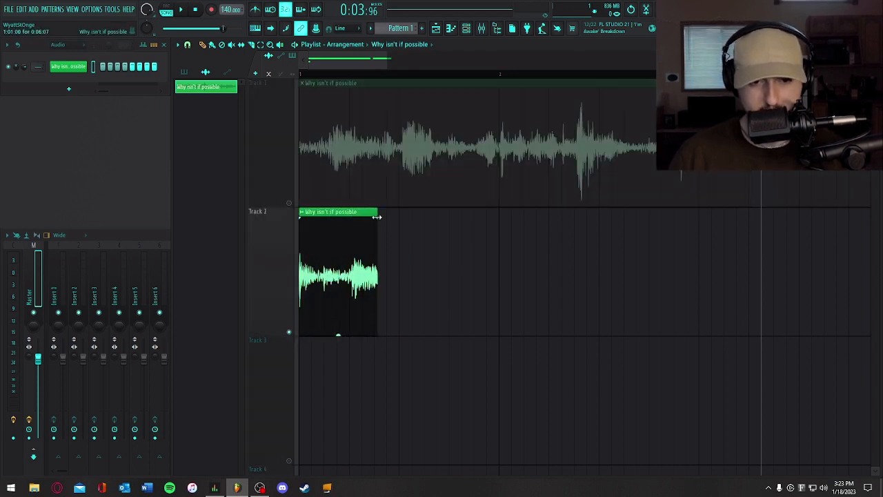
{"action": "key", "text": "ctrl+z"}
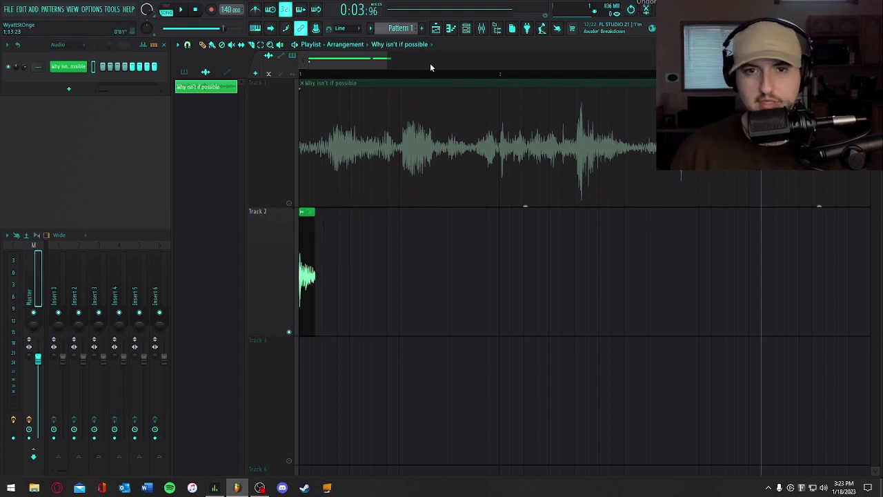
{"action": "left_click_drag", "start_coordinate": [386, 59], "coordinate": [318, 60]}
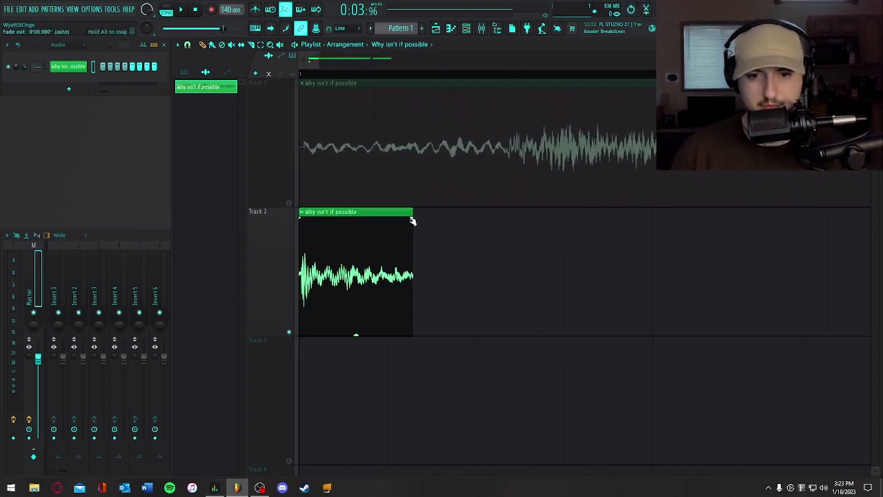
{"action": "left_click_drag", "start_coordinate": [411, 220], "coordinate": [342, 214]}
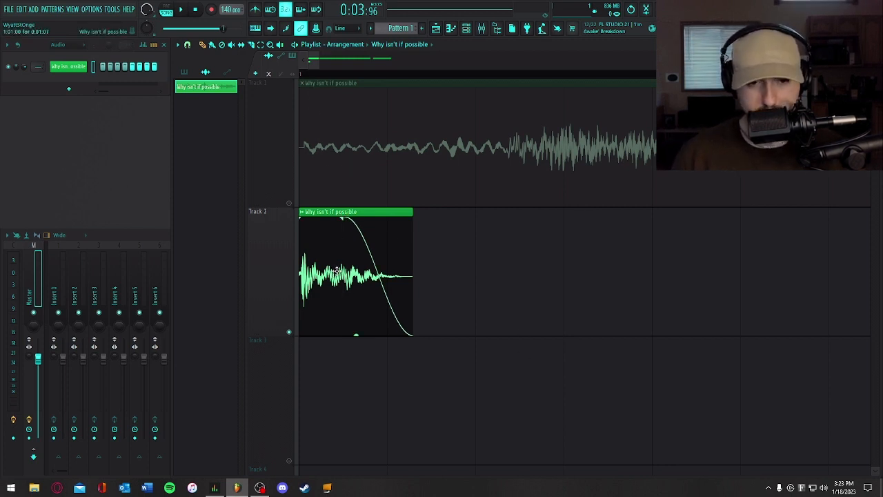
- Play the faded Track 2 slice from the beginning and repeat the playback to check the fade
{"action": "key", "text": "space"}
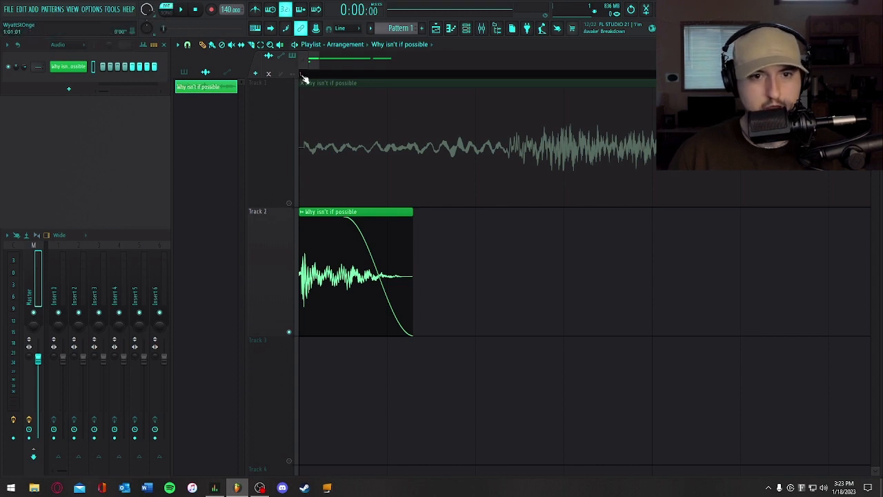
{"action": "key", "text": "space"}
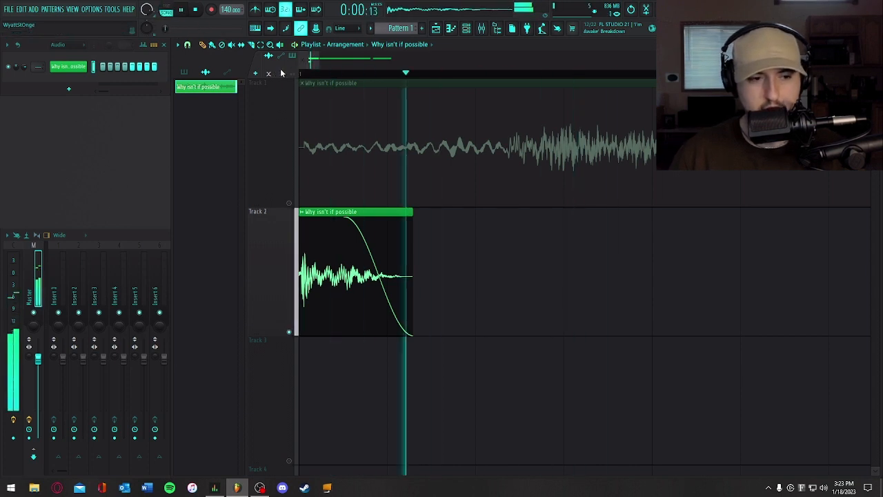
{"action": "key", "text": "space"}
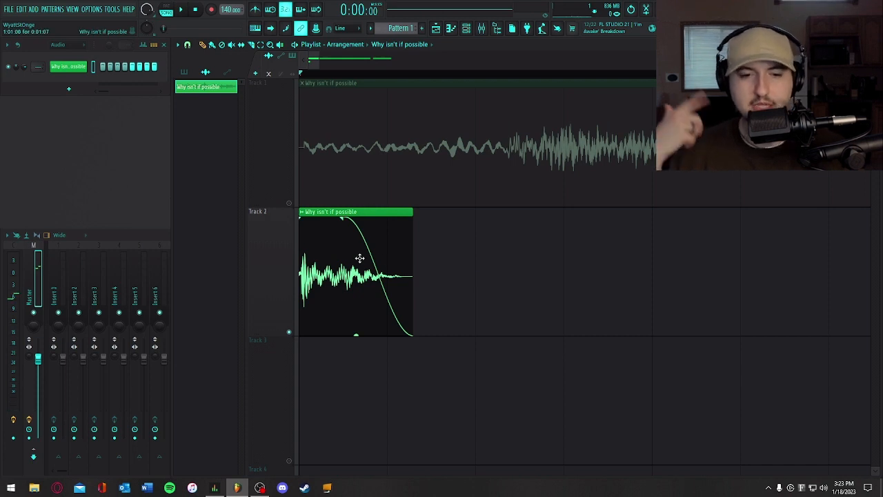
{"action": "key", "text": "space"}
{"action": "key", "text": "space"}
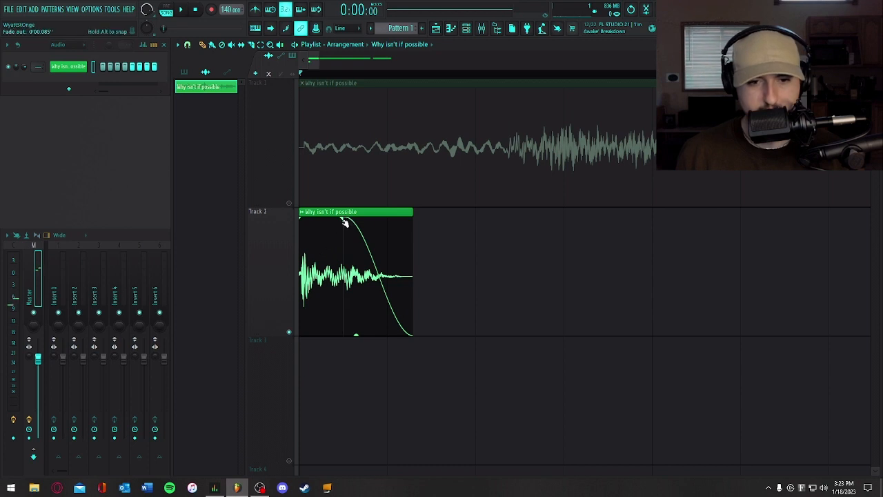
- Start the Track 2 slice's fade-out slightly earlier and make the slice unique as a sample of its own
{"action": "left_click_drag", "start_coordinate": [344, 218], "coordinate": [326, 215]}
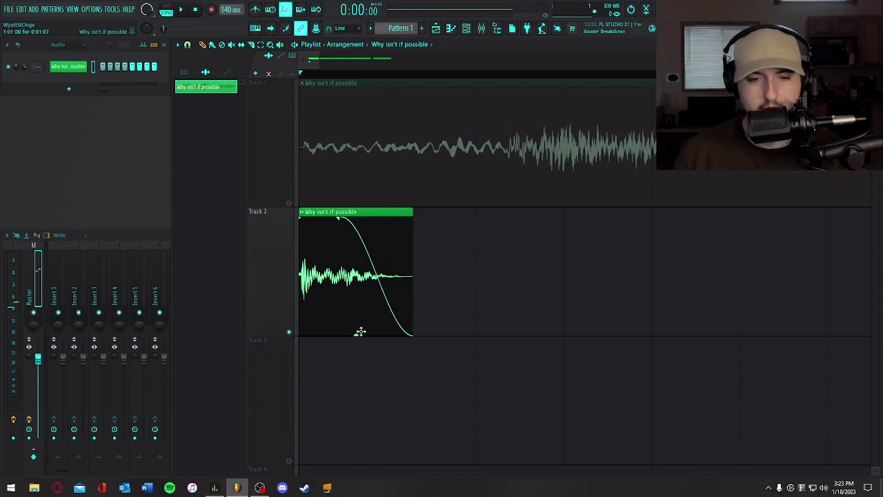
{"action": "mouse_move", "coordinate": [360, 334]}
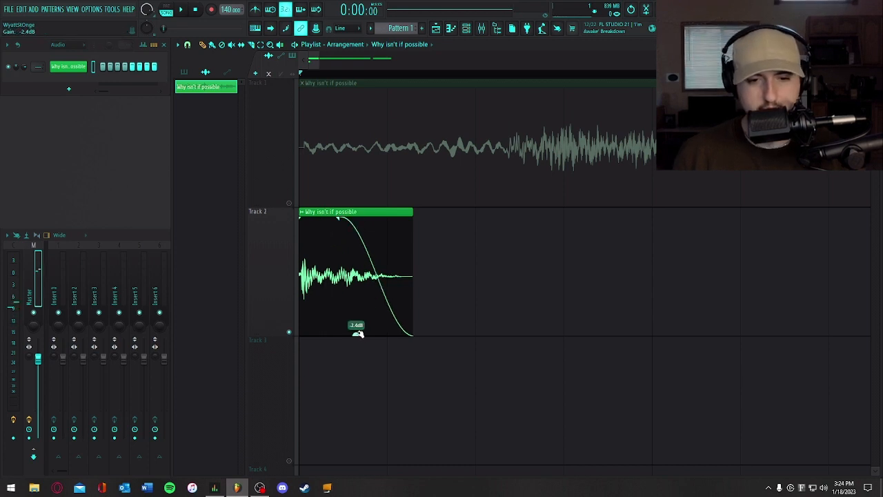
{"action": "left_click", "coordinate": [302, 213]}
{"action": "left_click", "coordinate": [335, 281]}
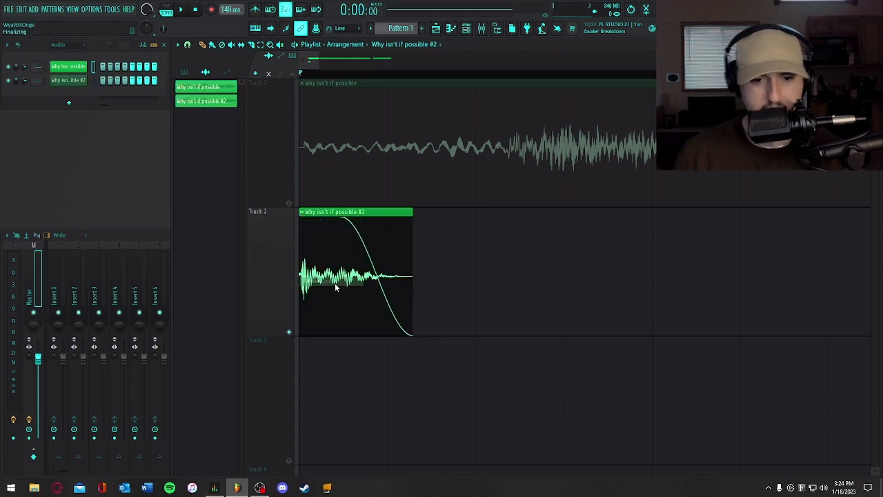
- Rename the newly made unique slice's channel to "Do Kick"
{"action": "right_click", "coordinate": [78, 80]}
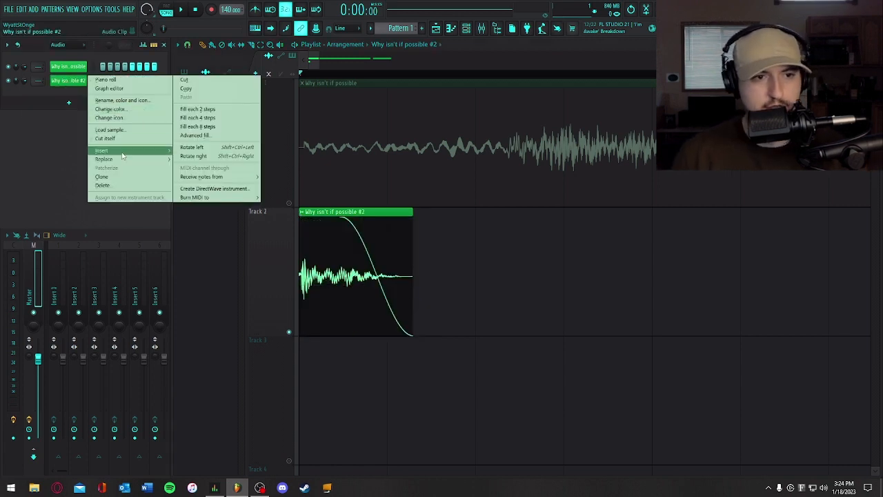
{"action": "left_click", "coordinate": [138, 100]}
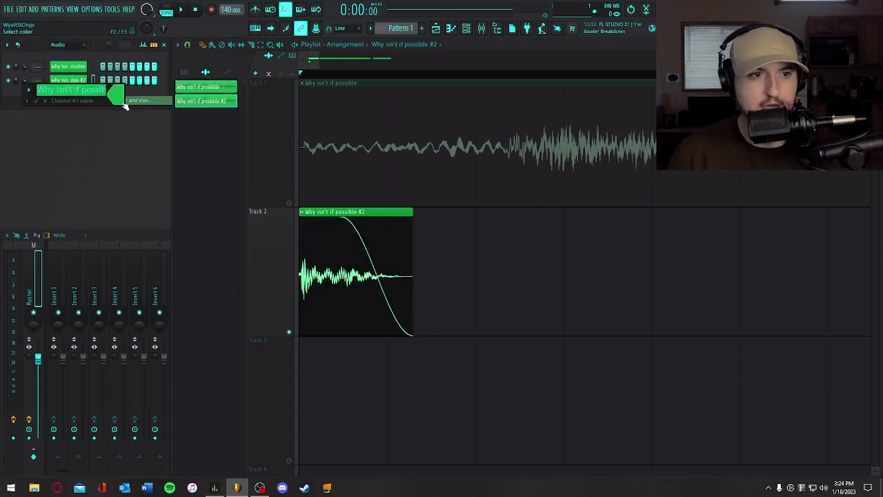
{"action": "type", "text": "Do Kick"}
{"action": "key", "text": "Return"}
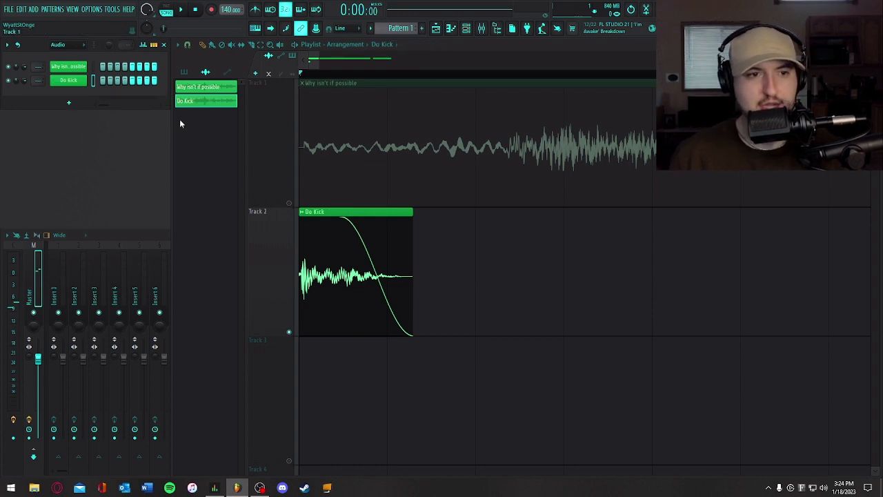
- Lower the Do Kick sample's Stretch Pro formant shift to -1200 cents, playing the sample to hear the change
{"action": "left_click", "coordinate": [68, 80]}
{"action": "left_click", "coordinate": [203, 60]}
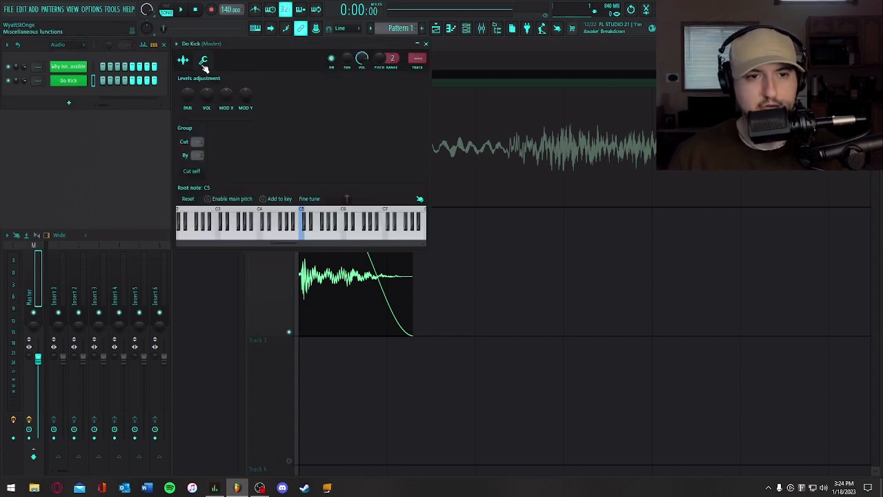
{"action": "left_click", "coordinate": [183, 59]}
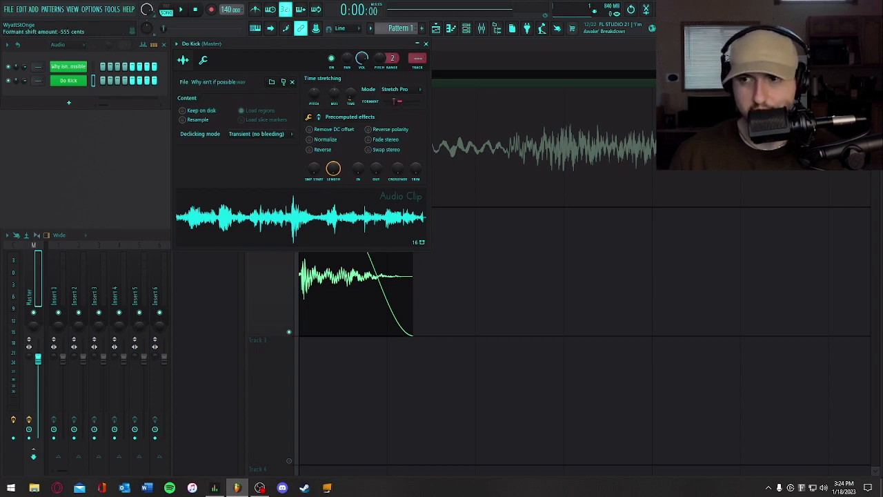
{"action": "key", "text": "space"}
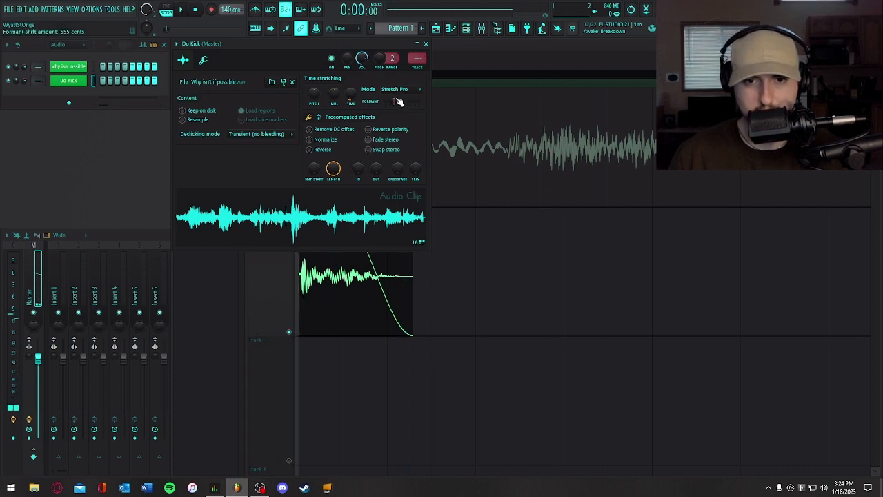
{"action": "left_click_drag", "start_coordinate": [397, 103], "coordinate": [387, 103]}
{"action": "key", "text": "space"}
- Replay Do Kick several times to check the lowered formant and close its channel settings
{"action": "key", "text": "space"}
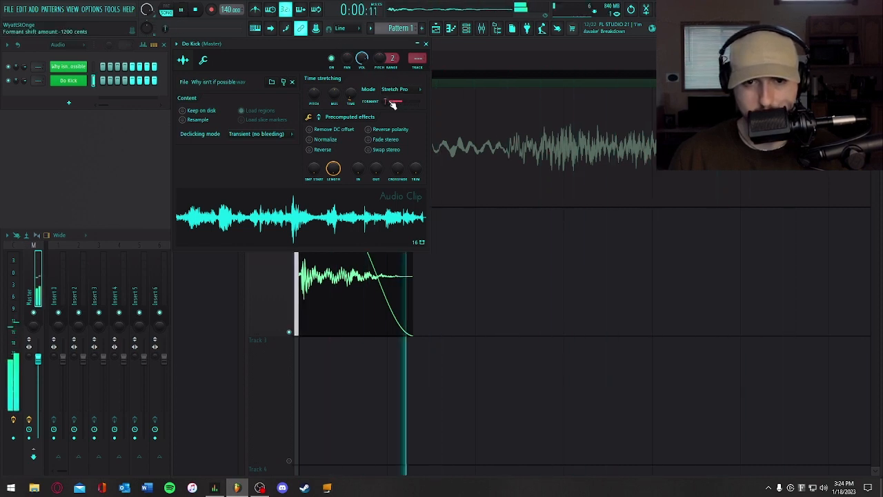
{"action": "key", "text": "space"}
{"action": "key", "text": "space"}
{"action": "key", "text": "space"}
{"action": "key", "text": "space"}
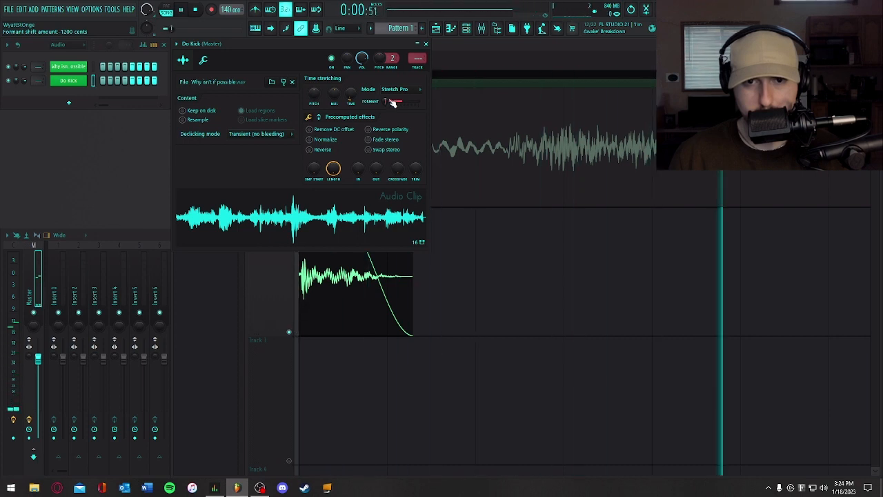
{"action": "key", "text": "space"}
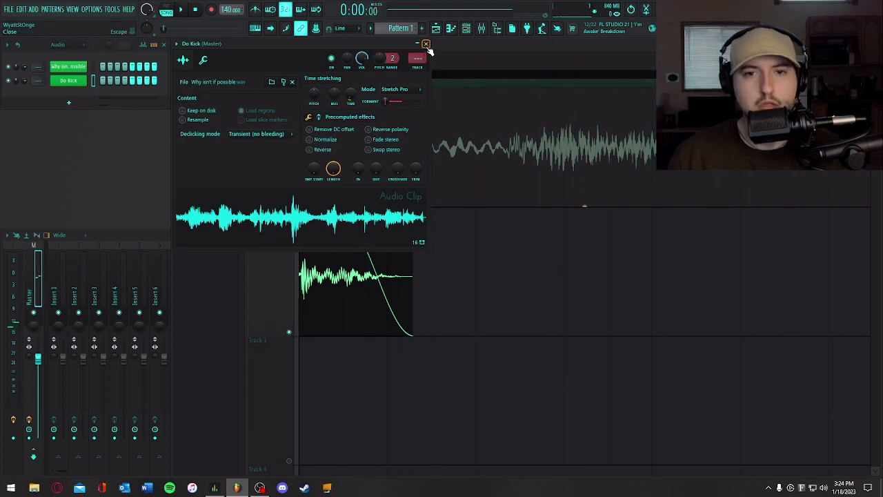
{"action": "left_click", "coordinate": [426, 45]}
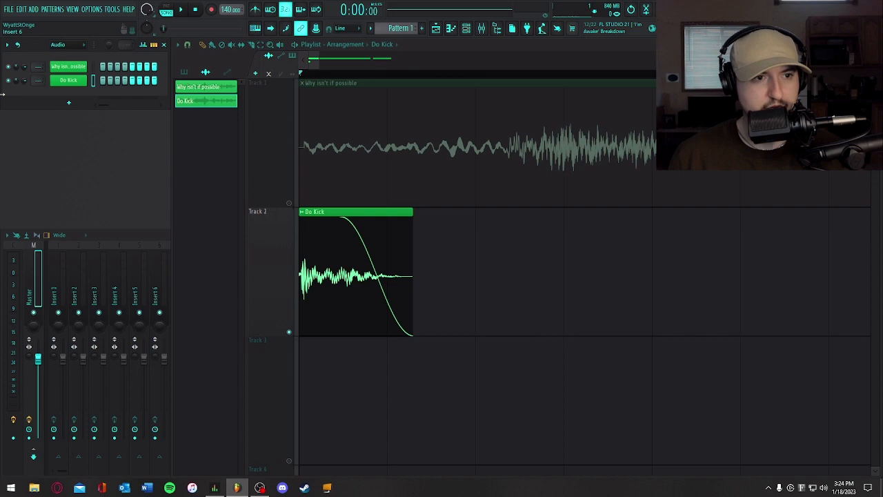
- Route the Do Kick channel to mixer track 1, naming the track after it, and close the channel settings
{"action": "left_click", "coordinate": [64, 82]}
{"action": "left_click", "coordinate": [177, 44]}
{"action": "left_click", "coordinate": [329, 75]}
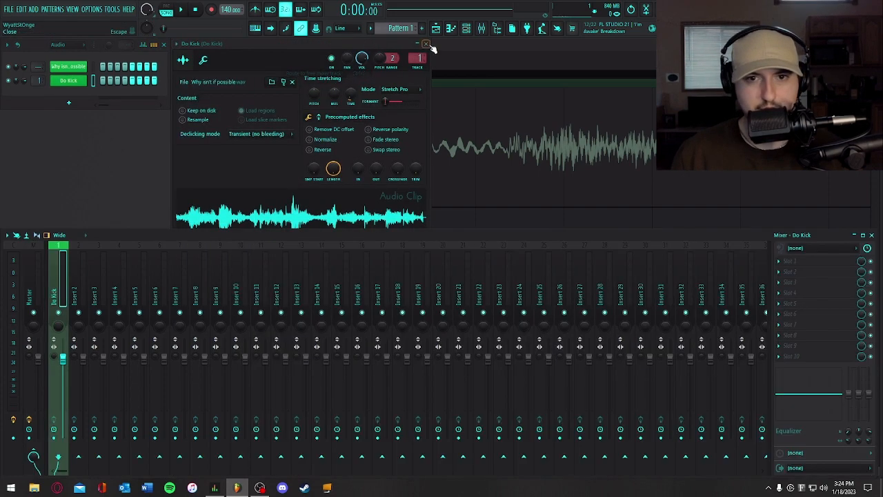
{"action": "left_click", "coordinate": [426, 45]}
- Load Fruity Parametric EQ 2 in the first effect slot of the Do Kick track with the "25hz cut" preset
{"action": "left_click", "coordinate": [815, 268]}
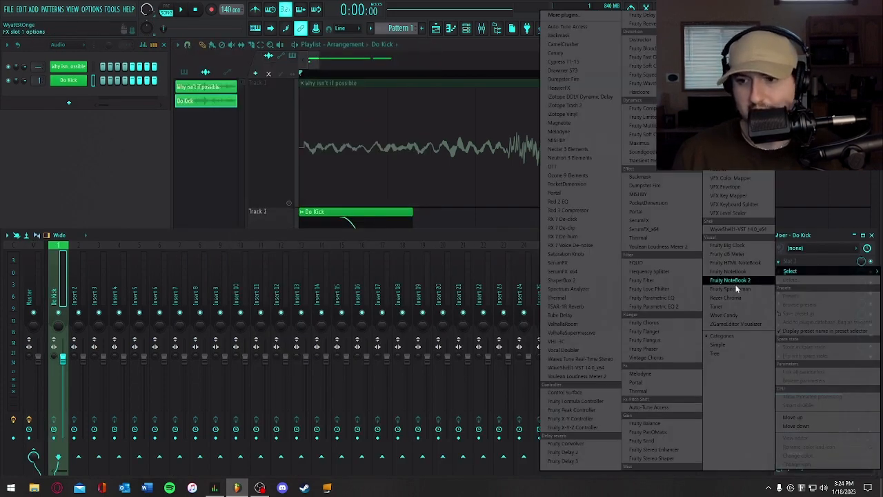
{"action": "left_click", "coordinate": [680, 305]}
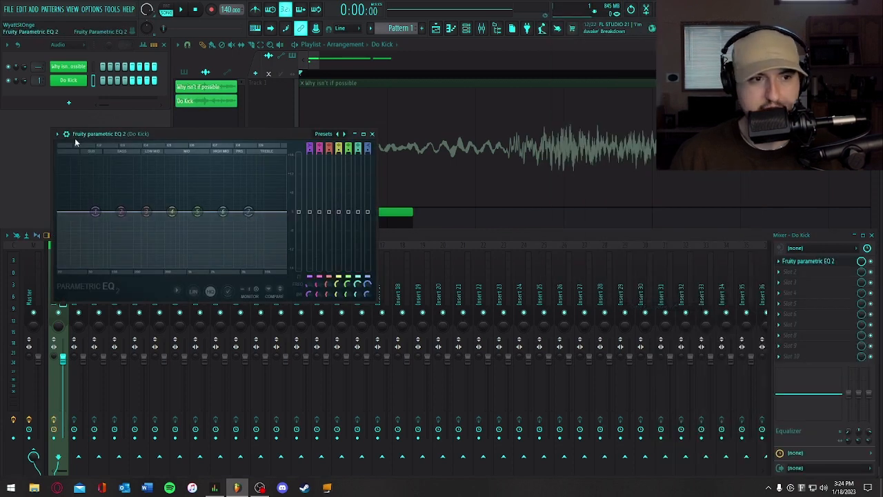
{"action": "left_click", "coordinate": [59, 133]}
{"action": "mouse_move", "coordinate": [104, 169]}
{"action": "left_click", "coordinate": [186, 187]}
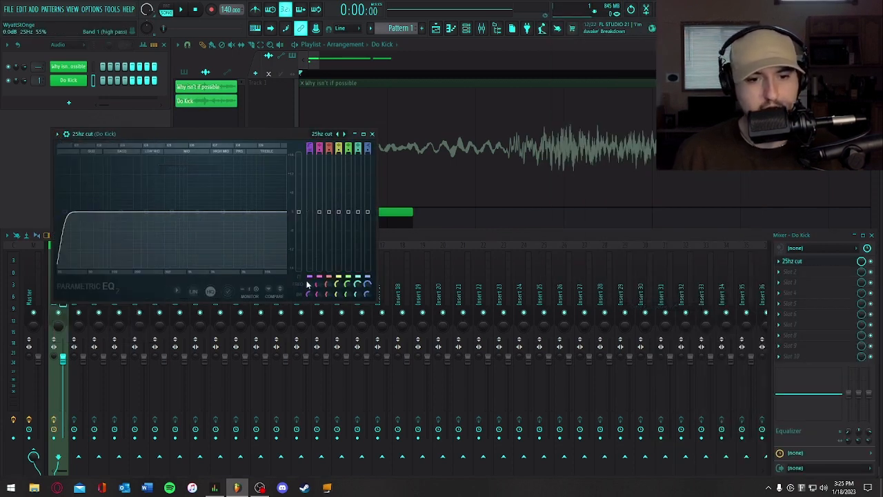
- Raise the high-pass cutoff of EQ band 1 to 52 Hz while playing the Do Kick sample to check it
{"action": "left_click_drag", "start_coordinate": [311, 289], "coordinate": [312, 281]}
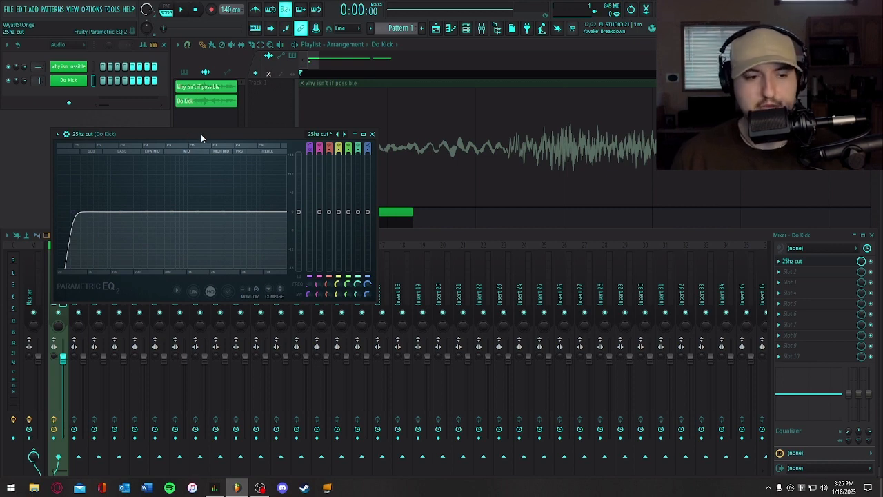
{"action": "left_click", "coordinate": [93, 82]}
{"action": "key", "text": "space"}
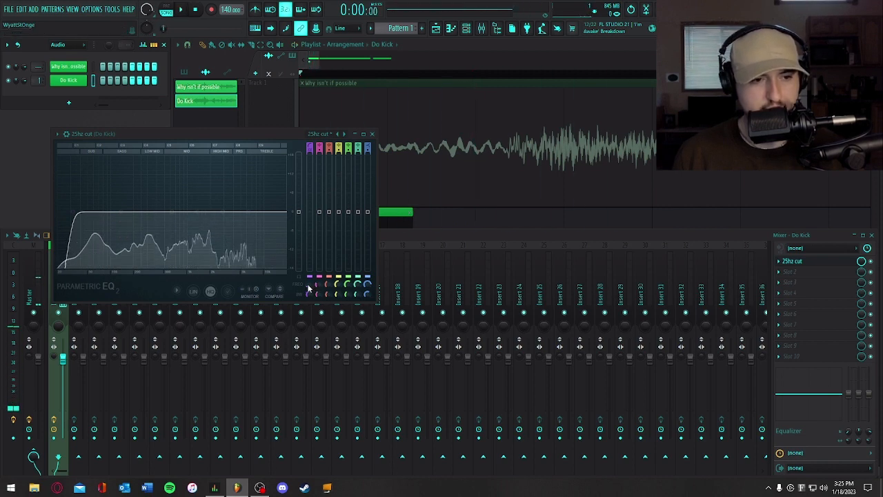
{"action": "left_click_drag", "start_coordinate": [308, 287], "coordinate": [306, 283]}
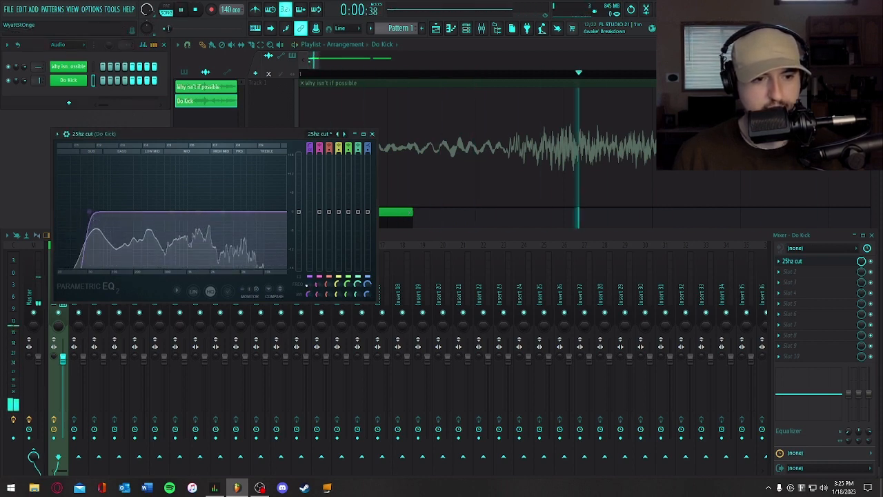
{"action": "key", "text": "space"}
{"action": "key", "text": "space"}
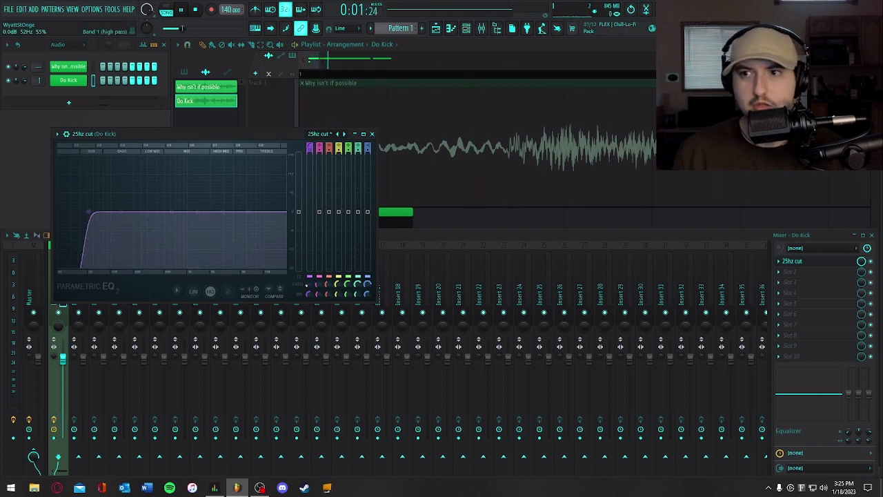
{"action": "key", "text": "space"}
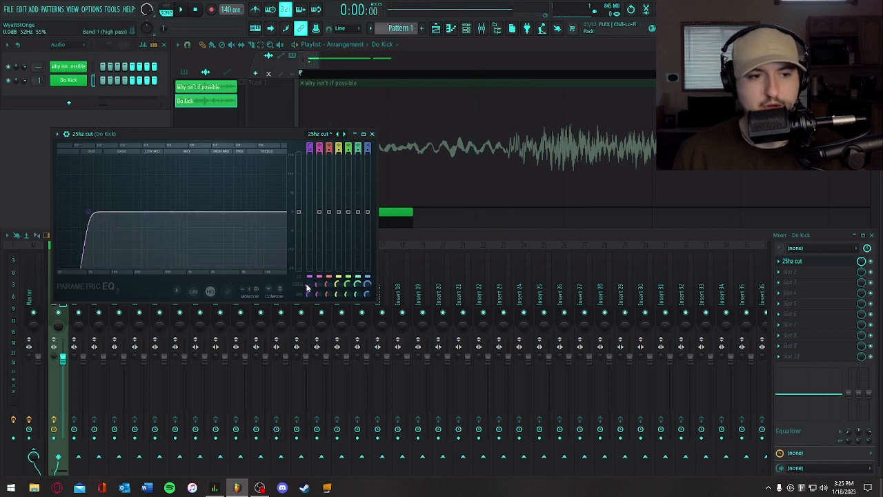
{"action": "key", "text": "space"}
{"action": "key", "text": "space"}
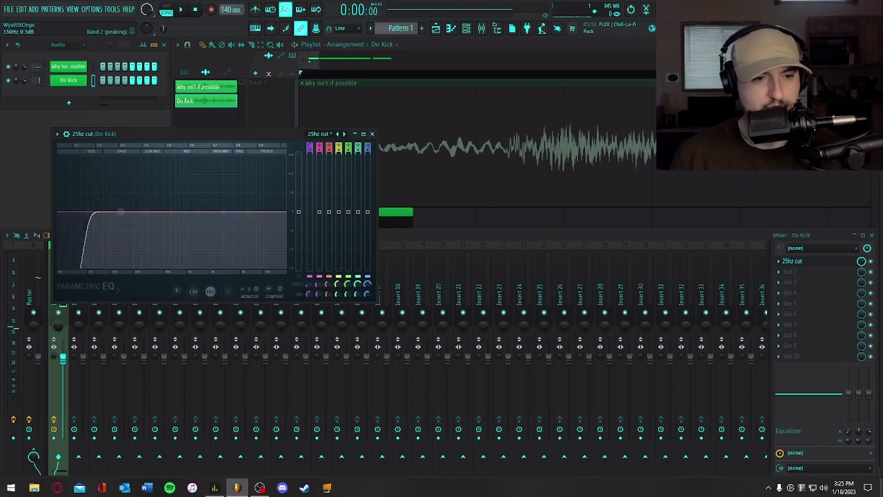
- Boost the kick's lows with EQ bands 2 and 3 and its highs with band 7, check by playback, and close the EQ
{"action": "left_click_drag", "start_coordinate": [115, 212], "coordinate": [98, 195]}
{"action": "scroll", "coordinate": [116, 200], "scroll_direction": "down", "scroll_amount": 4}
{"action": "key", "text": "space"}
{"action": "key", "text": "space"}
{"action": "scroll", "coordinate": [99, 196], "scroll_direction": "down", "scroll_amount": 2}
{"action": "key", "text": "space"}
{"action": "key", "text": "space"}
{"action": "key", "text": "space"}
{"action": "key", "text": "space"}
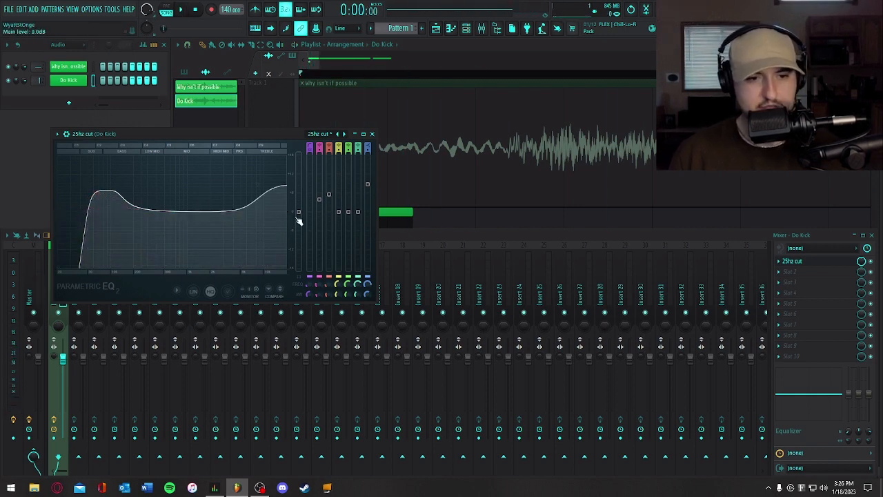
{"action": "left_click", "coordinate": [372, 133]}
- Add a second Fruity Parametric EQ 2 in slot 2 and play the kick to view its spectrum
{"action": "left_click", "coordinate": [789, 272]}
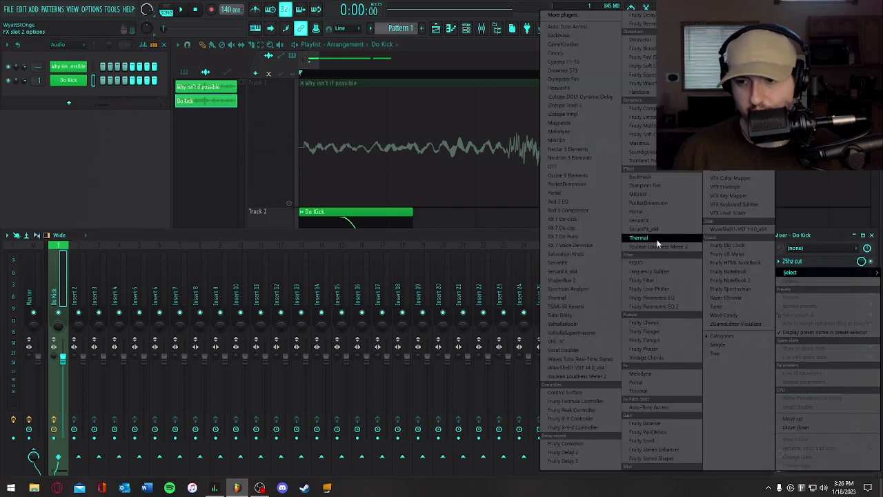
{"action": "left_click", "coordinate": [655, 306]}
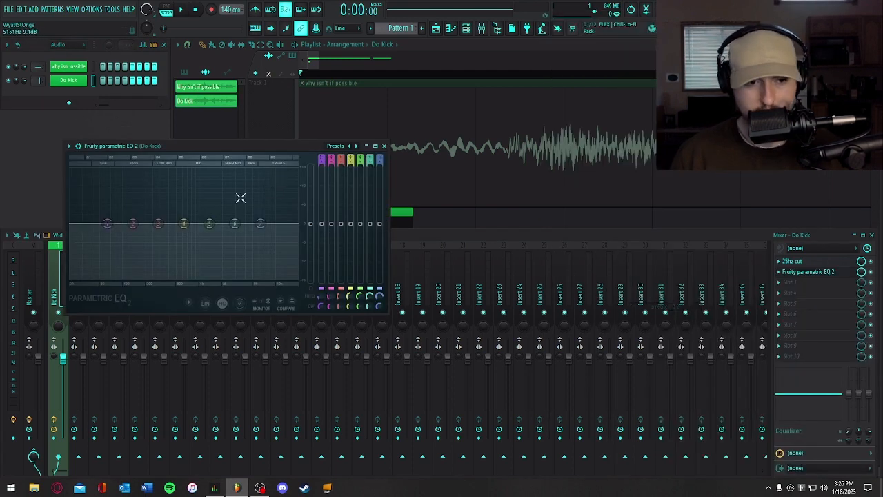
{"action": "key", "text": "space"}
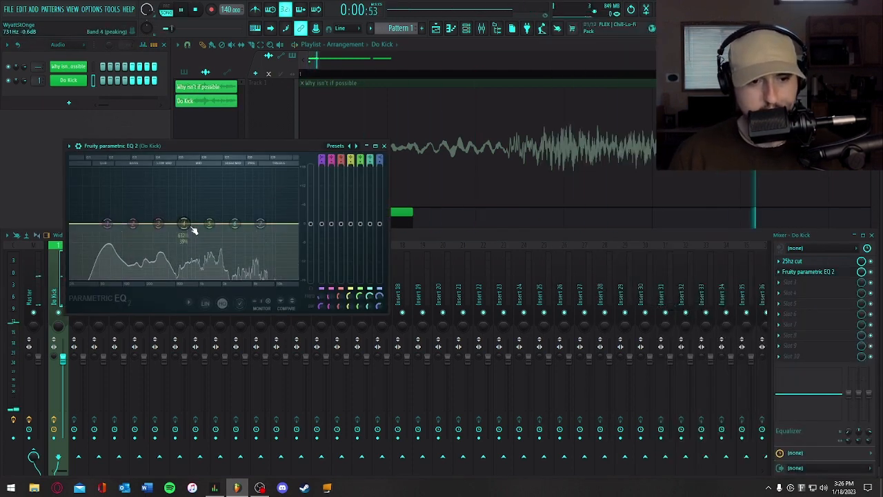
{"action": "key", "text": "space"}
{"action": "key", "text": "space"}
- Give band 4 of the second EQ a slight midrange boost and replay the kick to check it
{"action": "left_click_drag", "start_coordinate": [192, 200], "coordinate": [191, 219]}
{"action": "key", "text": "space"}
{"action": "key", "text": "space"}
{"action": "key", "text": "space"}
{"action": "key", "text": "space"}
{"action": "key", "text": "space"}
{"action": "key", "text": "space"}
{"action": "key", "text": "space"}
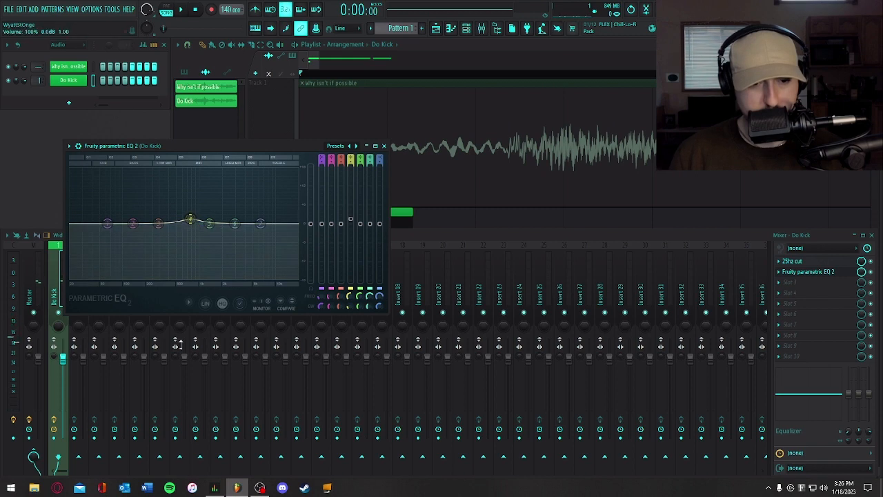
- Cut band 5 of the second EQ to -4.8 dB at 1909 Hz with a 9% bandwidth during playback, and close the EQ
{"action": "key", "text": "space"}
{"action": "mouse_move", "coordinate": [209, 223]}
{"action": "left_mouse_down"}
{"action": "mouse_move", "coordinate": [221, 211]}
{"action": "mouse_move", "coordinate": [223, 230]}
{"action": "left_mouse_up"}
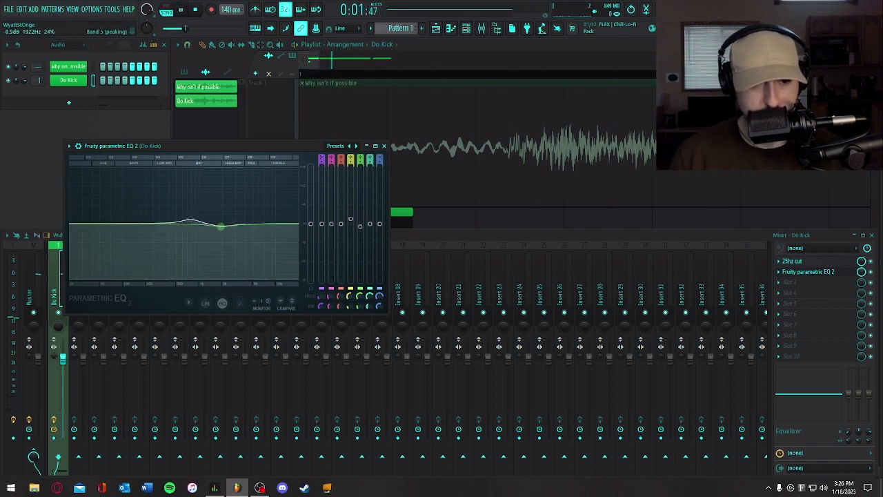
{"action": "key", "text": "space"}
{"action": "key", "text": "space"}
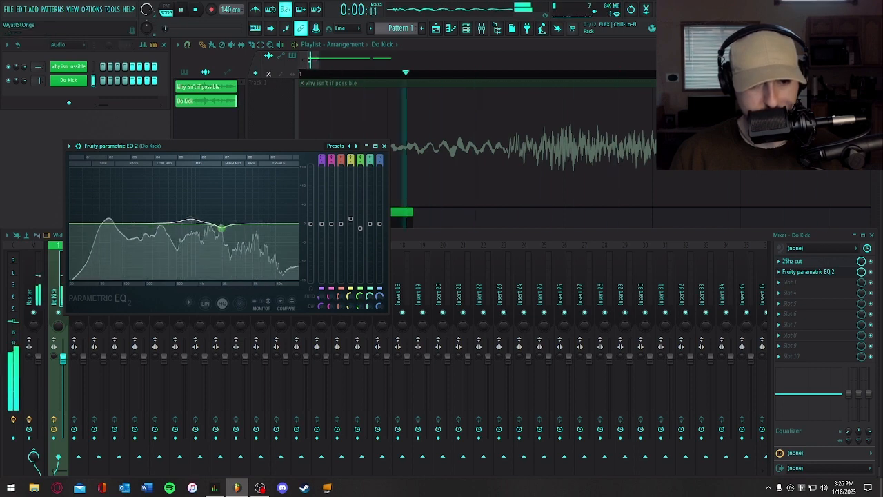
{"action": "left_click_drag", "start_coordinate": [222, 229], "coordinate": [221, 239]}
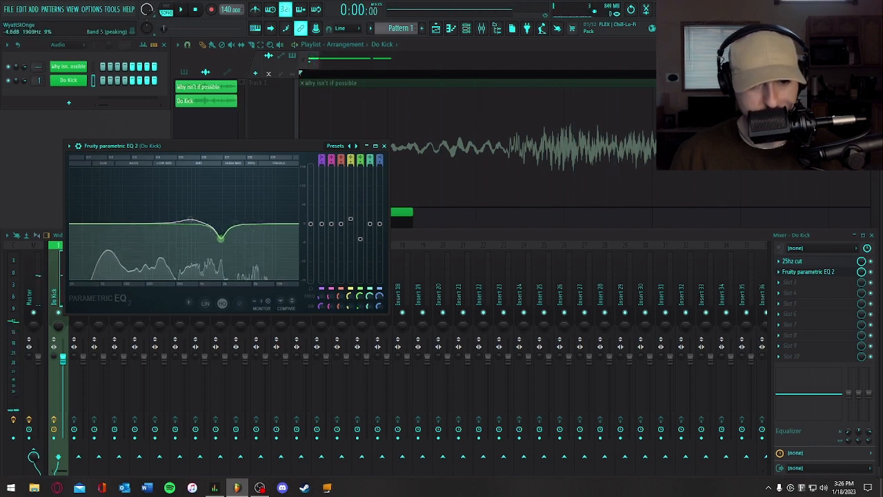
{"action": "key", "text": "space"}
{"action": "left_click_drag", "start_coordinate": [310, 223], "coordinate": [310, 222]}
{"action": "left_click", "coordinate": [385, 146]}
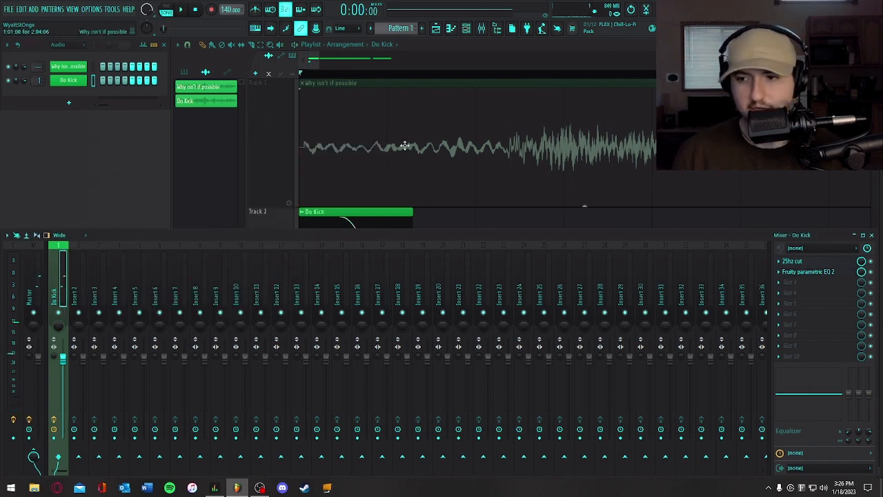
- Load Neutron 3 Elements in slot 3 and add a Transient Shaper module ahead of its Equalizer
{"action": "left_click", "coordinate": [804, 282]}
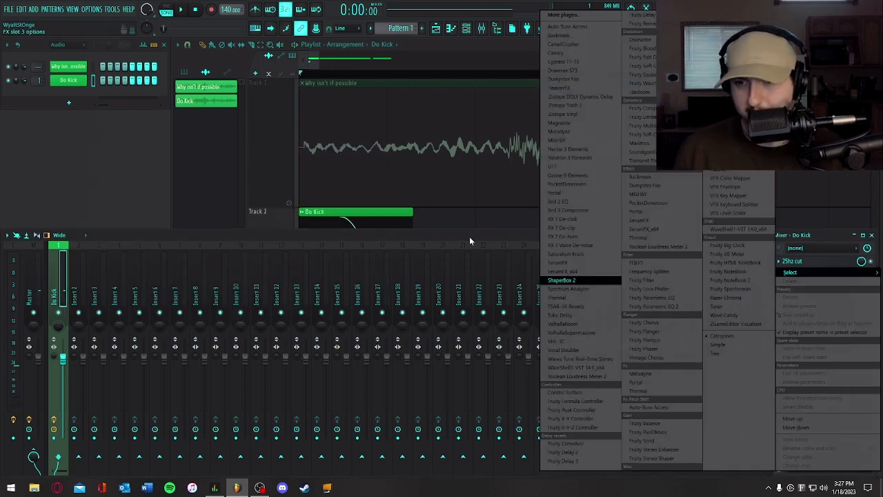
{"action": "left_click", "coordinate": [591, 158]}
{"action": "left_click_drag", "start_coordinate": [188, 157], "coordinate": [282, 41]}
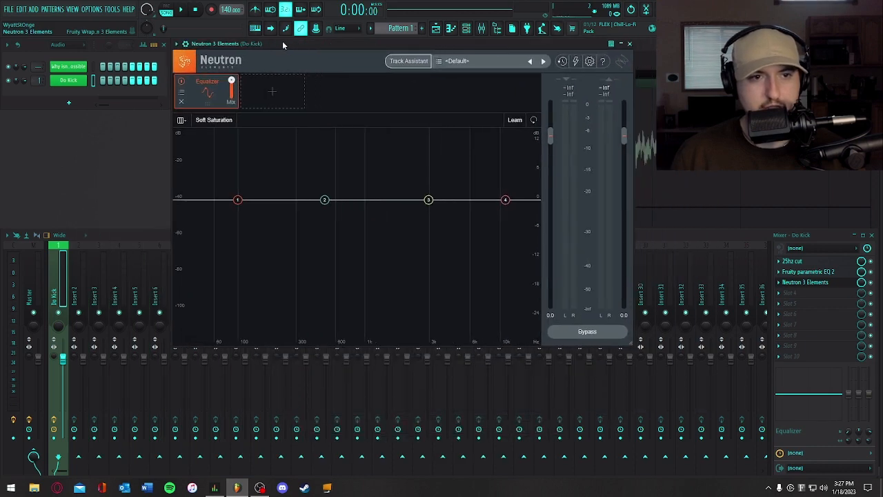
{"action": "left_click", "coordinate": [272, 90]}
{"action": "left_click", "coordinate": [266, 146]}
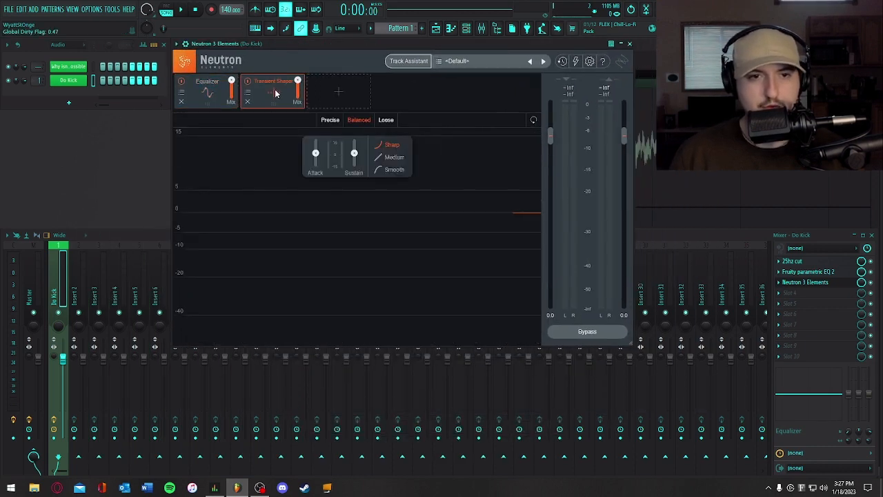
{"action": "left_click_drag", "start_coordinate": [275, 98], "coordinate": [203, 104]}
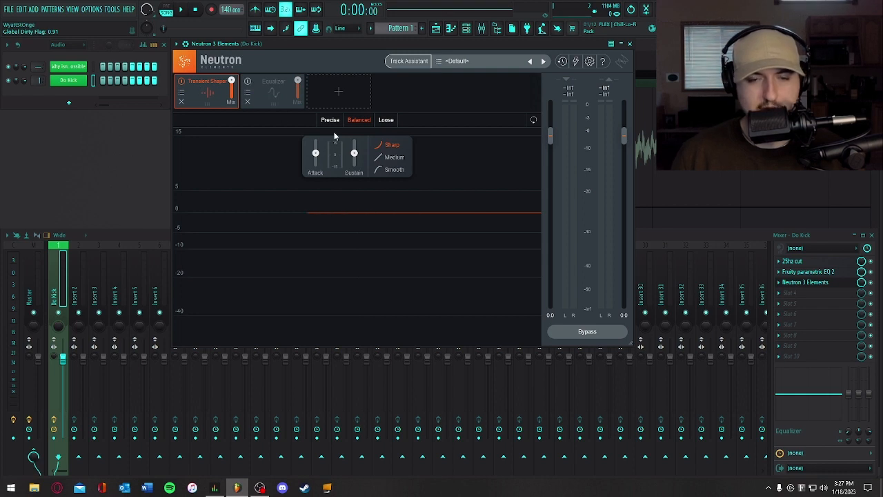
- Raise the Transient Shaper's attack slightly and lower its sustain a touch
{"action": "left_click_drag", "start_coordinate": [323, 159], "coordinate": [318, 144]}
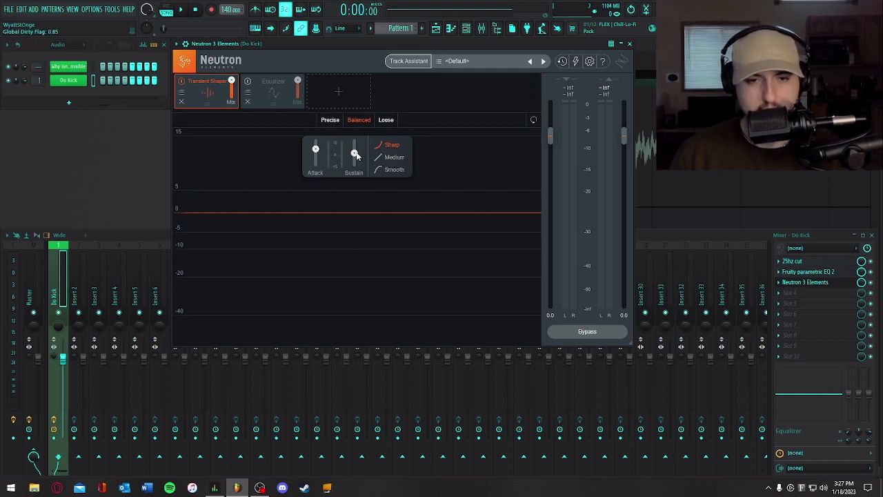
{"action": "left_click_drag", "start_coordinate": [355, 154], "coordinate": [357, 170]}
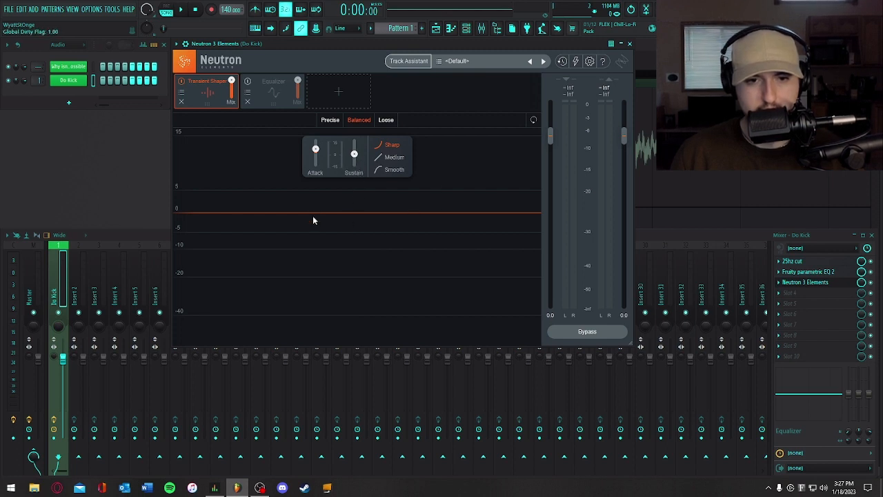
- Replay the kick several times to check the transient shaping
{"action": "key", "text": "space"}
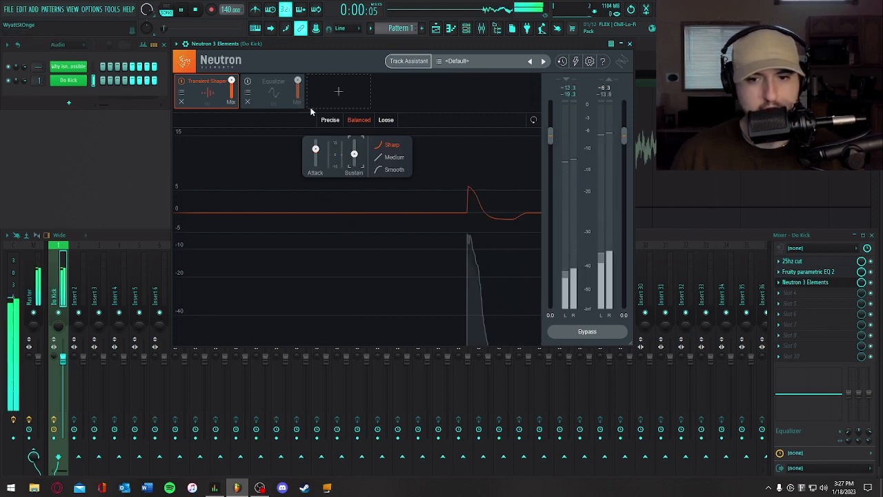
{"action": "key", "text": "space"}
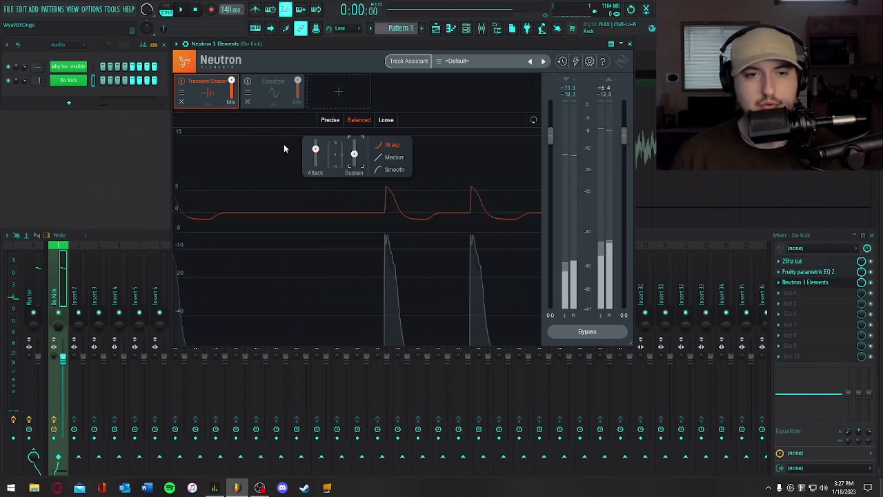
{"action": "key", "text": "space"}
- Add a Compressor module to Neutron and place it between the Transient Shaper and the Equalizer
{"action": "left_click", "coordinate": [258, 91]}
{"action": "left_click", "coordinate": [247, 82]}
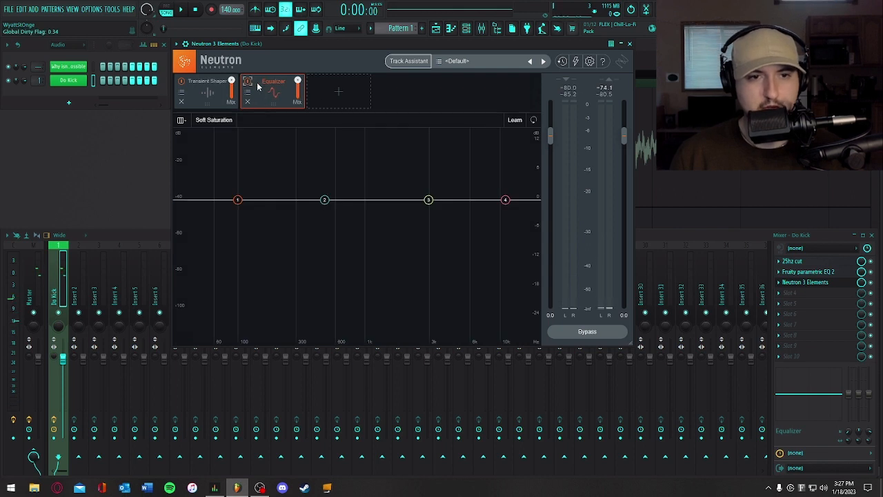
{"action": "left_click", "coordinate": [318, 89]}
{"action": "left_click", "coordinate": [321, 109]}
{"action": "left_click_drag", "start_coordinate": [331, 93], "coordinate": [272, 102]}
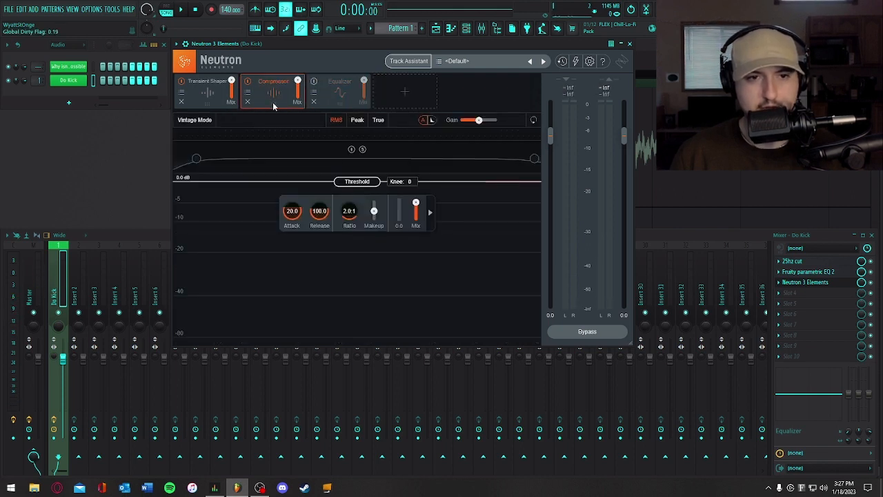
- Set the Compressor to Vintage Mode with True detection, threshold -34.3 dB, attack 4.6, release 332.3 and ratio 6.5:1
{"action": "left_click", "coordinate": [336, 120]}
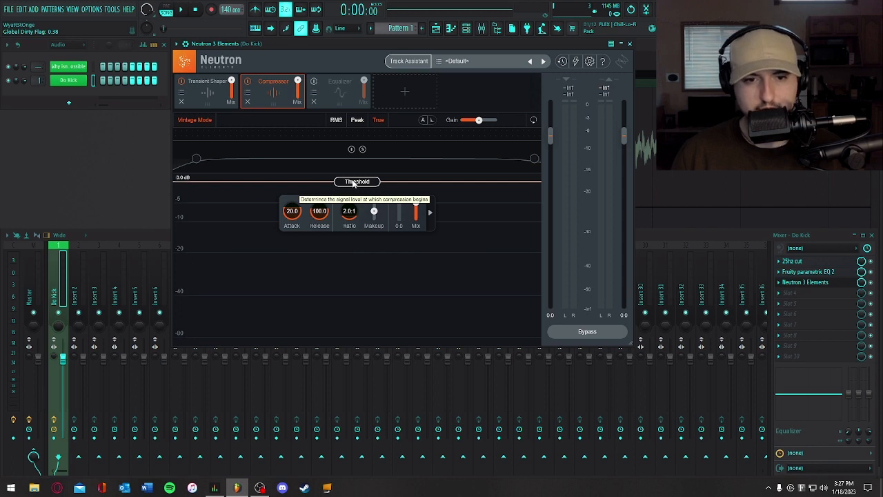
{"action": "left_click_drag", "start_coordinate": [354, 182], "coordinate": [348, 286]}
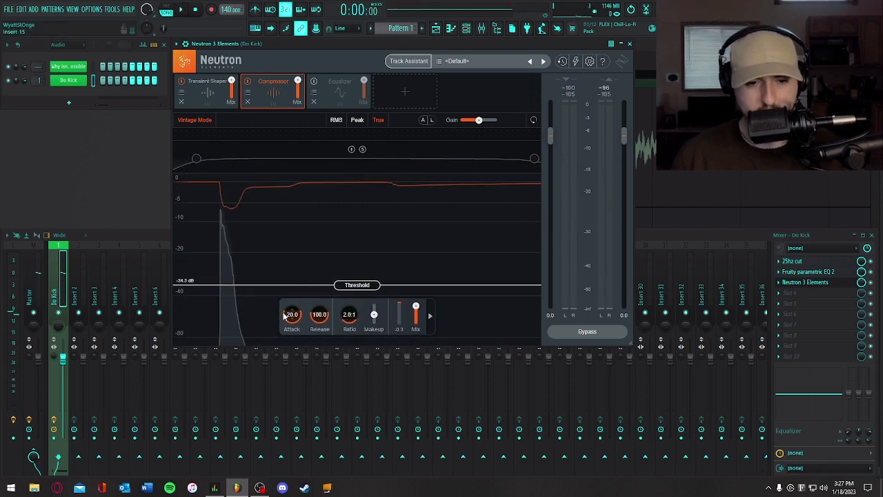
{"action": "left_click_drag", "start_coordinate": [284, 314], "coordinate": [342, 283]}
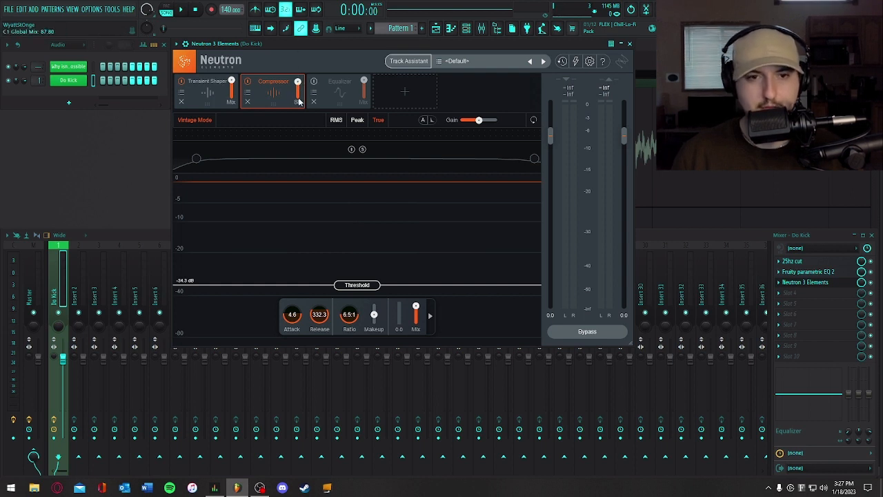
{"action": "left_click_drag", "start_coordinate": [293, 129], "coordinate": [284, 78]}
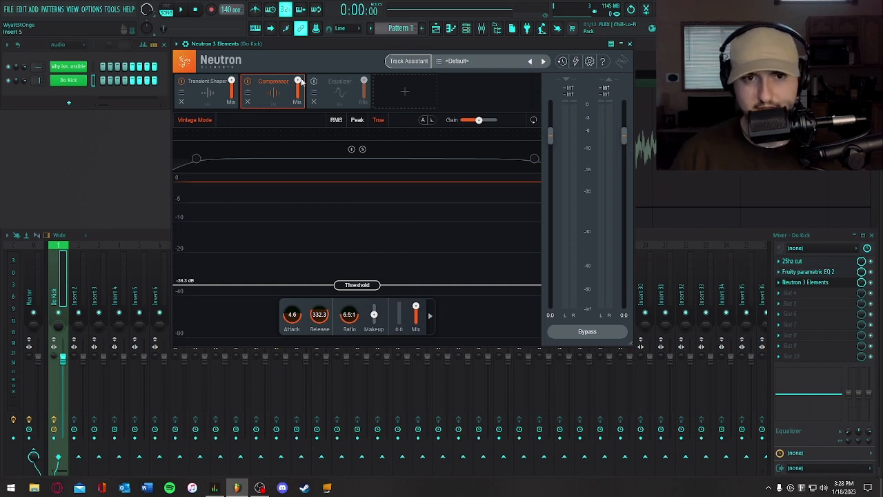
- Audition the compressed kick, set the Compressor's makeup gain to 1.5, and replay it
{"action": "key", "text": "space"}
{"action": "key", "text": "space"}
{"action": "key", "text": "space"}
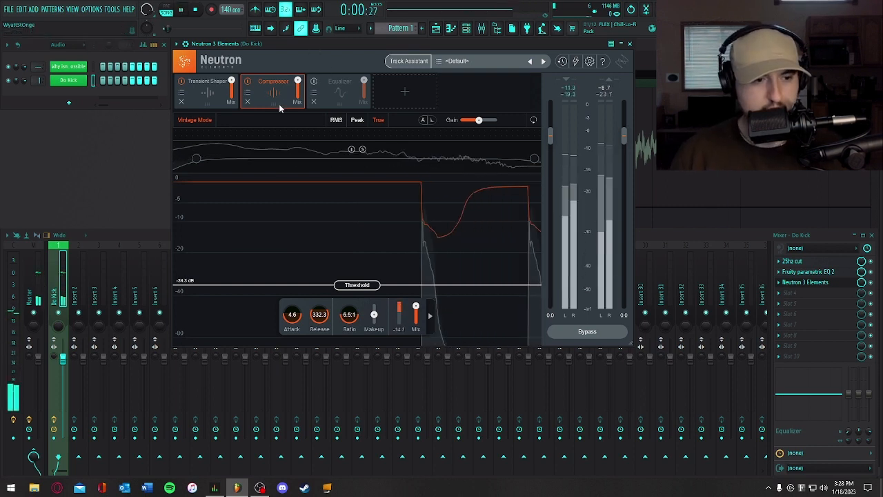
{"action": "key", "text": "space"}
{"action": "double_click", "coordinate": [374, 330]}
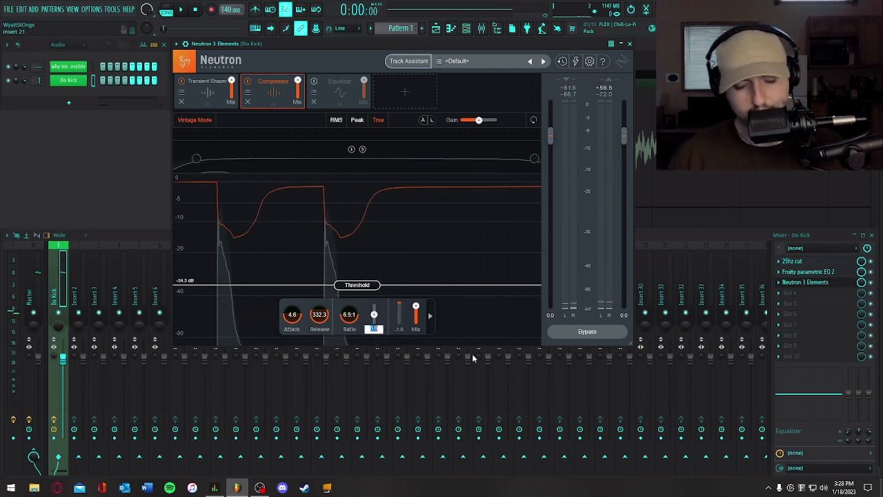
{"action": "type", "text": "1.5"}
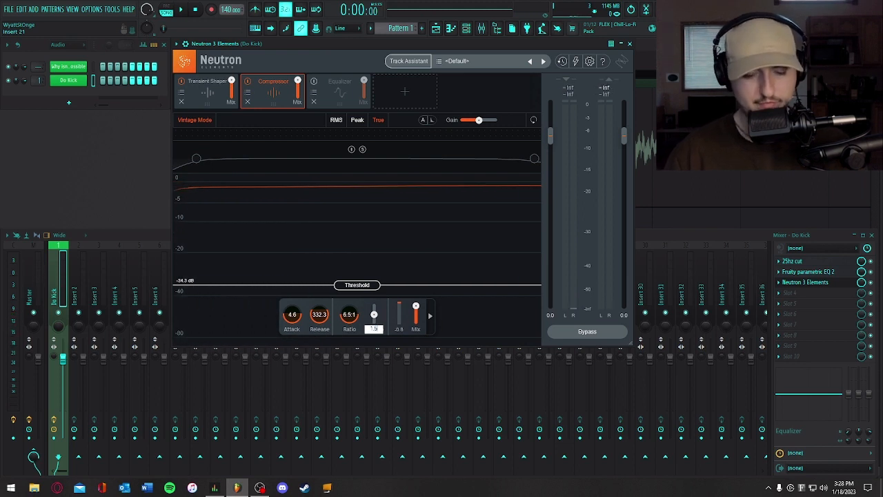
{"action": "key", "text": "Return"}
{"action": "key", "text": "space"}
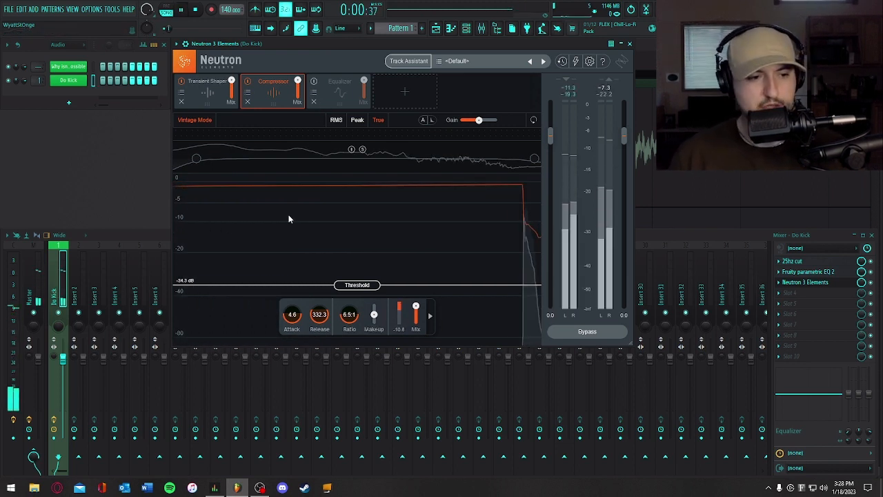
- Turn on Soft Saturation in Neutron's Equalizer and make band 1 a Flat Highpass at 51 Hz with a 48 dB/oct slope
{"action": "left_click", "coordinate": [324, 92]}
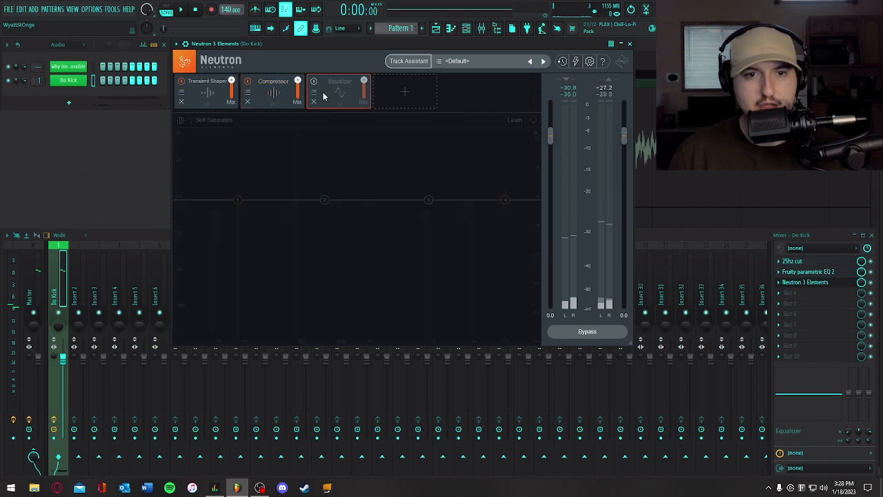
{"action": "left_click", "coordinate": [238, 200]}
{"action": "left_click", "coordinate": [218, 159]}
{"action": "mouse_move", "coordinate": [233, 228]}
{"action": "left_click", "coordinate": [280, 223]}
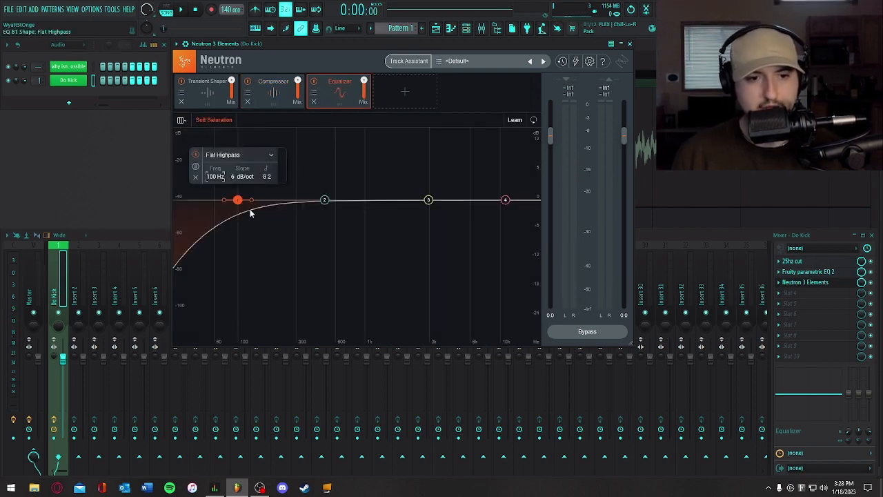
{"action": "left_click_drag", "start_coordinate": [253, 204], "coordinate": [206, 203]}
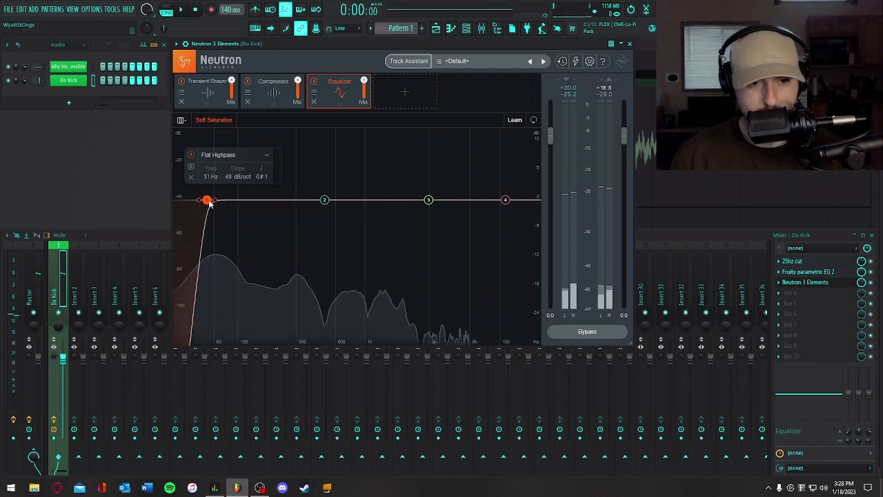
{"action": "key", "text": "space"}
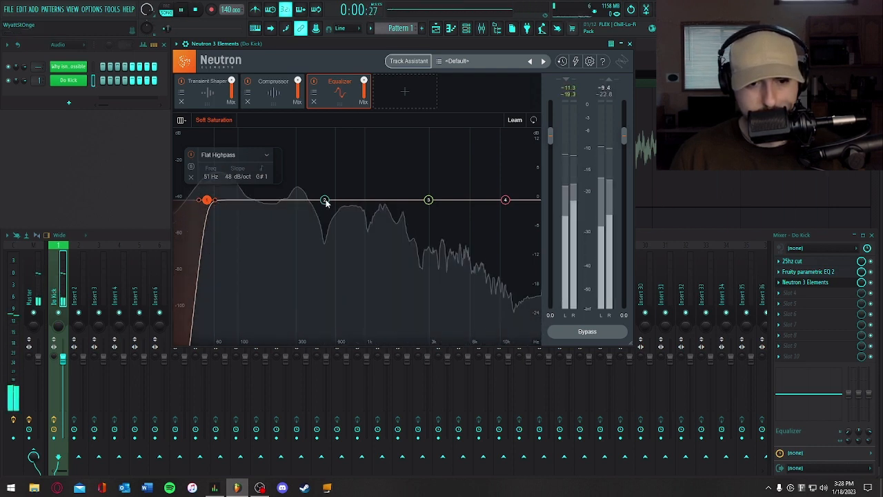
- Cut Equalizer band 3 by 2.9 dB at 1970 Hz with Q 2.9, and shape the remaining bands with a gentle high-frequency boost
{"action": "left_click_drag", "start_coordinate": [427, 201], "coordinate": [403, 216]}
{"action": "key", "text": "space"}
{"action": "key", "text": "space"}
{"action": "scroll", "coordinate": [404, 216], "scroll_direction": "up", "scroll_amount": 2}
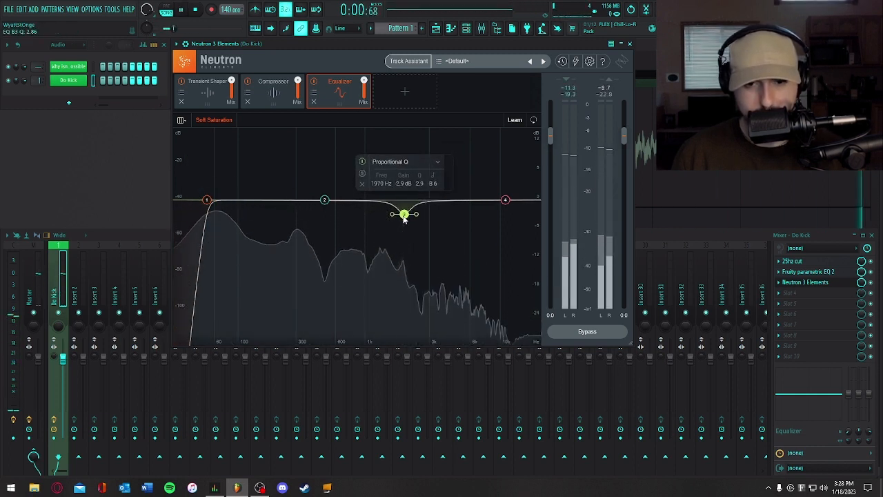
{"action": "left_click_drag", "start_coordinate": [505, 200], "coordinate": [452, 185]}
{"action": "key", "text": "space"}
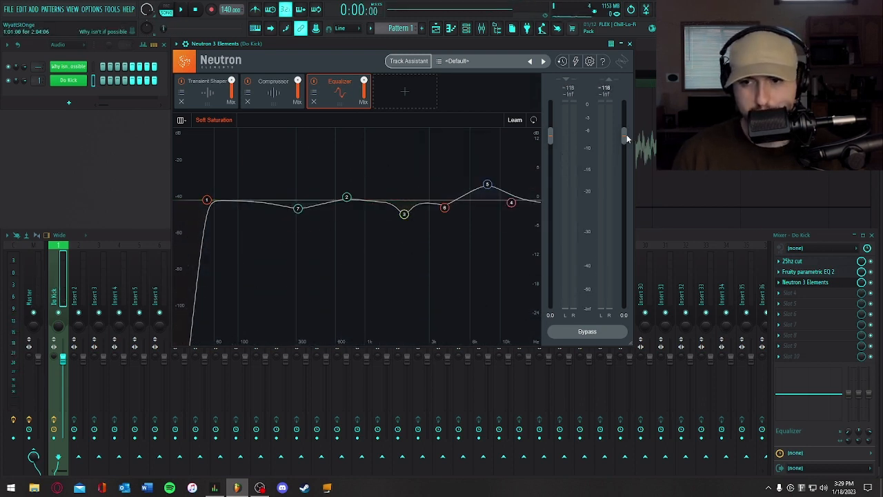
- Raise Neutron's output gain to 2.8 dB while replaying the kick, and close the plugin
{"action": "left_click_drag", "start_coordinate": [626, 138], "coordinate": [626, 135]}
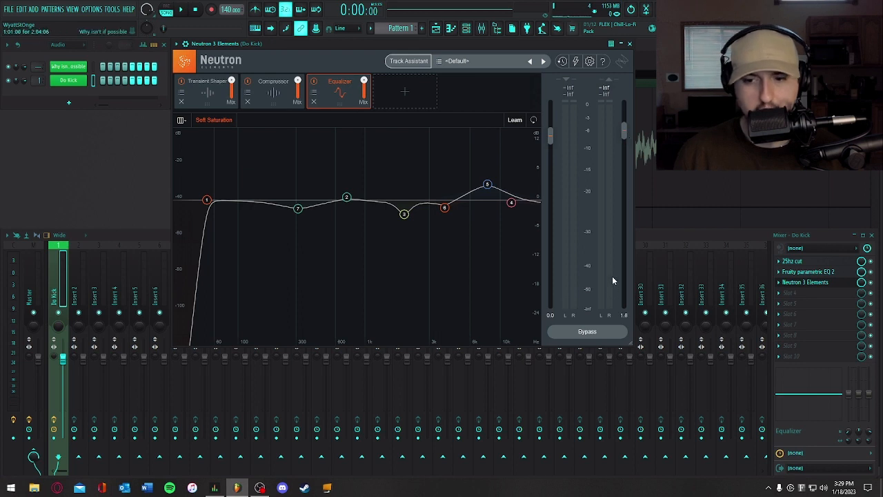
{"action": "key", "text": "space"}
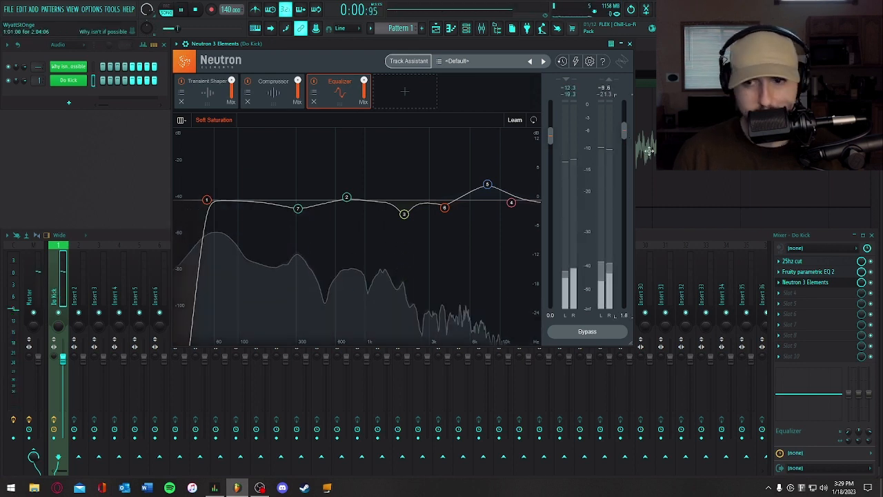
{"action": "left_click_drag", "start_coordinate": [625, 134], "coordinate": [625, 131]}
{"action": "key", "text": "space"}
{"action": "key", "text": "space"}
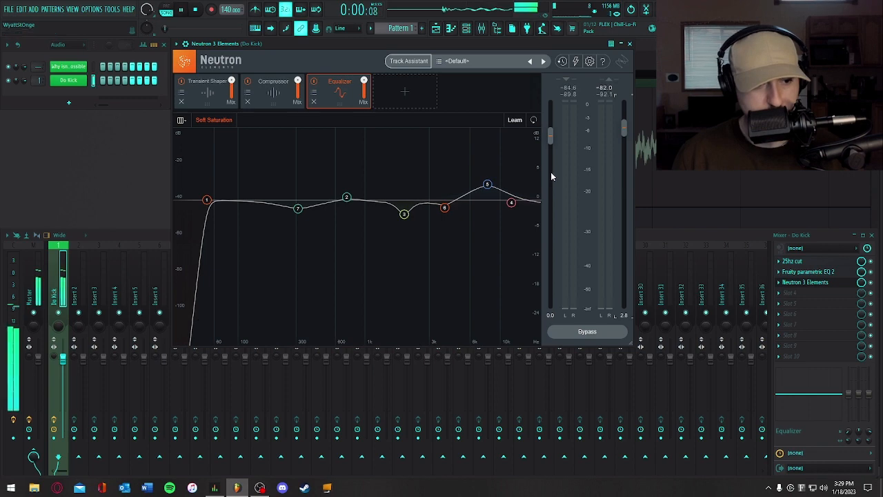
{"action": "left_click", "coordinate": [629, 43]}
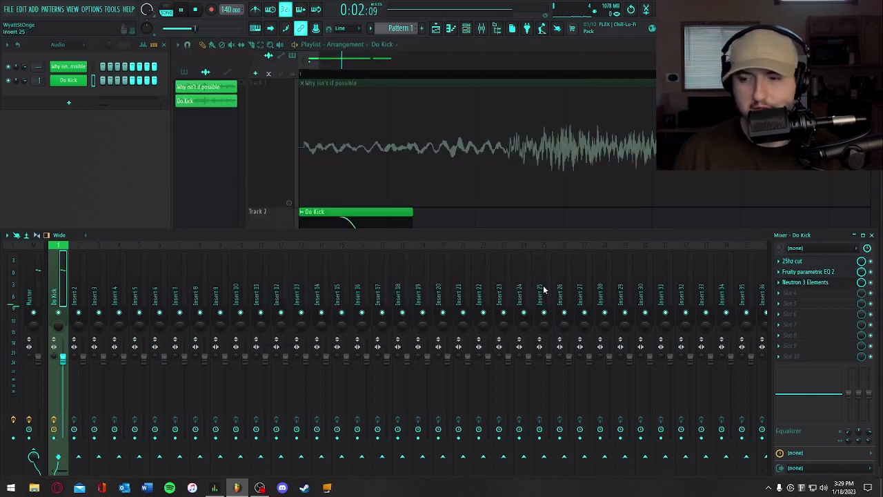
{"action": "key", "text": "space"}
{"action": "left_click", "coordinate": [778, 271]}
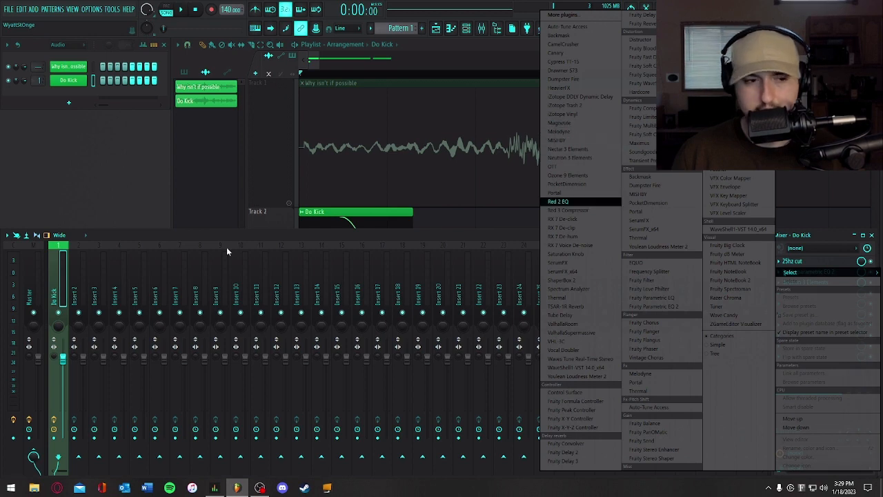
{"action": "left_click", "coordinate": [68, 259]}
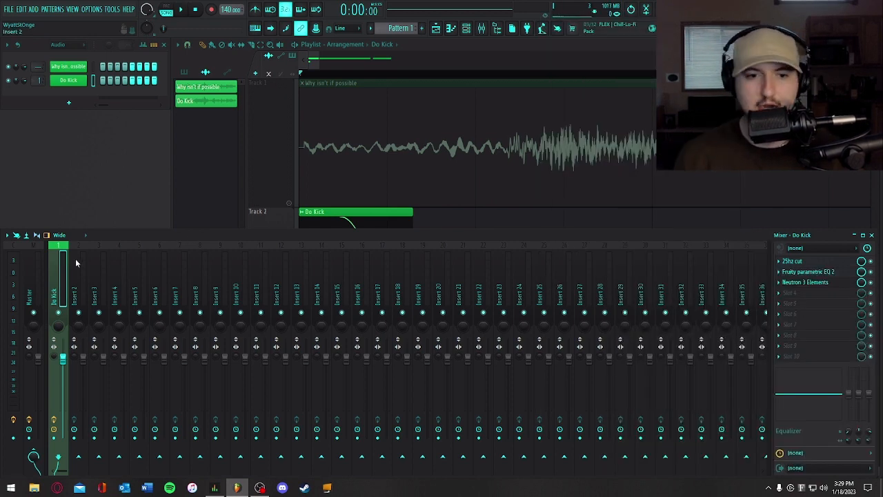
- Bring the playlist into view and listen through the quote clip on Track 1 from near its start
{"action": "left_click", "coordinate": [452, 221]}
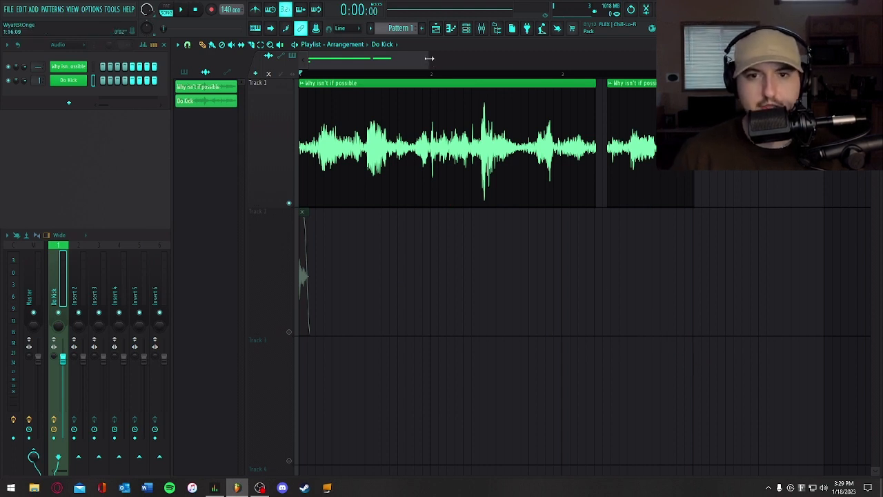
{"action": "left_click_drag", "start_coordinate": [391, 58], "coordinate": [300, 60]}
{"action": "left_click", "coordinate": [352, 73]}
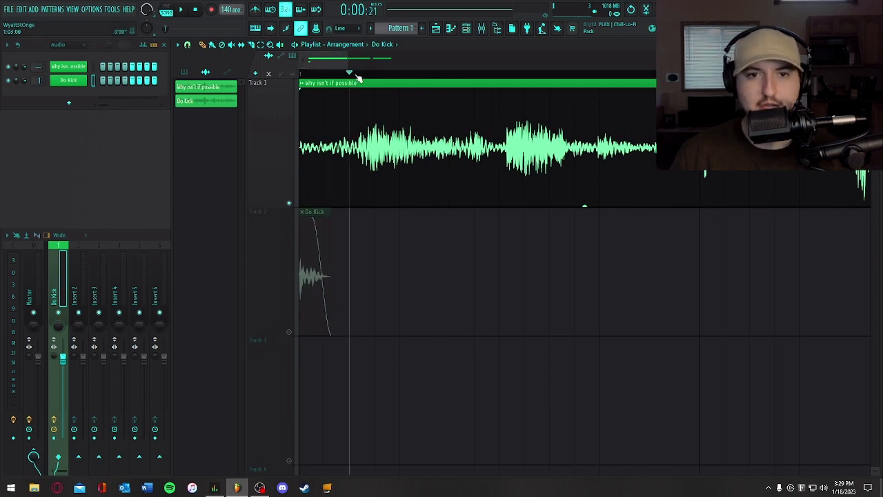
{"action": "key", "text": "space"}
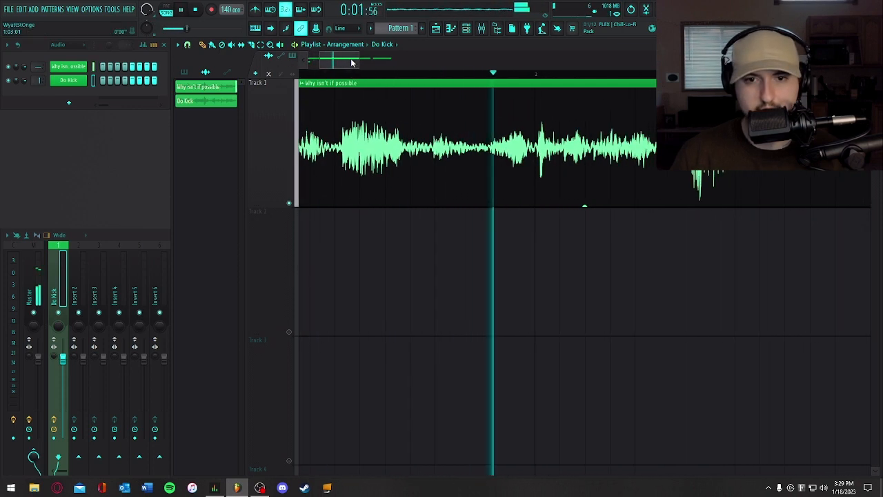
{"action": "key", "text": "space"}
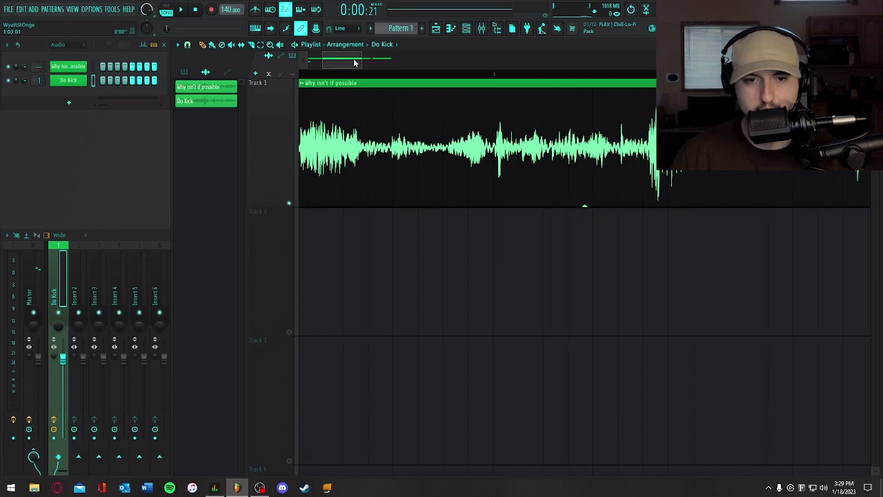
{"action": "key", "text": "space"}
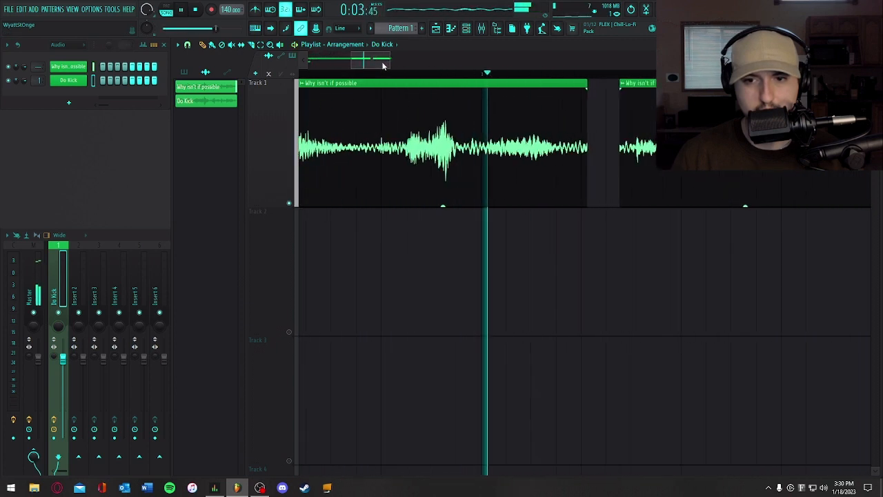
{"action": "key", "text": "space"}
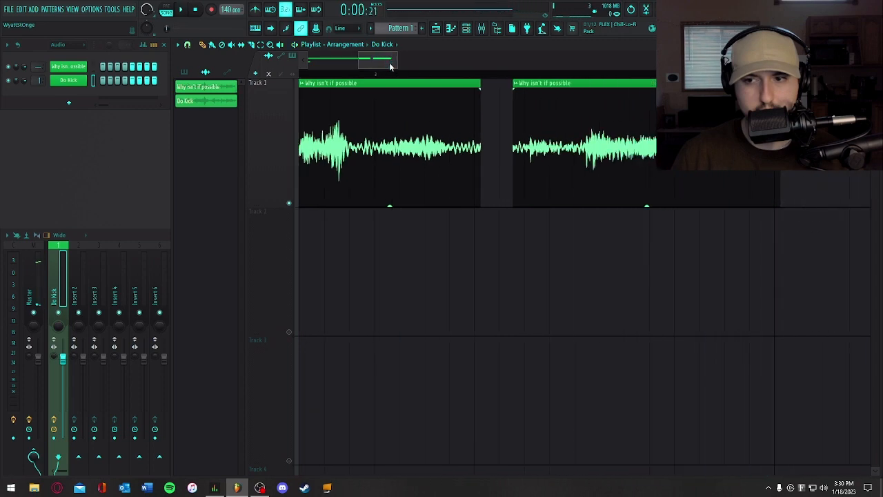
{"action": "left_click_drag", "start_coordinate": [389, 62], "coordinate": [336, 64]}
{"action": "key", "text": "space"}
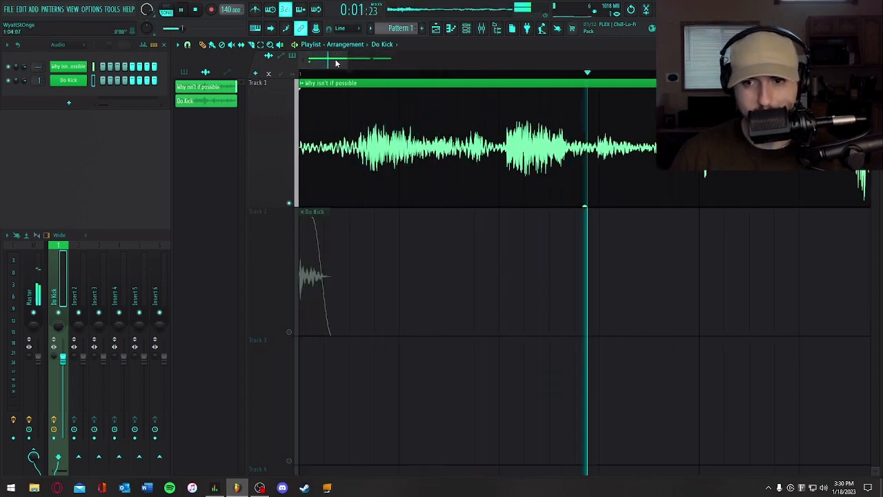
{"action": "key", "text": "space"}
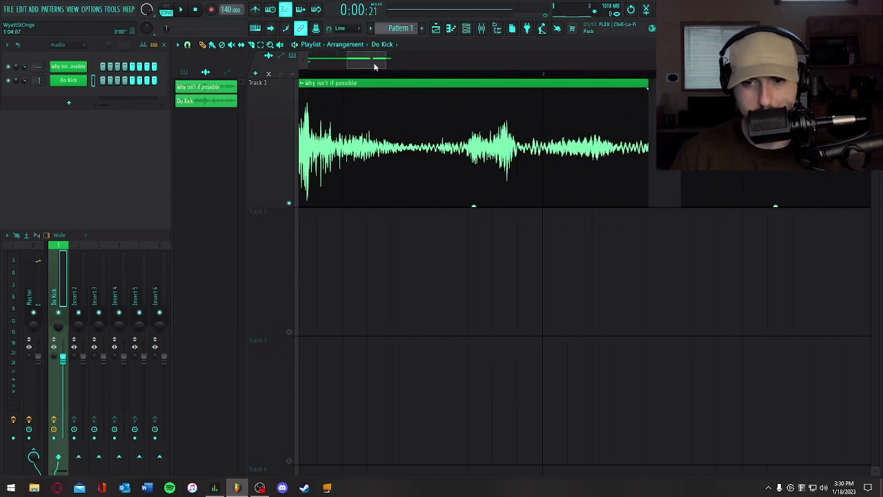
- Replay the quote clip repeatedly around its loudest peak in bar 2 to examine that section
{"action": "left_click", "coordinate": [383, 75]}
{"action": "key", "text": "space"}
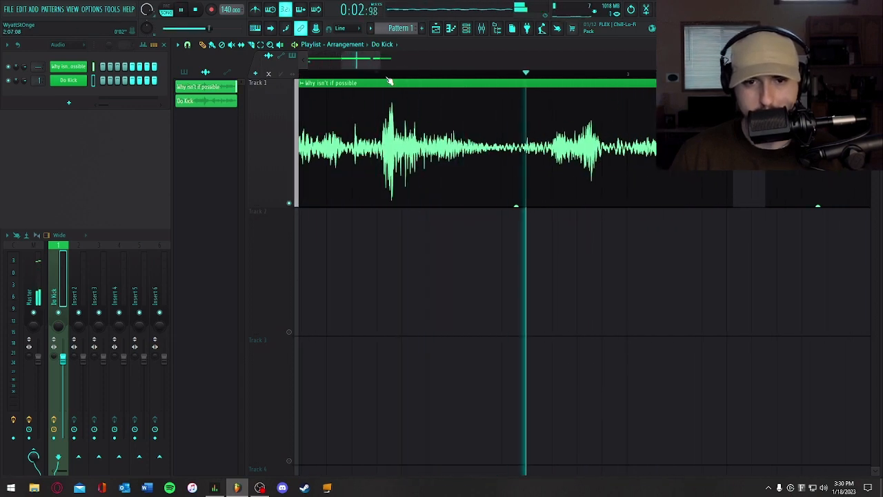
{"action": "key", "text": "space"}
{"action": "left_click", "coordinate": [352, 76]}
{"action": "key", "text": "space"}
{"action": "key", "text": "space"}
{"action": "key", "text": "space"}
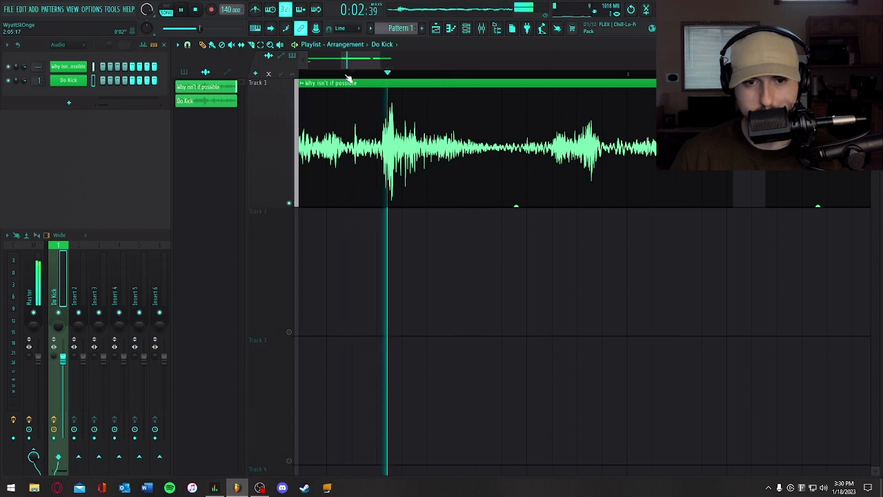
{"action": "key", "text": "space"}
{"action": "key", "text": "space"}
{"action": "key", "text": "space"}
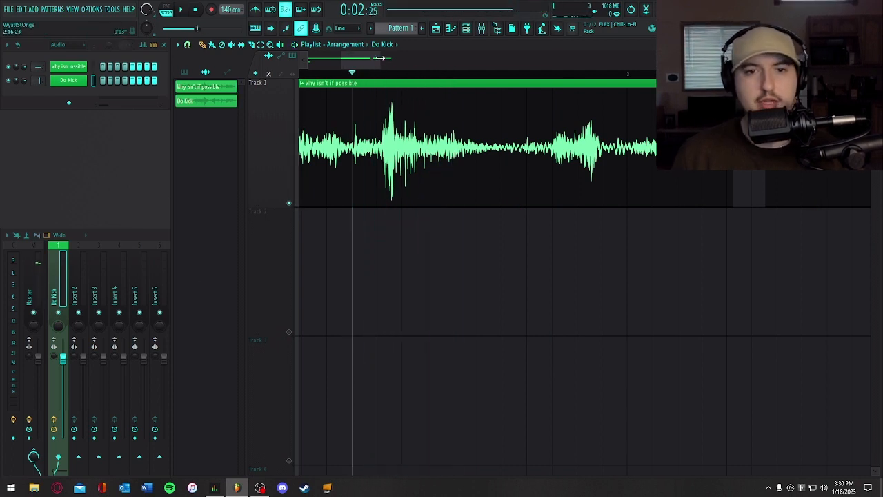
- Slice the quote clip on Track 1 just before and shortly after the small transient preceding bar 2's loudest peak, auditioning the section
{"action": "left_click_drag", "start_coordinate": [379, 58], "coordinate": [344, 60]}
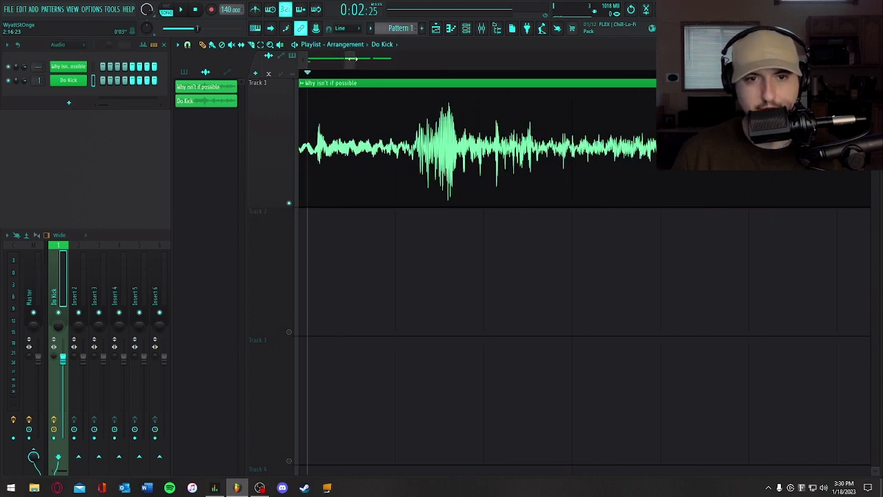
{"action": "left_click_drag", "start_coordinate": [350, 60], "coordinate": [349, 62]}
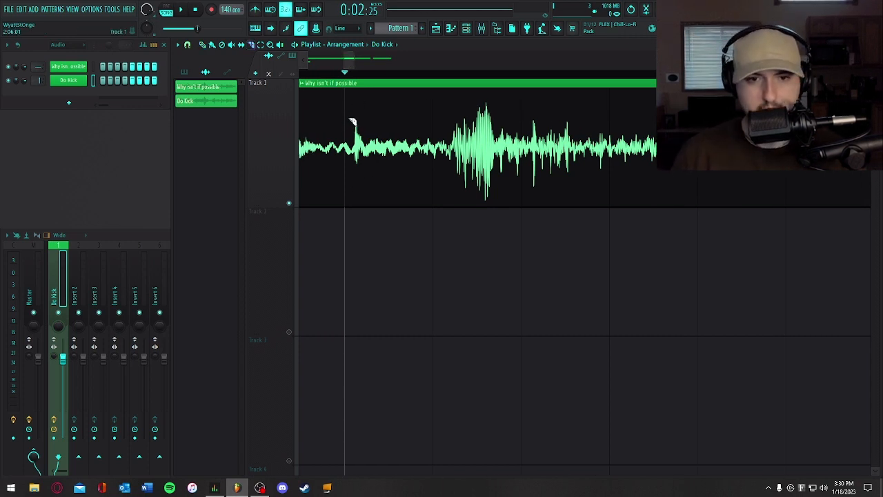
{"action": "left_click", "coordinate": [356, 164]}
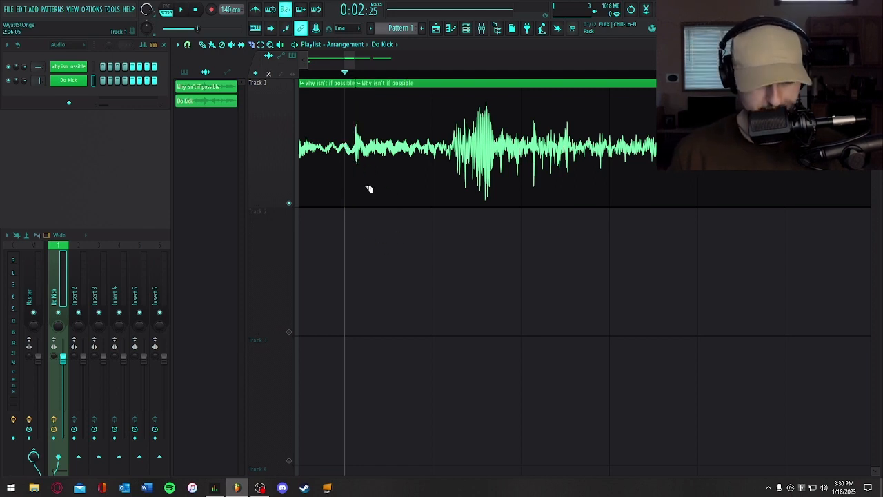
{"action": "key", "text": "space"}
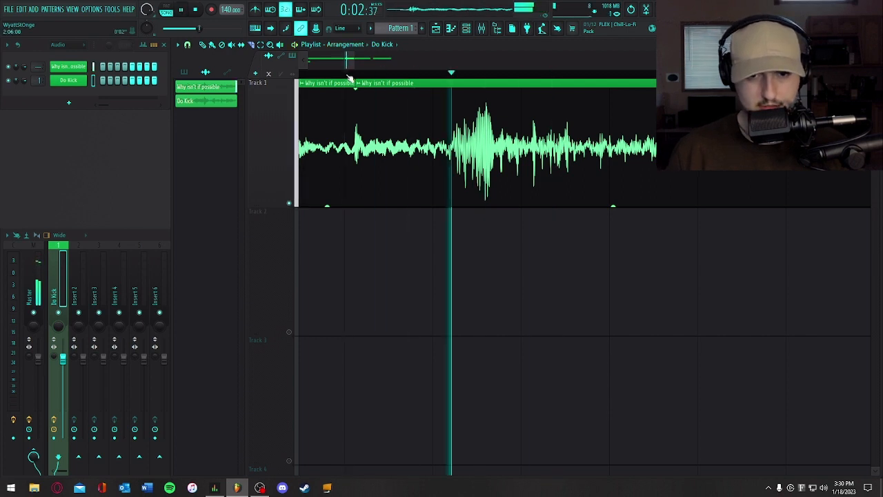
{"action": "key", "text": "space"}
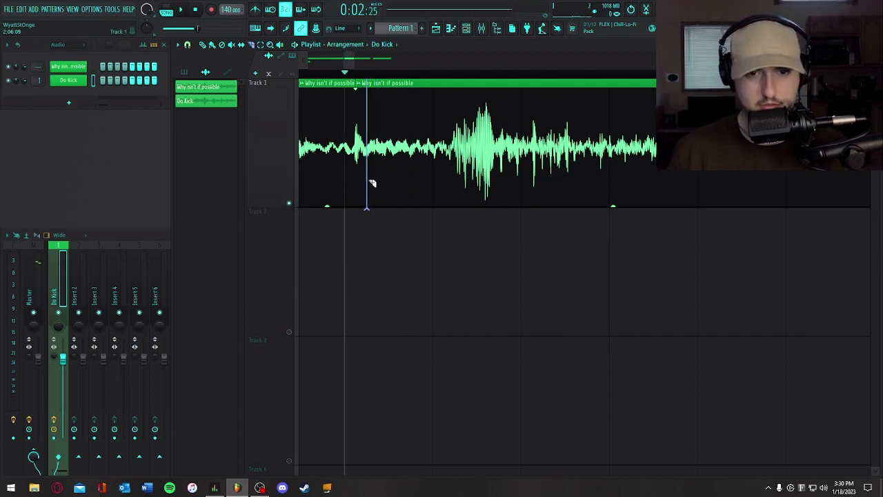
{"action": "left_click", "coordinate": [407, 196]}
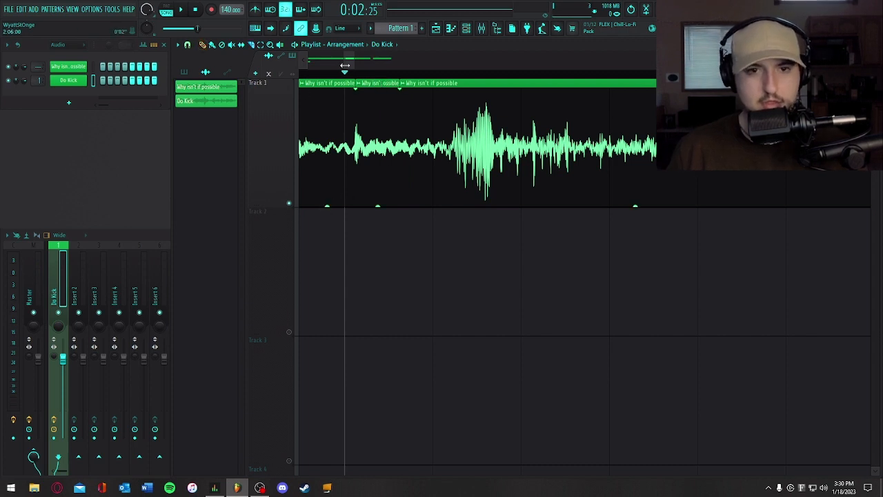
- Move the cut slice to the start of Track 3 and solo that track
{"action": "left_click_drag", "start_coordinate": [345, 64], "coordinate": [307, 65]}
{"action": "left_click_drag", "start_coordinate": [751, 146], "coordinate": [282, 388]}
{"action": "right_click", "coordinate": [289, 460]}
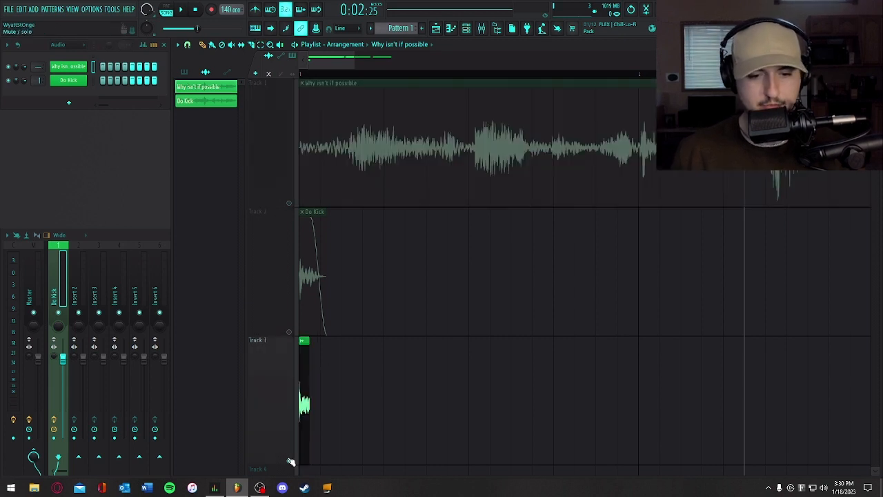
{"action": "key", "text": "space"}
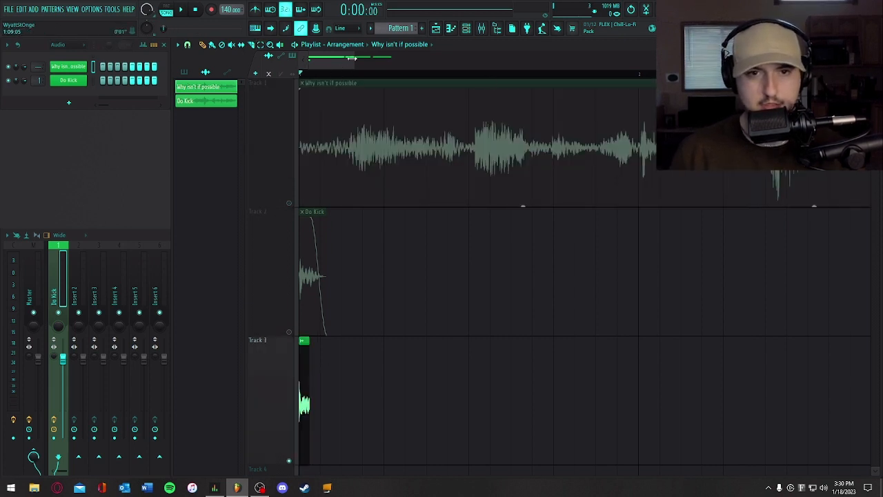
- Set a playback loop over the first beat of the playlist and audition the Track 3 slice
{"action": "left_click_drag", "start_coordinate": [352, 58], "coordinate": [520, 75]}
{"action": "scroll", "coordinate": [578, 301], "scroll_direction": "down", "scroll_amount": 1}
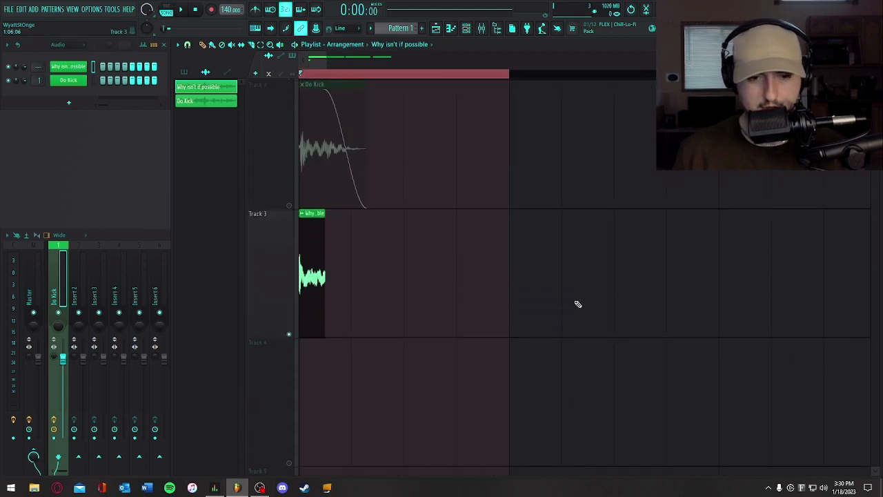
{"action": "key", "text": "space"}
- Extend the Track 3 slice to a length of 0:00:18 and give it a fade-out of about 0.062 s while looping playback
{"action": "key", "text": "space"}
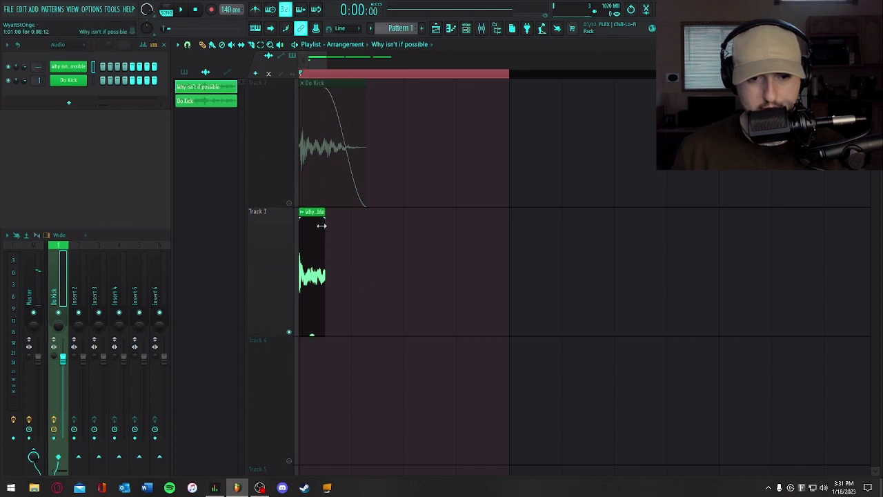
{"action": "left_click_drag", "start_coordinate": [323, 217], "coordinate": [318, 216]}
{"action": "key", "text": "space"}
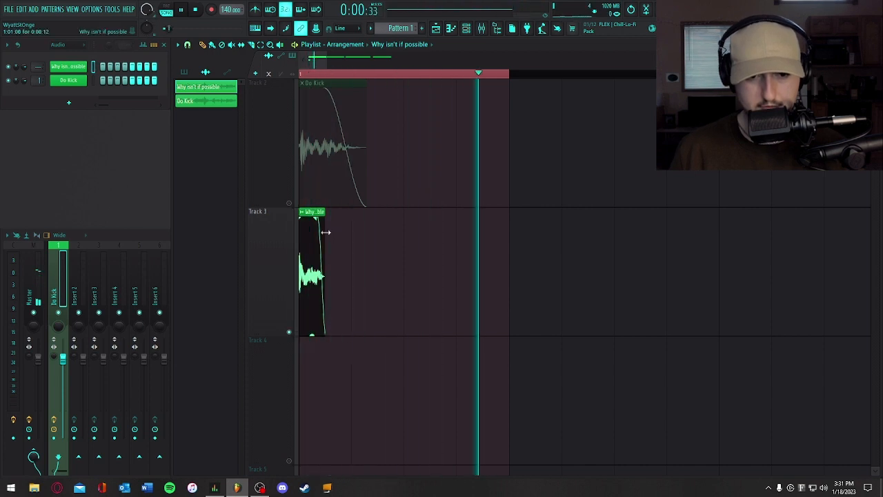
{"action": "left_click_drag", "start_coordinate": [324, 232], "coordinate": [358, 236]}
{"action": "left_click_drag", "start_coordinate": [348, 235], "coordinate": [312, 217]}
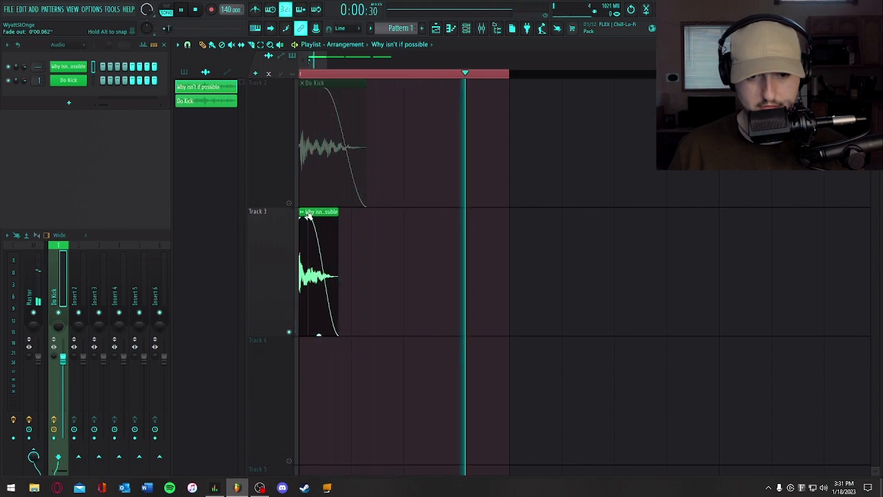
{"action": "key", "text": "space"}
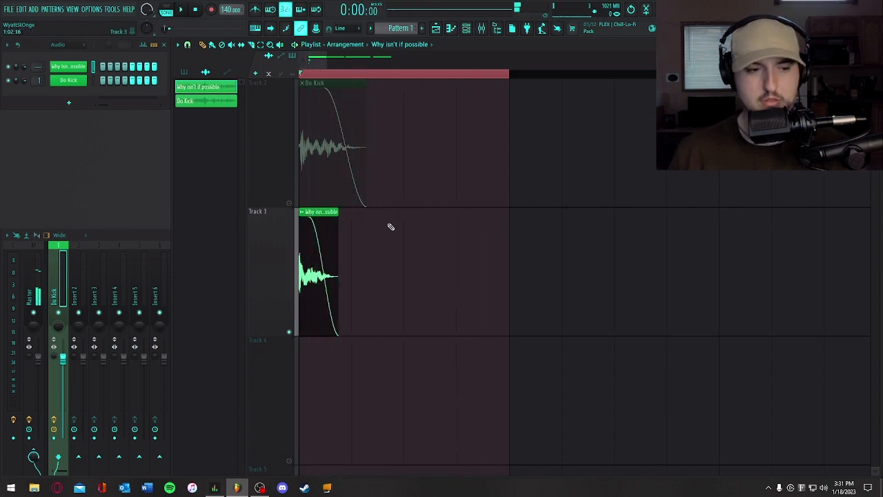
- Make the Track 3 slice unique, rename its channel Hi hat and route it to mixer track 2
{"action": "double_click", "coordinate": [318, 211]}
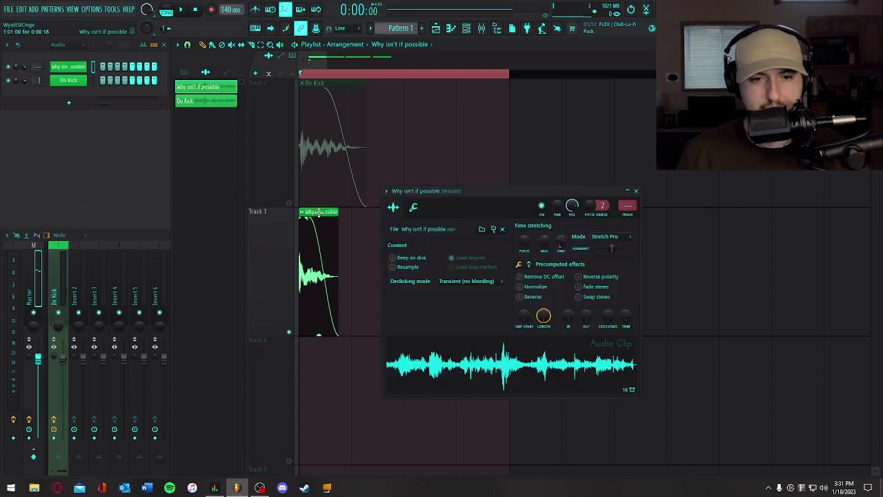
{"action": "left_click", "coordinate": [637, 191]}
{"action": "left_click", "coordinate": [301, 214]}
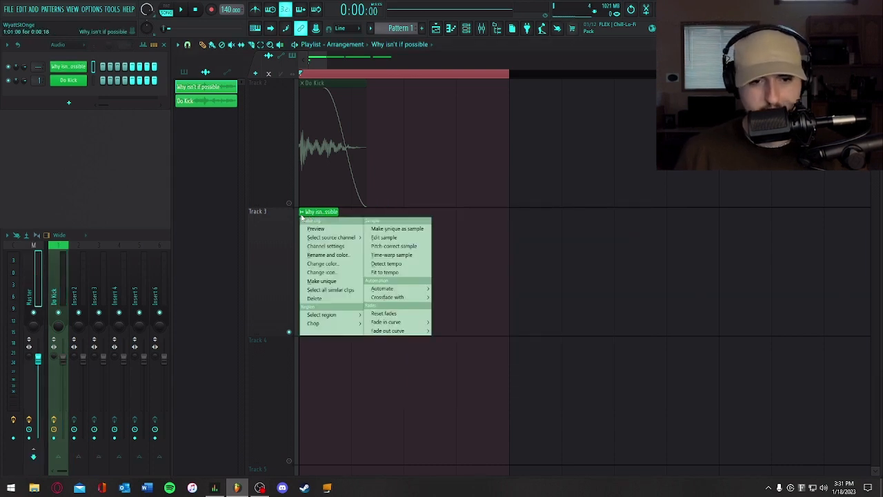
{"action": "left_click", "coordinate": [322, 281]}
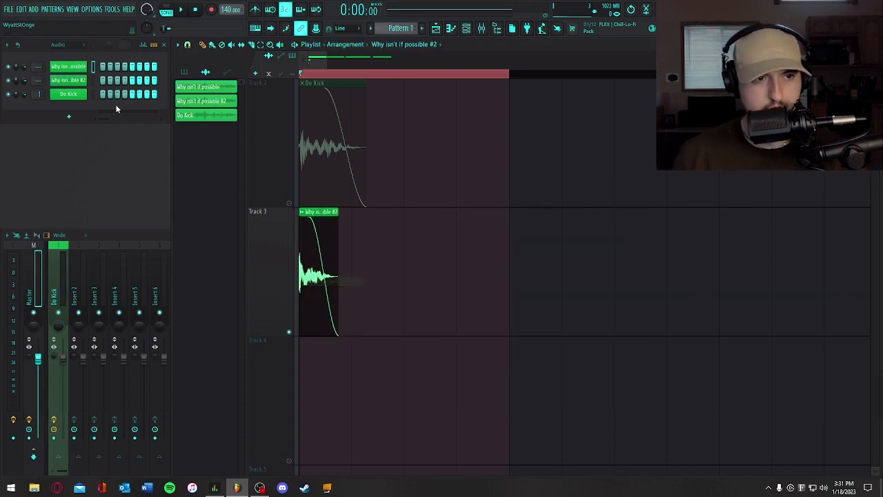
{"action": "right_click", "coordinate": [78, 81]}
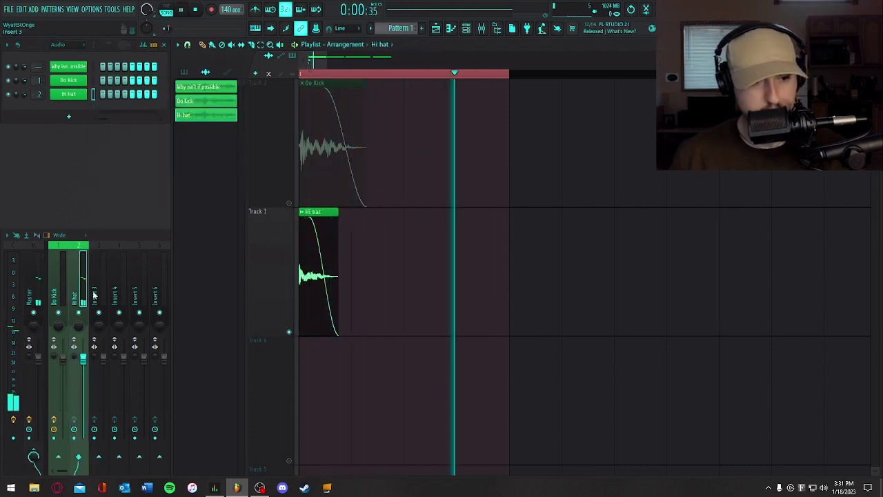
- Add Fruity Parametric EQ 2 to the Hi hat mixer track's first effect slot and load the 25hz cut preset
{"action": "key", "text": "space"}
{"action": "left_click", "coordinate": [84, 260]}
{"action": "left_click", "coordinate": [831, 262]}
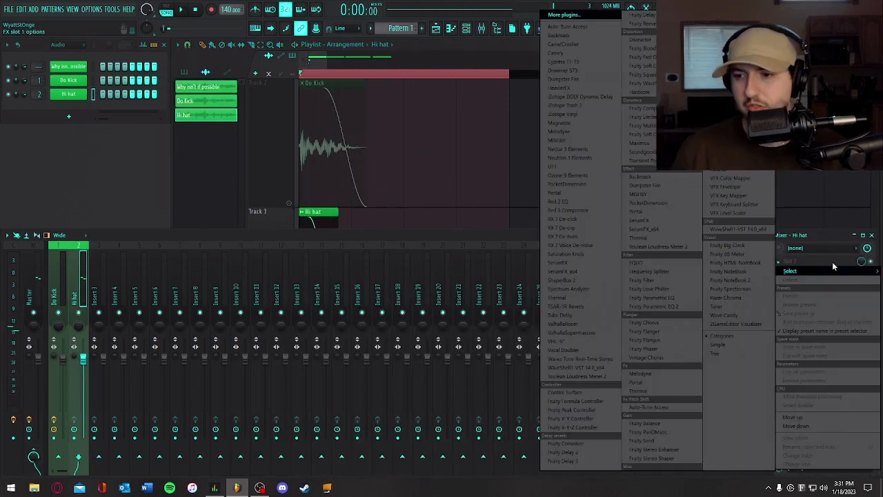
{"action": "left_click", "coordinate": [652, 306]}
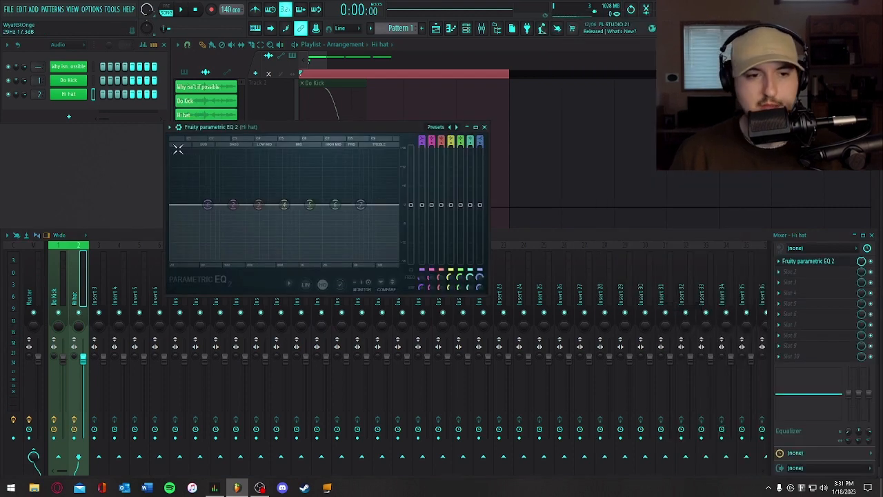
{"action": "left_click", "coordinate": [170, 127]}
{"action": "mouse_move", "coordinate": [217, 161]}
{"action": "left_click", "coordinate": [303, 166]}
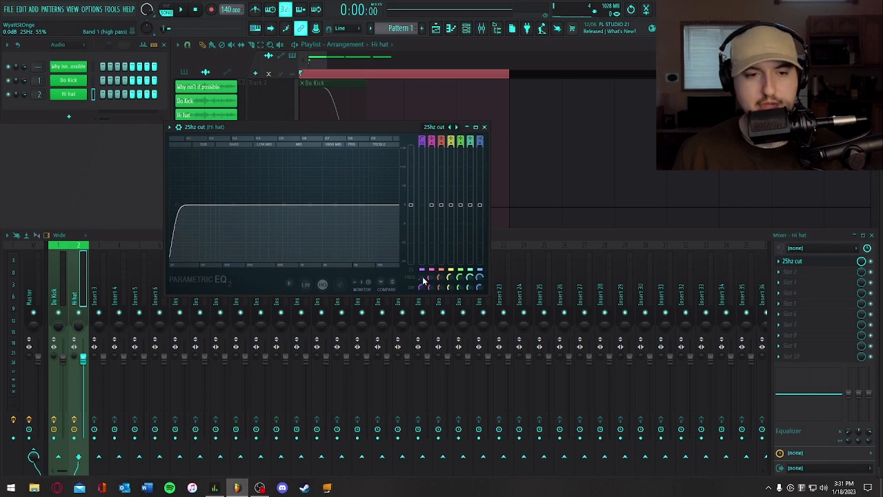
- Raise the Hi hat EQ's band 1 high-pass cutoff into the midrange, comparing it against a low cutoff during playback
{"action": "left_click_drag", "start_coordinate": [177, 204], "coordinate": [222, 204]}
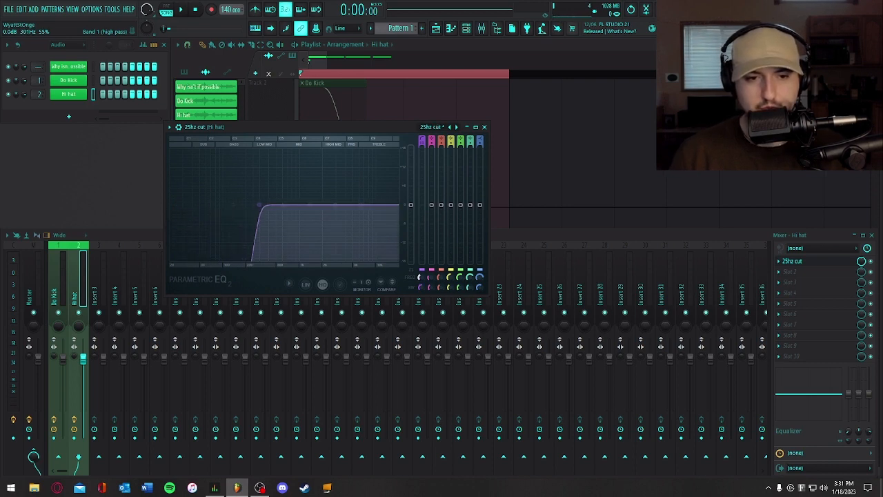
{"action": "key", "text": "space"}
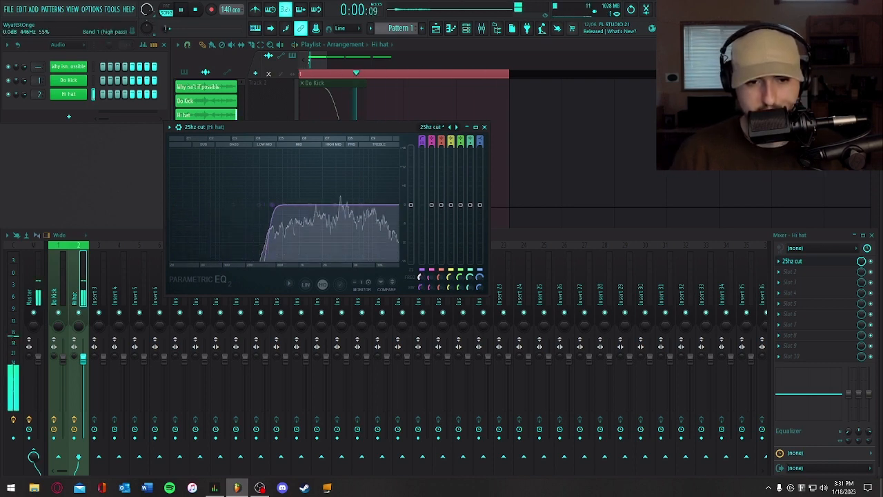
{"action": "left_click_drag", "start_coordinate": [272, 204], "coordinate": [181, 204]}
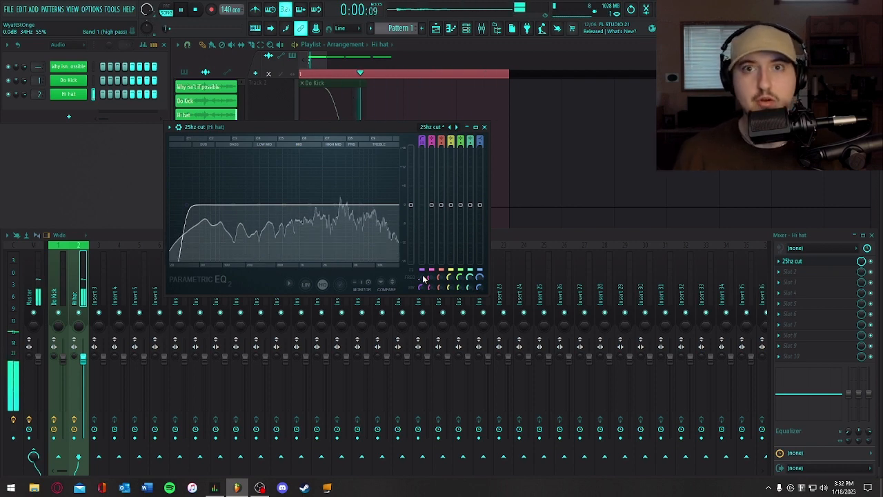
{"action": "left_click_drag", "start_coordinate": [423, 277], "coordinate": [424, 254]}
{"action": "key", "text": "space"}
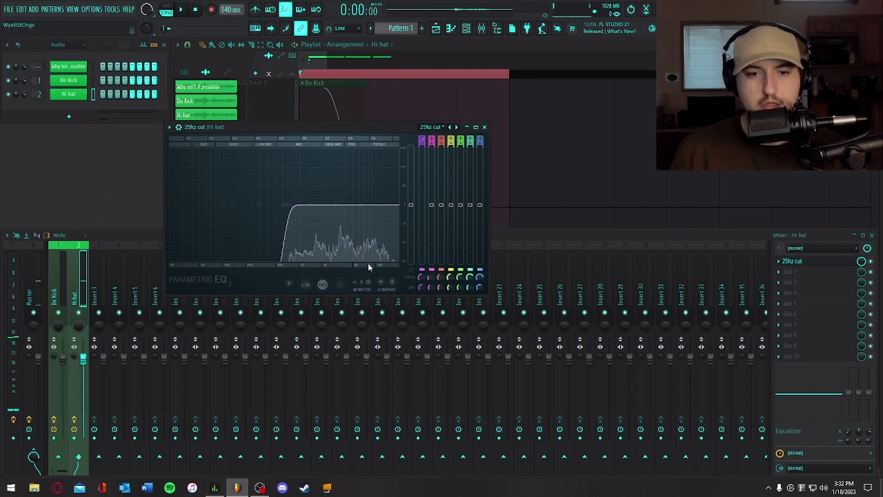
- Boost EQ band 6 by 2.3 dB at 9057 Hz, cut band 5 in the mids, and close the EQ
{"action": "key", "text": "space"}
{"action": "left_click_drag", "start_coordinate": [340, 208], "coordinate": [372, 198]}
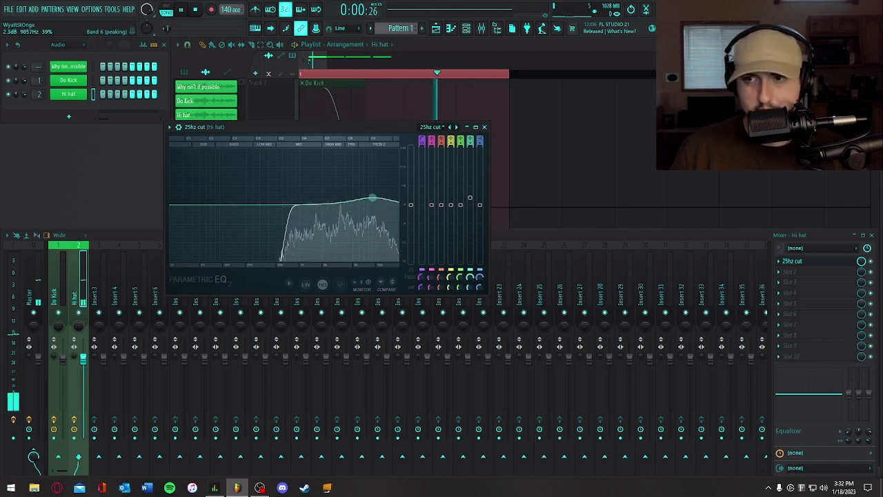
{"action": "left_click_drag", "start_coordinate": [313, 205], "coordinate": [310, 225]}
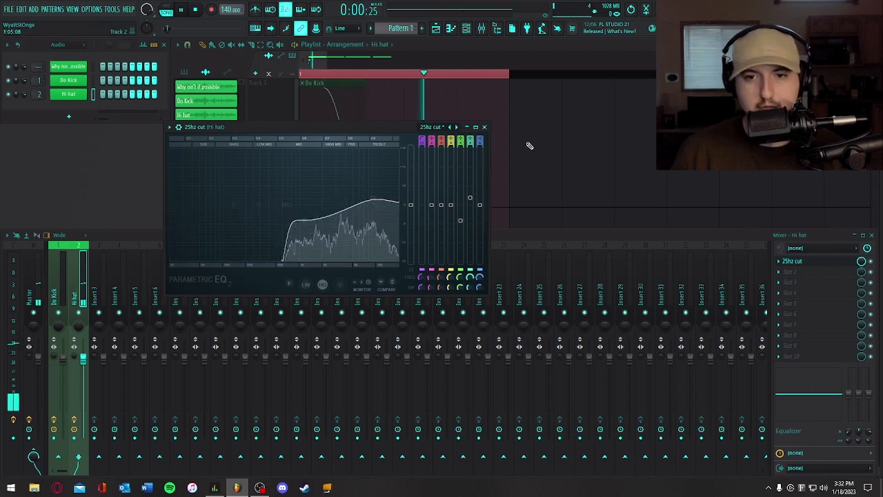
{"action": "left_click", "coordinate": [484, 127]}
- Add OTT to the Hi hat's second effect slot, adjust its band gains with the mid at -7.1 dB, and set output gain to -5.8 dB
{"action": "left_click", "coordinate": [793, 271]}
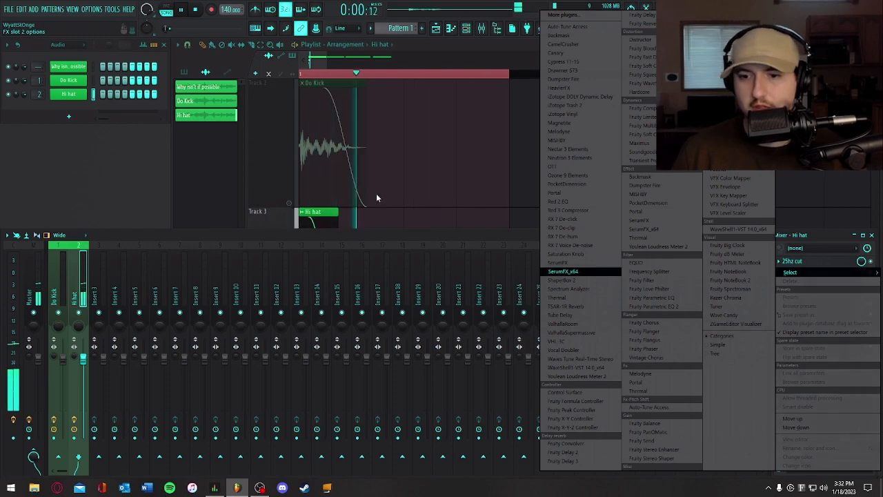
{"action": "left_click", "coordinate": [572, 167]}
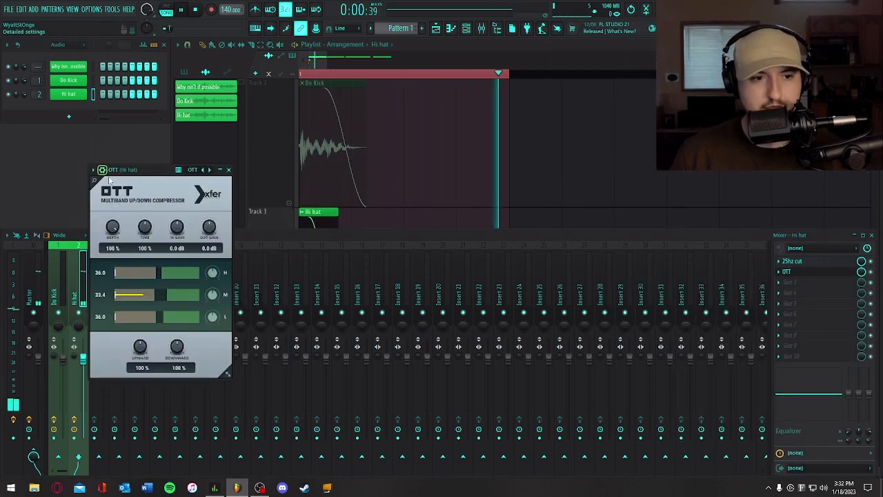
{"action": "left_click", "coordinate": [92, 169]}
{"action": "mouse_move", "coordinate": [113, 200]}
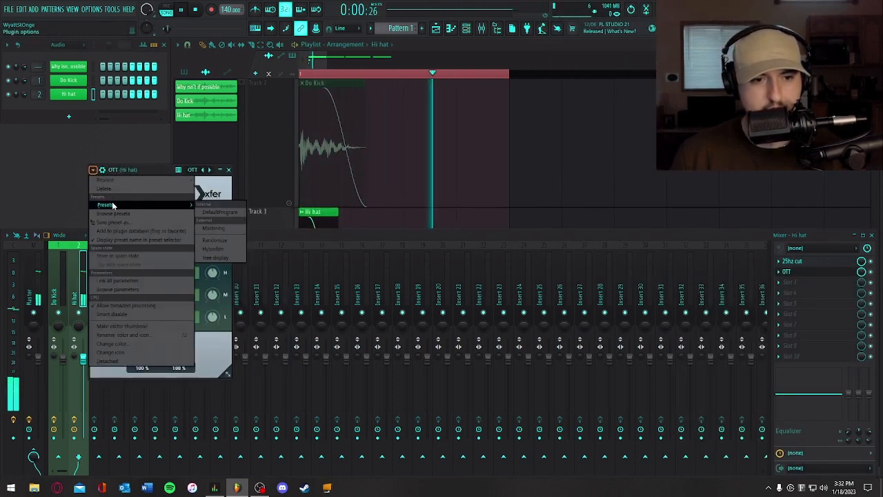
{"action": "left_click", "coordinate": [210, 266]}
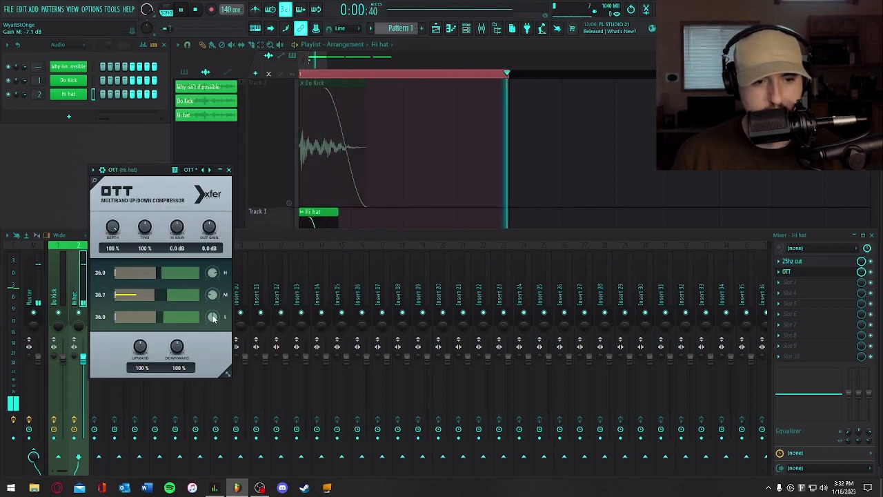
{"action": "left_click_drag", "start_coordinate": [209, 227], "coordinate": [205, 255]}
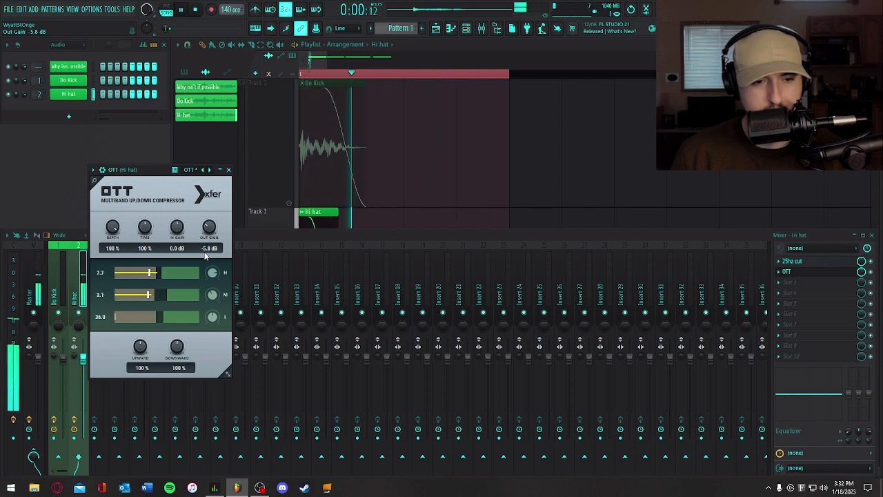
- Examine the hi-hat's frequency content in the Spectrum Analyzer on the Current mixer track, and return to the Hi hat's OTT
{"action": "left_click", "coordinate": [17, 260]}
{"action": "left_click", "coordinate": [800, 356]}
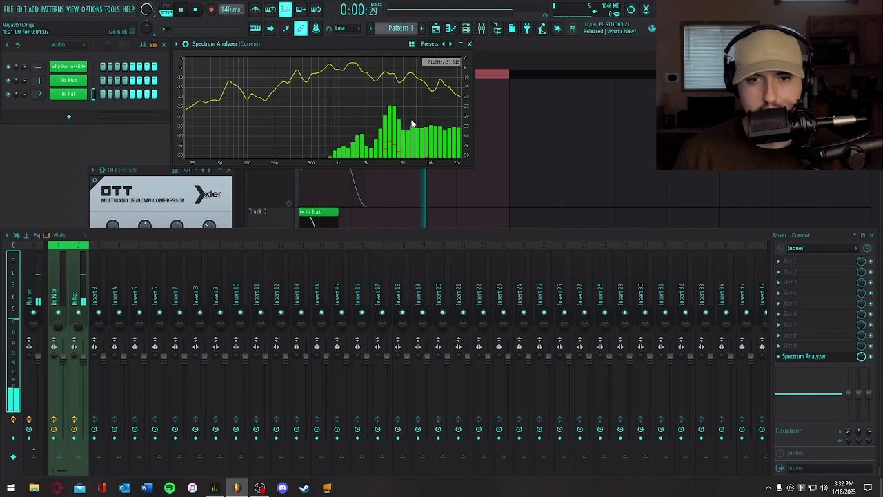
{"action": "left_click", "coordinate": [469, 44]}
{"action": "left_click", "coordinate": [160, 180]}
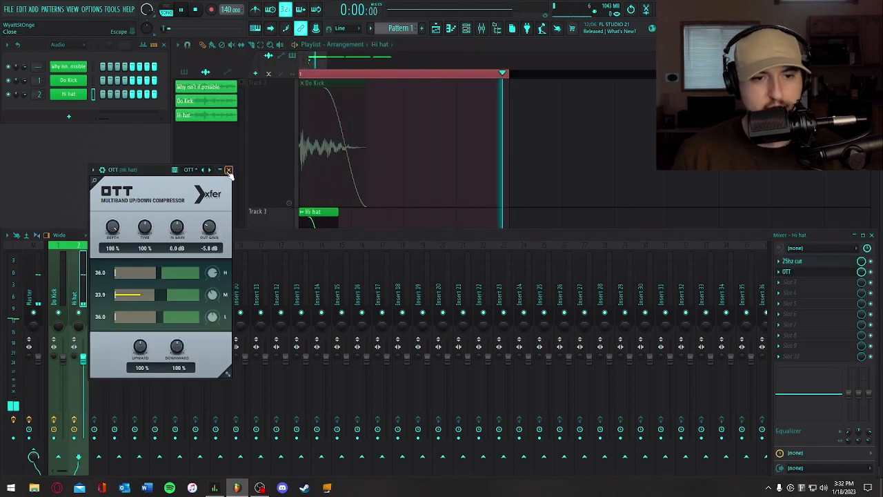
- Close OTT and add a second Fruity Parametric EQ 2 to the Hi hat's third effect slot
{"action": "left_click", "coordinate": [229, 170]}
{"action": "left_click", "coordinate": [796, 280]}
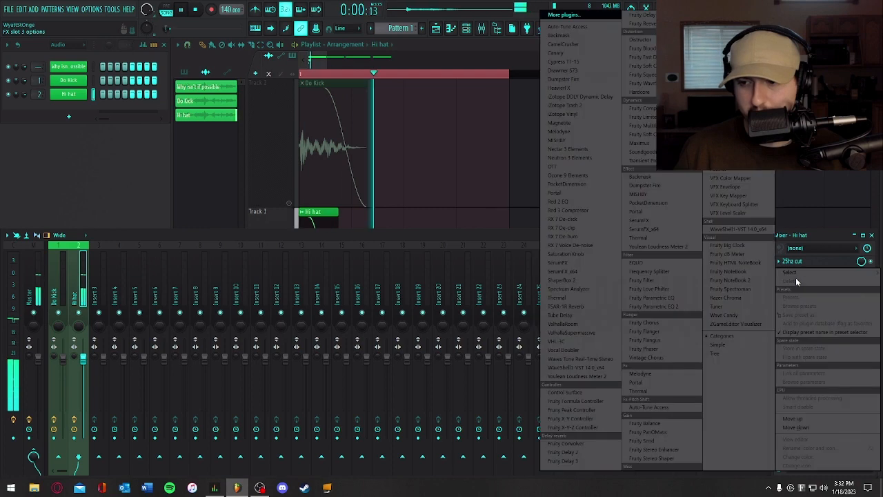
{"action": "left_click", "coordinate": [679, 306]}
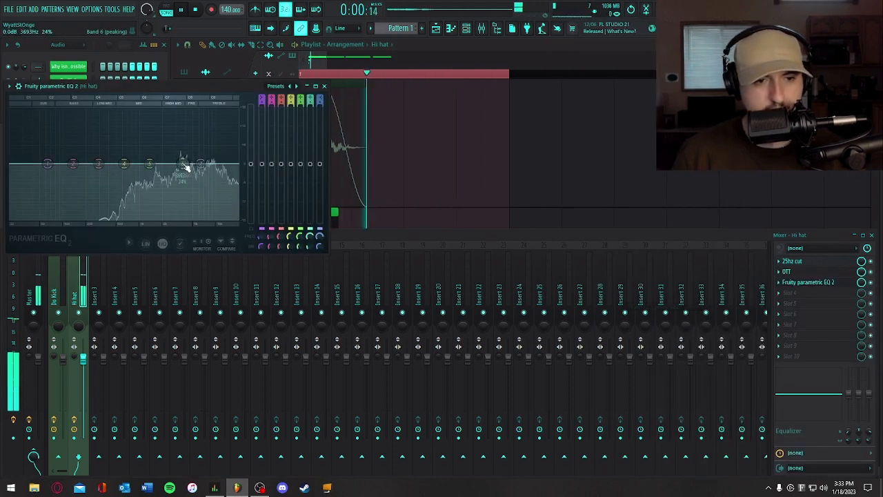
- Cut band 6 near 3.7 kHz in the Hi hat's second parametric EQ, adjust its bandwidth, and close the EQ
{"action": "left_click_drag", "start_coordinate": [175, 163], "coordinate": [185, 187]}
{"action": "scroll", "coordinate": [186, 182], "scroll_direction": "down", "scroll_amount": 3}
{"action": "scroll", "coordinate": [186, 181], "scroll_direction": "up", "scroll_amount": 2}
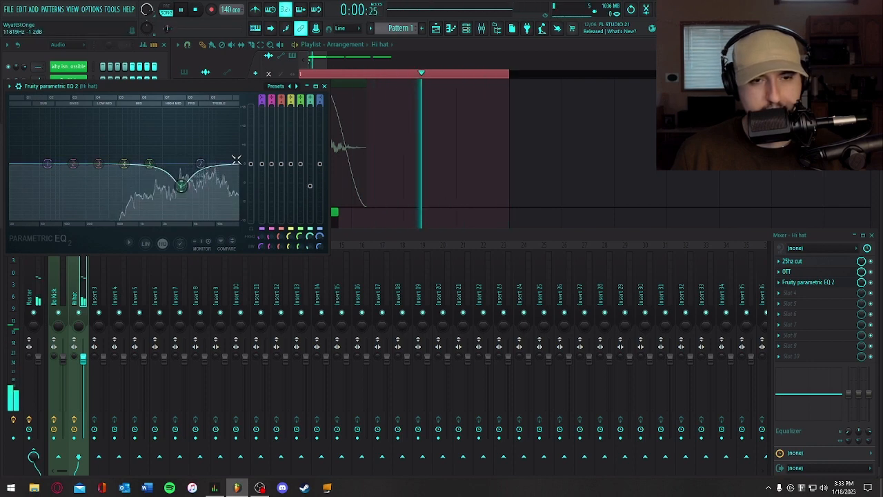
{"action": "left_click", "coordinate": [324, 86]}
- Check the filtered hi-hat in the Spectrum Analyzer on the Current mixer track, close the analyzer, and stop playback
{"action": "left_click", "coordinate": [37, 269]}
{"action": "left_click", "coordinate": [13, 275]}
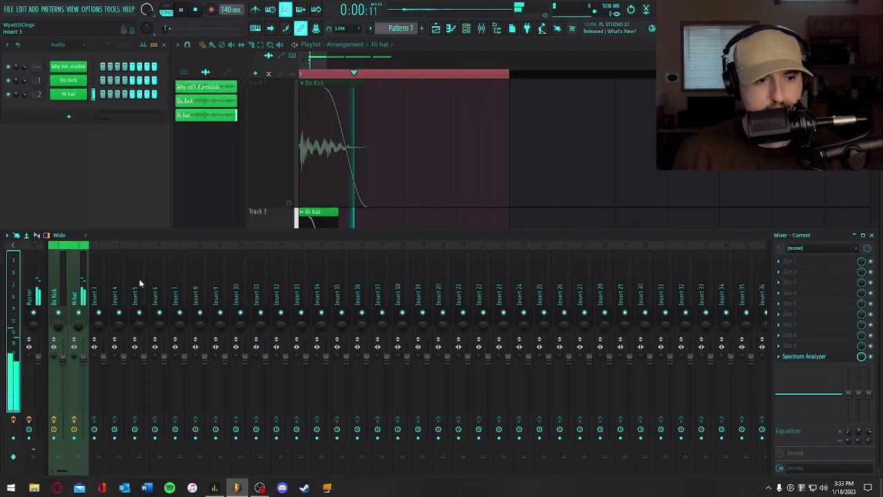
{"action": "left_click", "coordinate": [831, 357]}
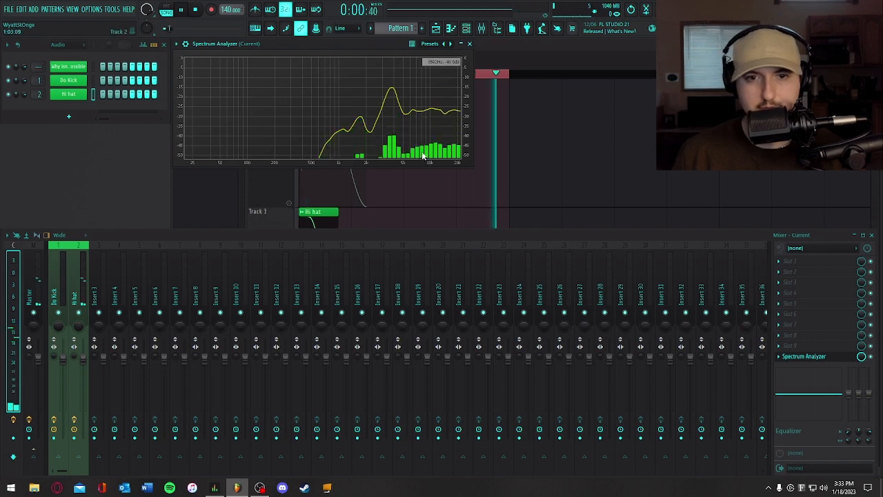
{"action": "left_click", "coordinate": [470, 44]}
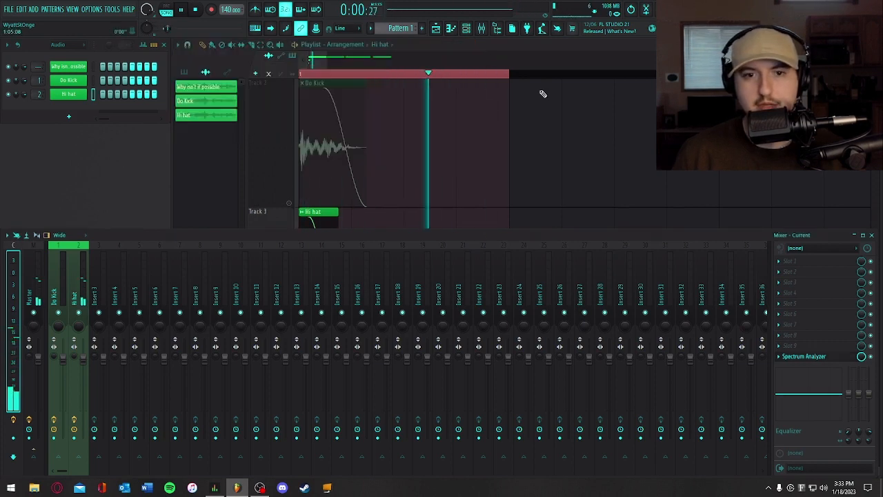
{"action": "left_click", "coordinate": [527, 192]}
{"action": "key", "text": "space"}
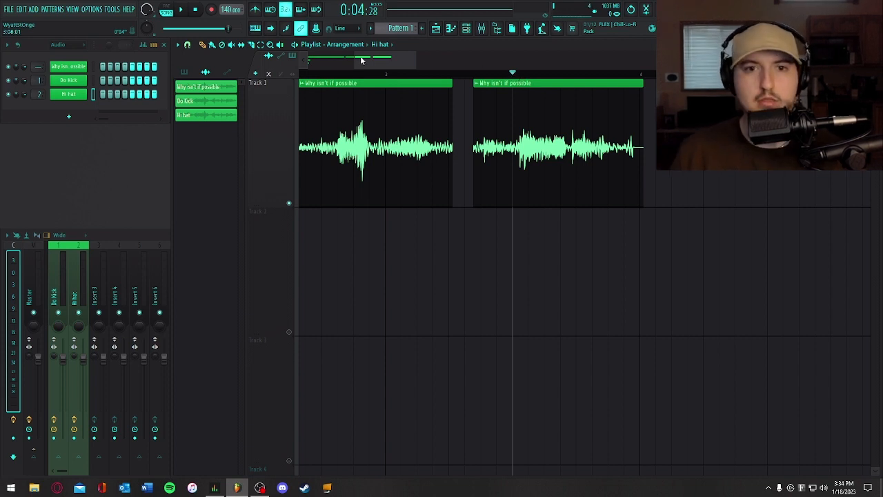
- Slice a short section out of the last Track 1 quote clip, auditioning the cut points through playback
{"action": "left_click_drag", "start_coordinate": [352, 58], "coordinate": [378, 64]}
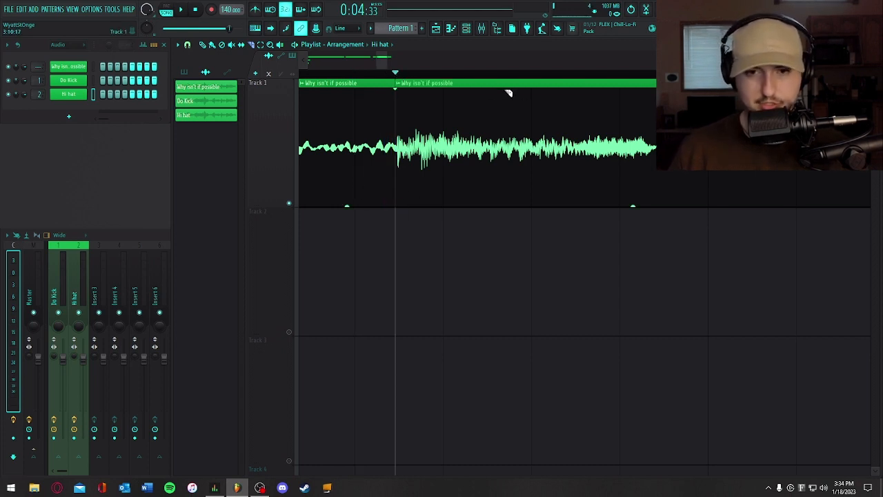
{"action": "key", "text": "space"}
{"action": "key", "text": "space"}
{"action": "key", "text": "space"}
{"action": "key", "text": "space"}
{"action": "key", "text": "space"}
{"action": "key", "text": "space"}
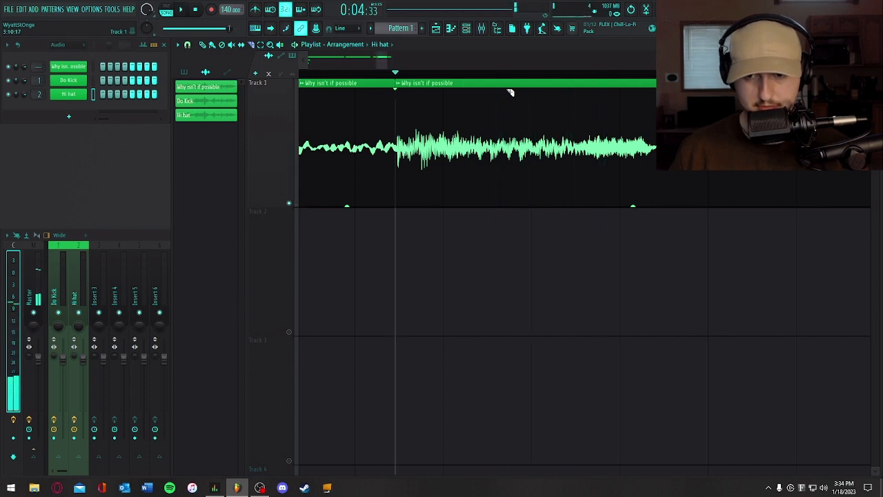
{"action": "key", "text": "space"}
{"action": "key", "text": "space"}
{"action": "key", "text": "space"}
{"action": "key", "text": "space"}
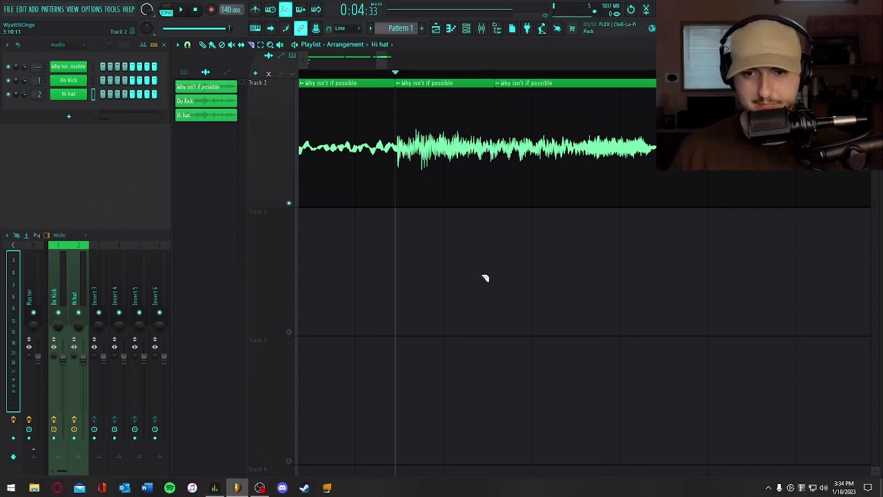
- Move the Hi hat clip down off Track 3 and place the isolated quote slice at the start of Track 3
{"action": "left_click_drag", "start_coordinate": [376, 61], "coordinate": [456, 61]}
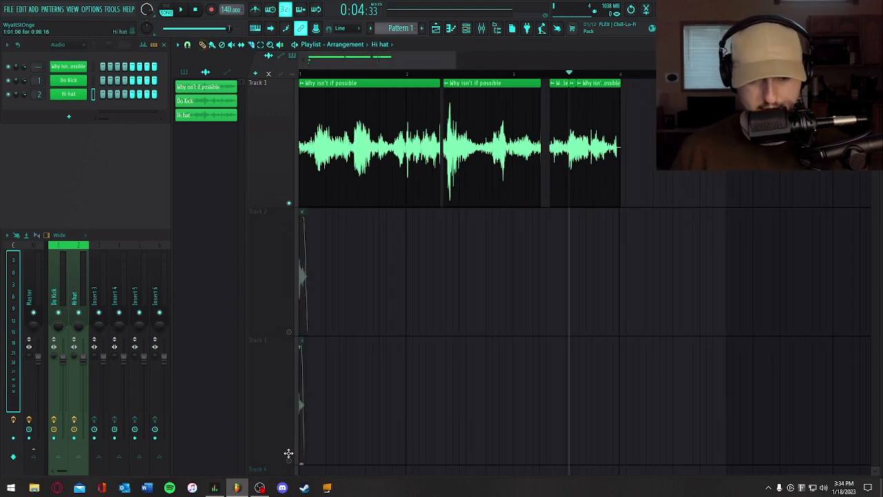
{"action": "left_click_drag", "start_coordinate": [288, 454], "coordinate": [301, 469]}
{"action": "scroll", "coordinate": [398, 228], "scroll_direction": "up", "scroll_amount": 3}
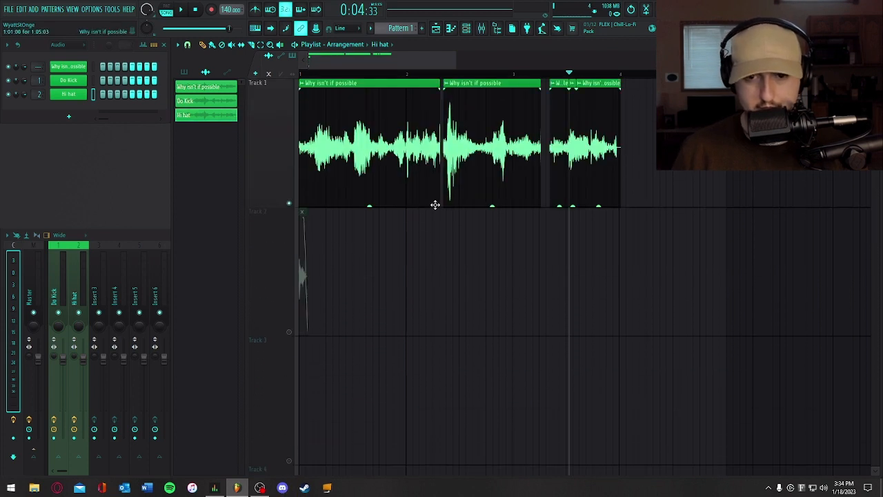
{"action": "left_click_drag", "start_coordinate": [572, 101], "coordinate": [360, 344]}
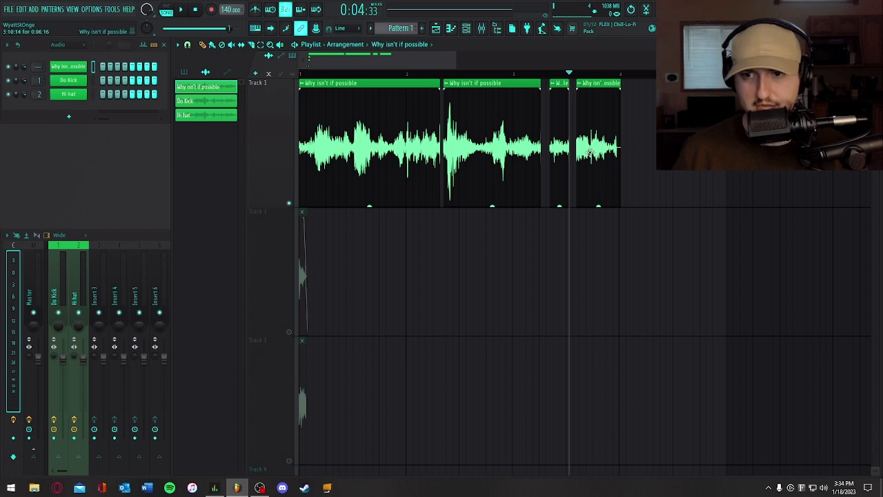
- Cut additional slices from the quote in Track 1, stack them at the start of Tracks 3 to 5, and solo Track 3
{"action": "left_click_drag", "start_coordinate": [309, 60], "coordinate": [447, 81]}
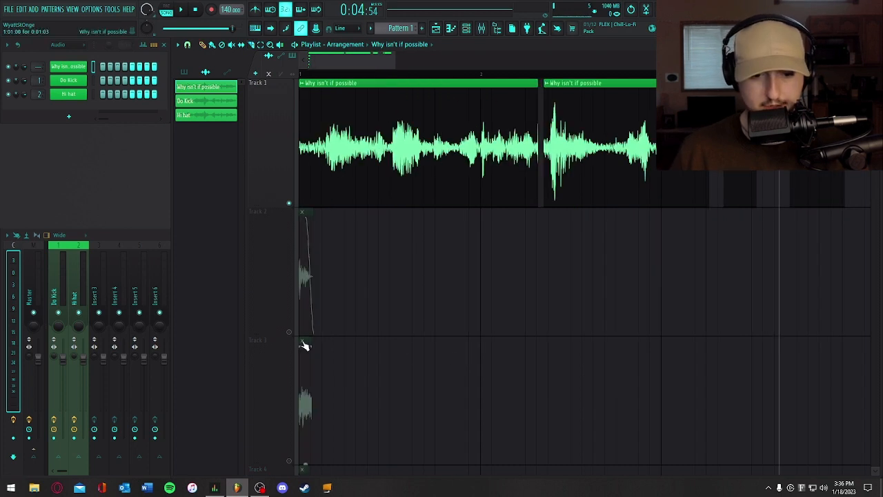
{"action": "scroll", "coordinate": [367, 352], "scroll_direction": "down", "scroll_amount": 2}
{"action": "left_click", "coordinate": [289, 204]}
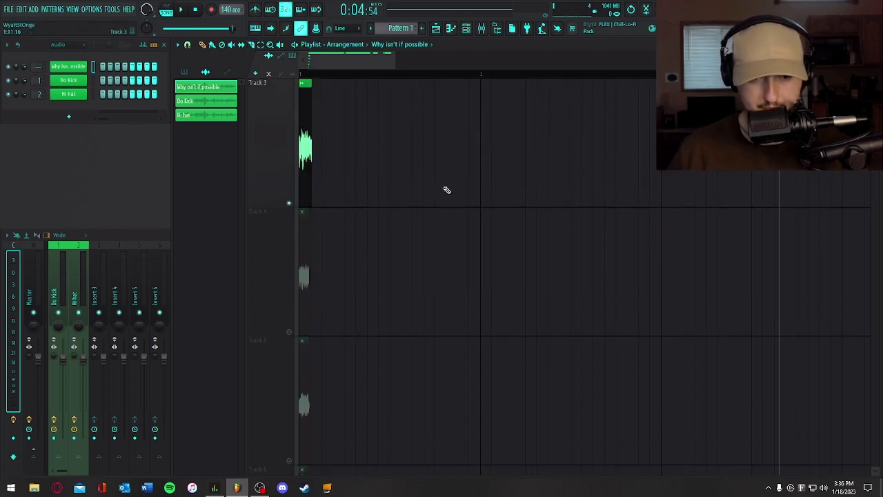
{"action": "scroll", "coordinate": [446, 190], "scroll_direction": "up", "scroll_amount": 2}
{"action": "scroll", "coordinate": [447, 189], "scroll_direction": "down", "scroll_amount": 4}
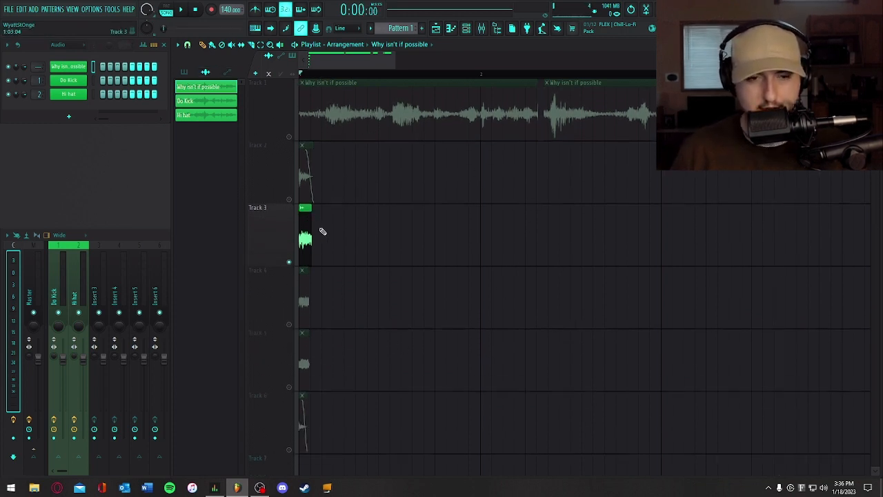
- Select the time range over the three snare layers and export it to the Desktop as a WAV file named Why Not Snare
{"action": "left_click_drag", "start_coordinate": [396, 59], "coordinate": [332, 59]}
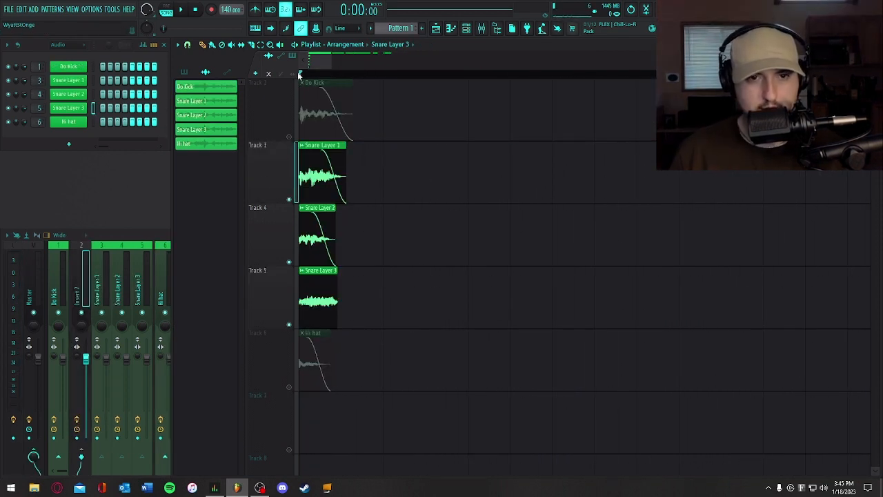
{"action": "left_click_drag", "start_coordinate": [302, 74], "coordinate": [367, 83]}
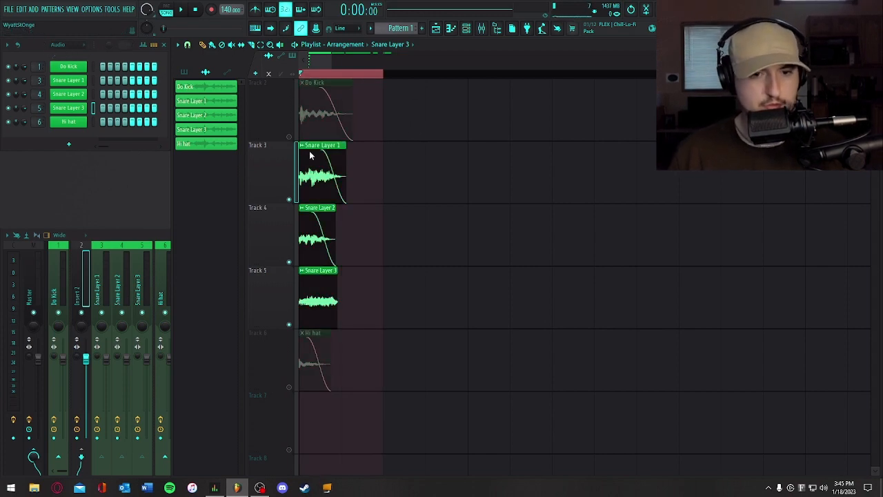
{"action": "key", "text": "ctrl+r"}
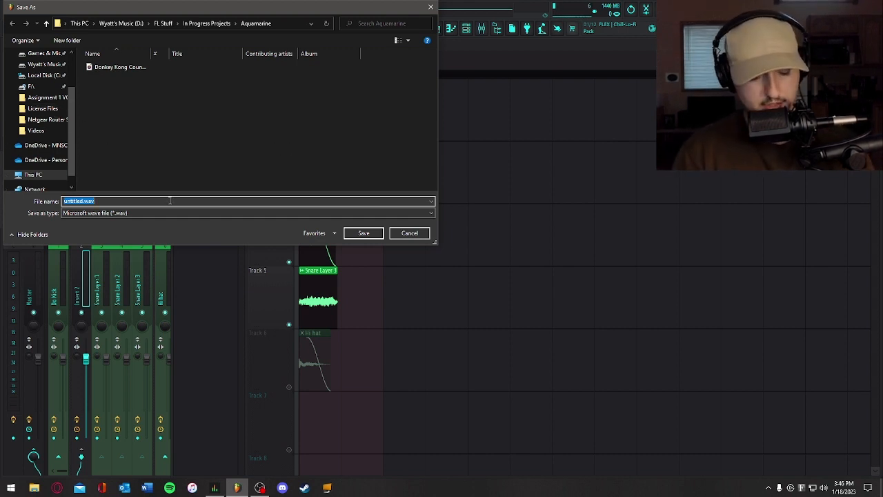
{"action": "type", "text": "Do"}
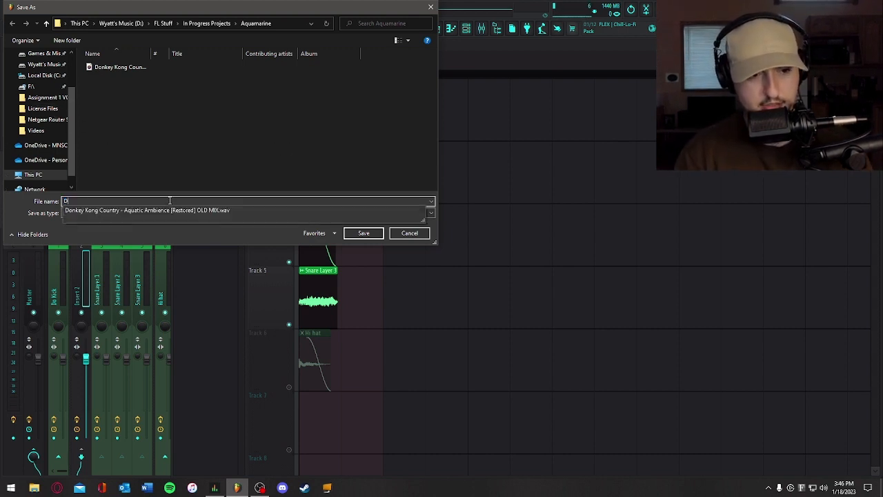
{"action": "key", "text": "BackSpace"}
{"action": "key", "text": "BackSpace"}
{"action": "key", "text": "BackSpace"}
{"action": "key", "text": "BackSpace"}
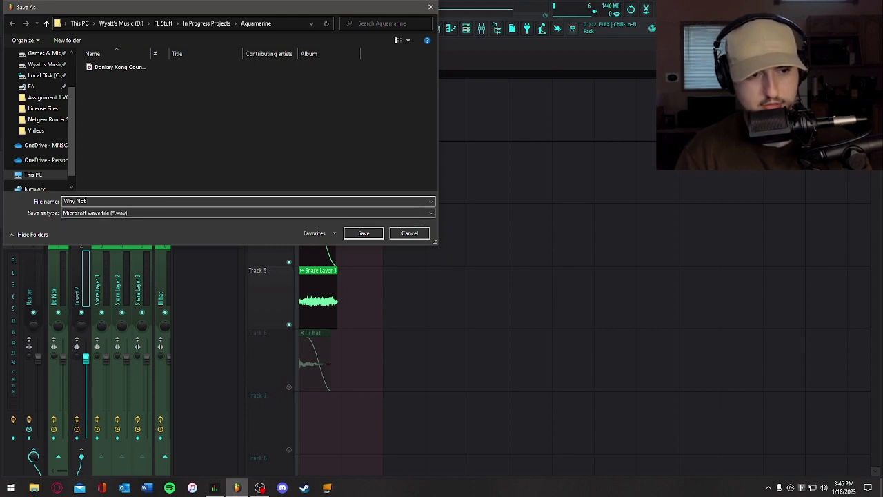
{"action": "type", "text": "Why Not Snare"}
{"action": "scroll", "coordinate": [41, 86], "scroll_direction": "up", "scroll_amount": 2}
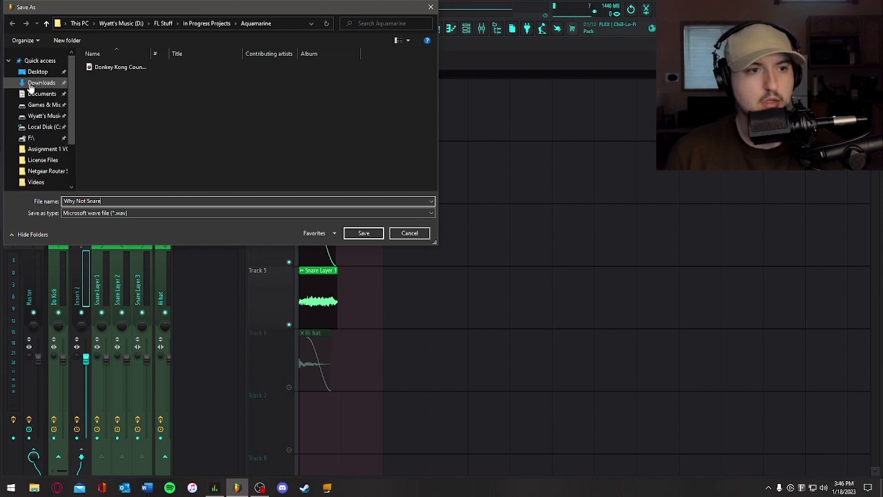
{"action": "left_click", "coordinate": [41, 74]}
{"action": "left_click", "coordinate": [364, 233]}
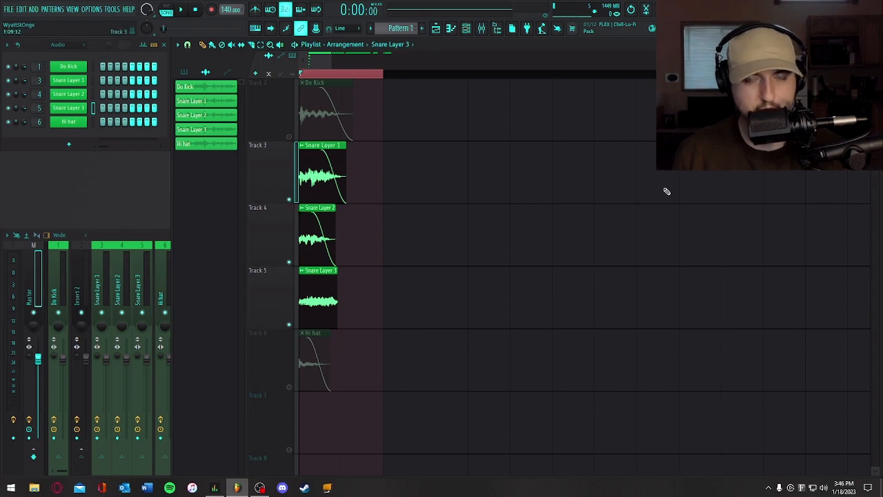
- Import Why Not Snare.wav from the desktop into Track 7, solo that track, and play it back
{"action": "left_click", "coordinate": [852, 6]}
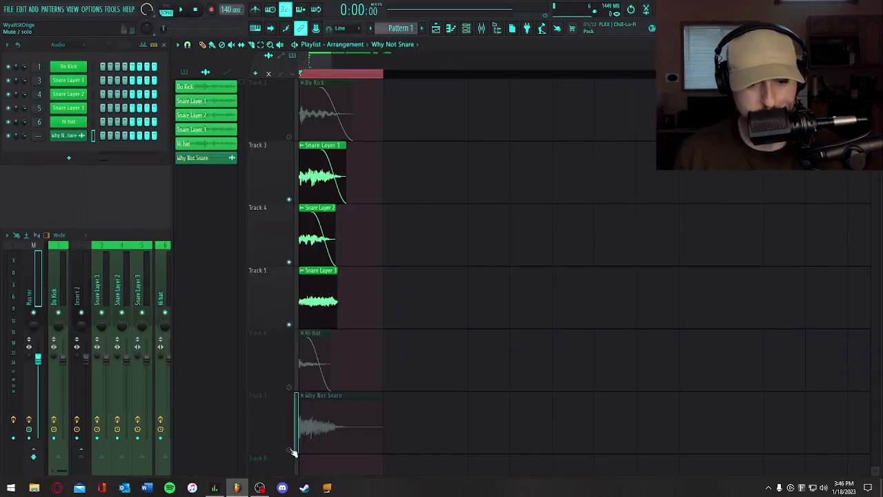
{"action": "right_click", "coordinate": [289, 450]}
{"action": "key", "text": "space"}
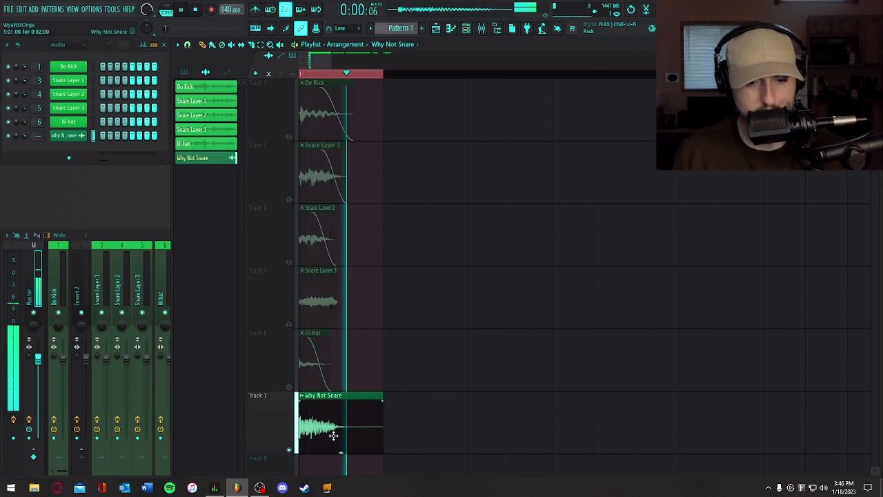
{"action": "key", "text": "space"}
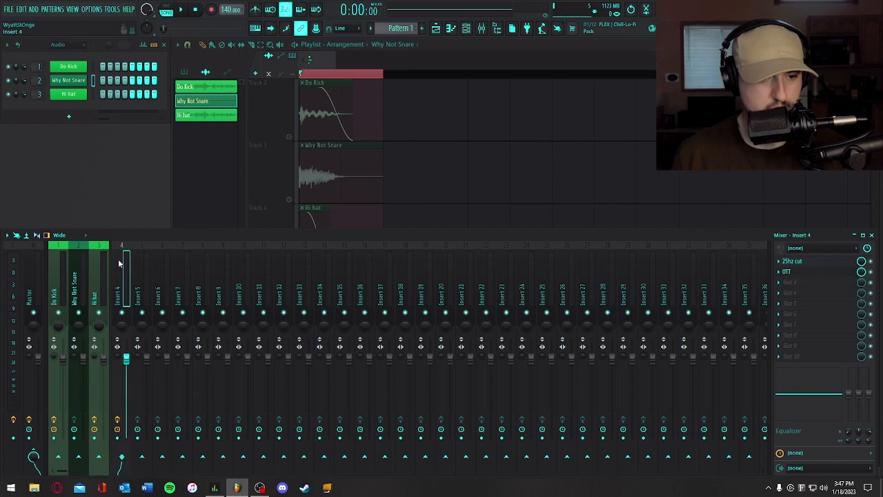
- Solo and play the Do Kick, Why Not Snare, and Hi hat tracks one after another
{"action": "right_click", "coordinate": [618, 150]}
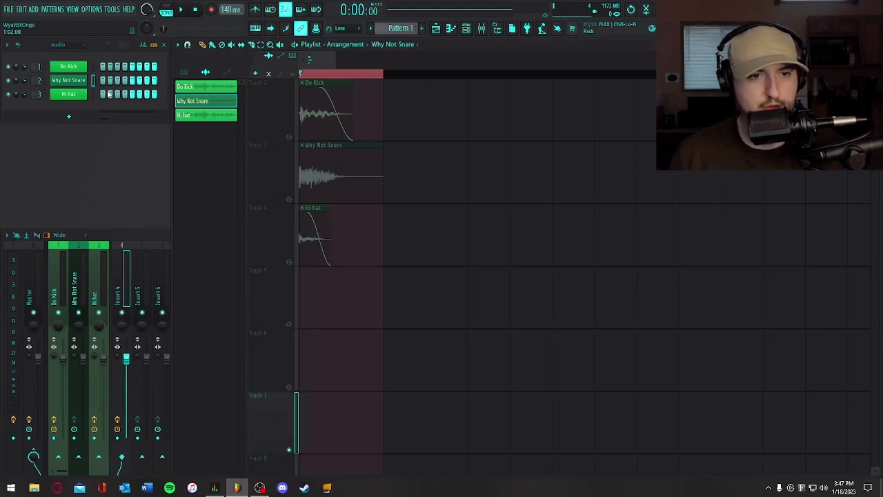
{"action": "scroll", "coordinate": [317, 211], "scroll_direction": "up", "scroll_amount": 1}
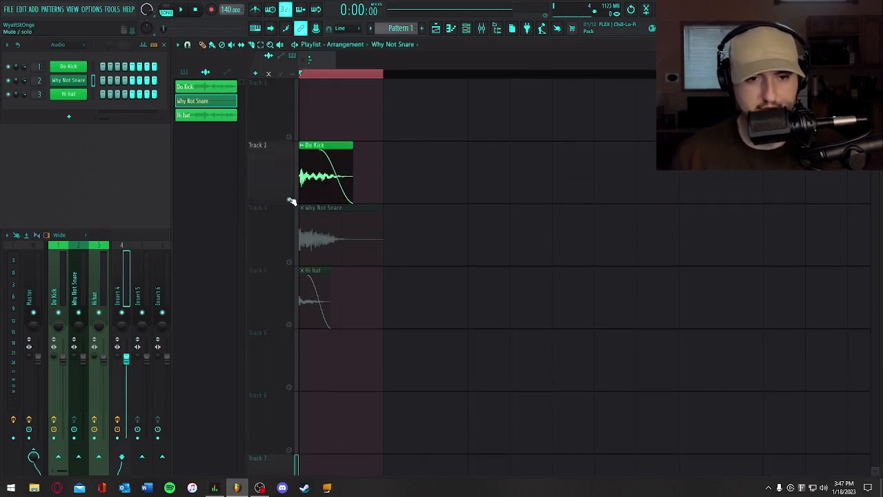
{"action": "key", "text": "space"}
{"action": "key", "text": "space"}
{"action": "key", "text": "space"}
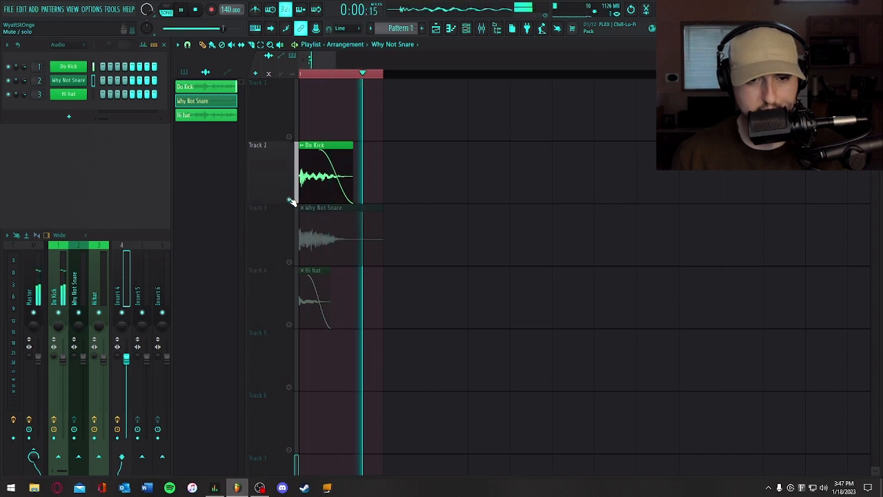
{"action": "key", "text": "space"}
{"action": "right_click", "coordinate": [290, 262]}
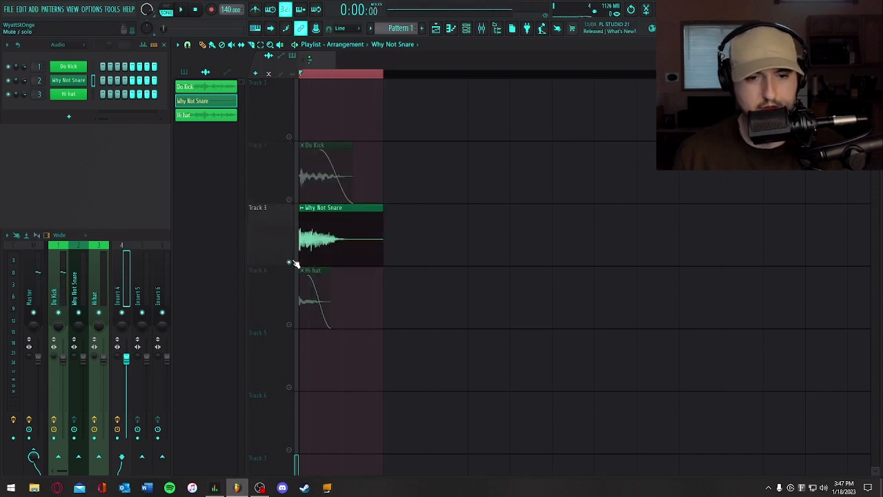
{"action": "key", "text": "space"}
{"action": "key", "text": "space"}
{"action": "right_click", "coordinate": [290, 325]}
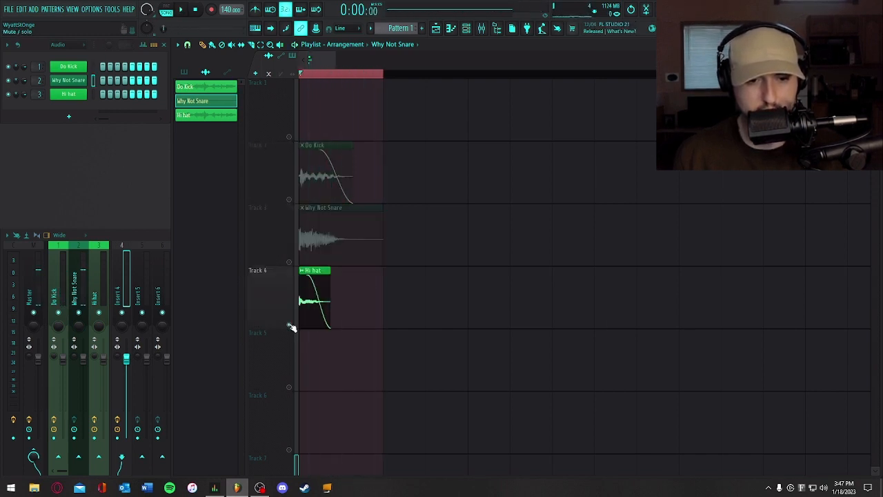
{"action": "key", "text": "space"}
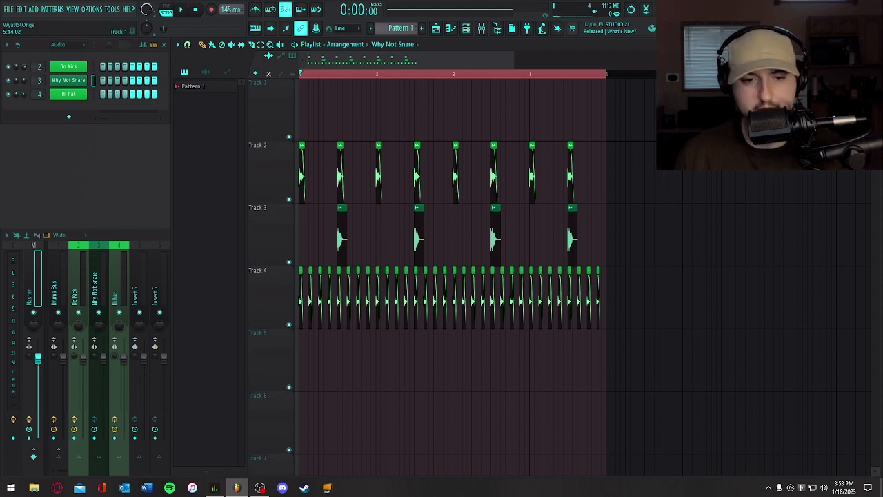
- Play the four-bar drum loop of kick, snare, and hi-hat, and stop it
{"action": "key", "text": "space"}
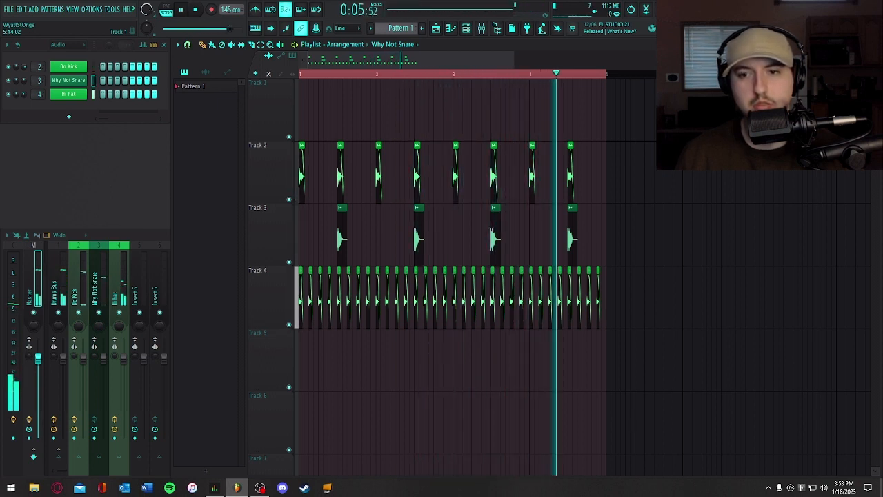
{"action": "key", "text": "space"}
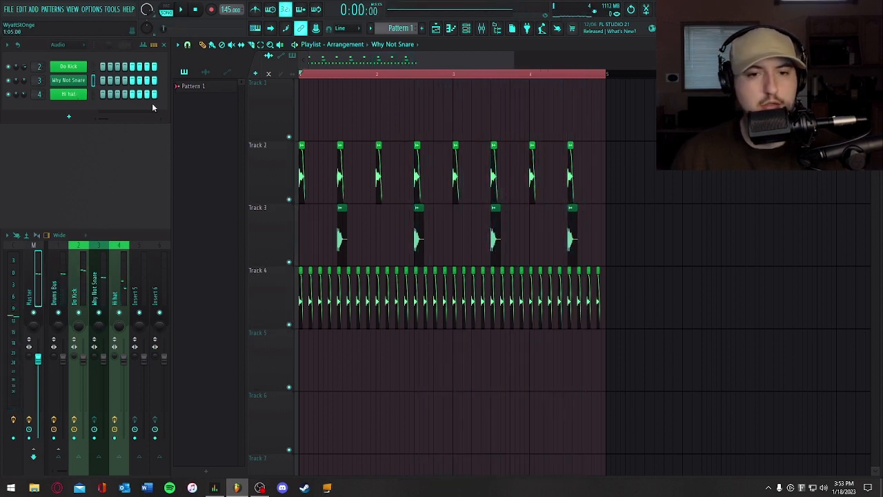
- Add a Serum instrument channel and move its window clear of the channel rack
{"action": "left_click", "coordinate": [70, 118]}
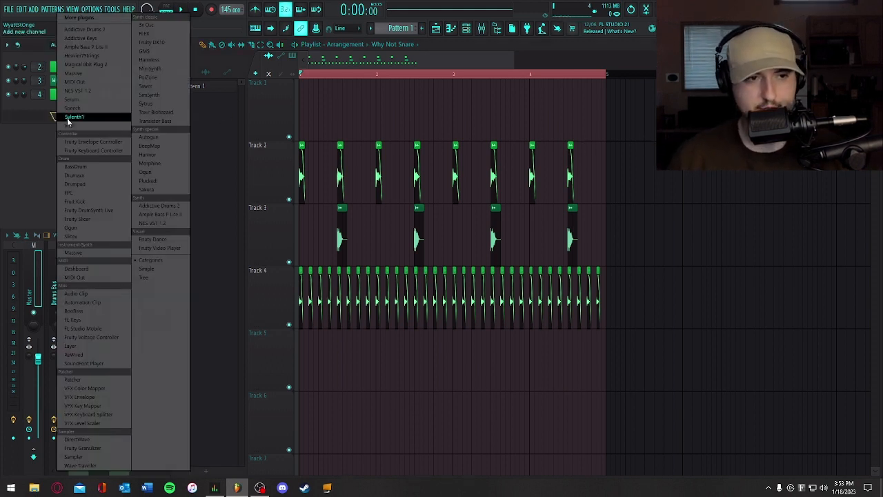
{"action": "left_click", "coordinate": [72, 100]}
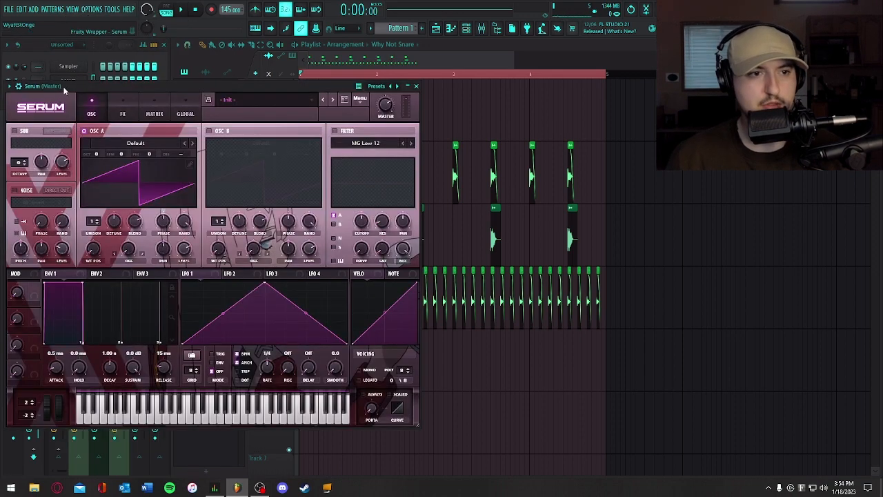
{"action": "left_click_drag", "start_coordinate": [60, 86], "coordinate": [225, 44]}
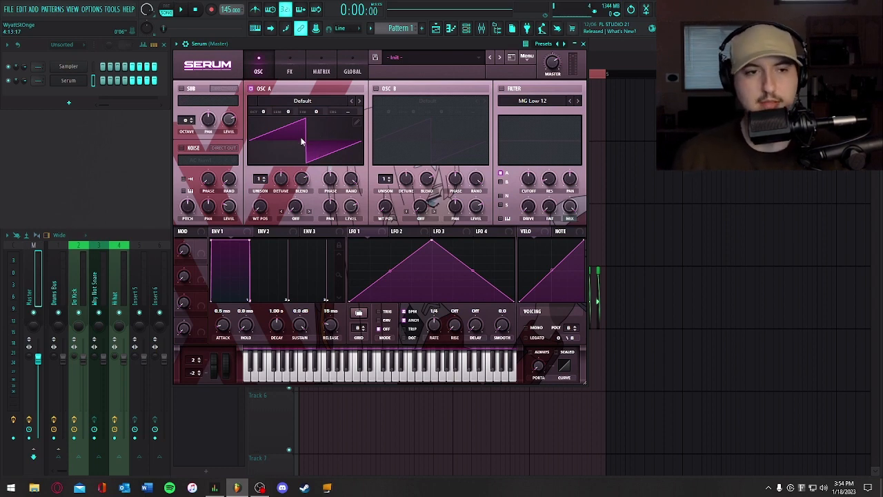
- Delete the Sampler channel and open the wavetable editor for Serum's oscillator A
{"action": "right_click", "coordinate": [68, 66]}
{"action": "left_click", "coordinate": [104, 172]}
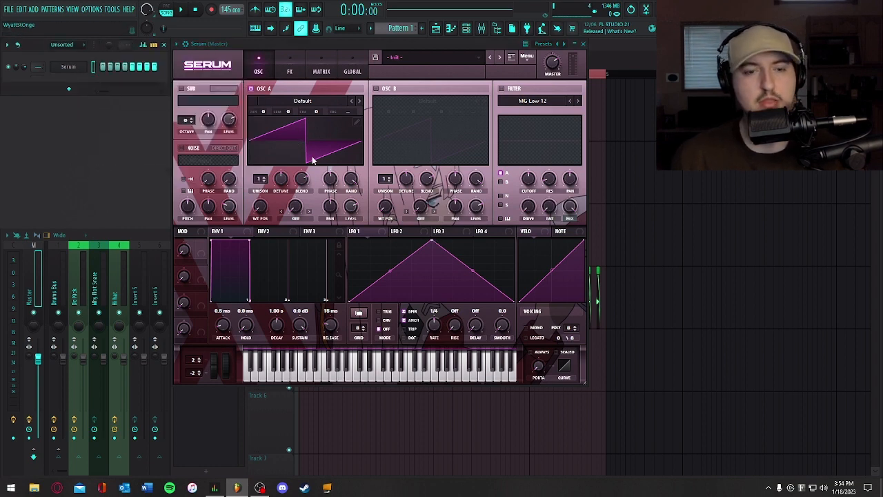
{"action": "left_click", "coordinate": [356, 123]}
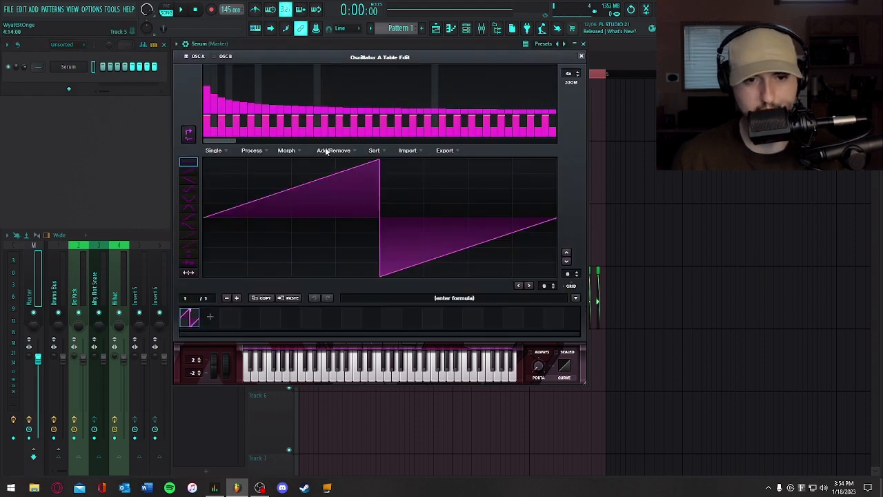
- Import Why isn't if possible.wav from the desktop as fixed-frame-size audio, letting Serum guess the frame size from pitch
{"action": "left_click", "coordinate": [348, 151]}
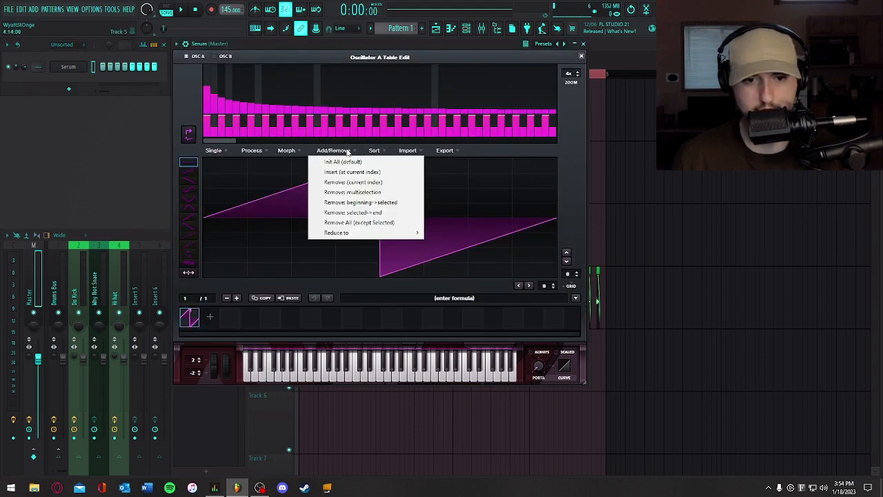
{"action": "left_click", "coordinate": [413, 151]}
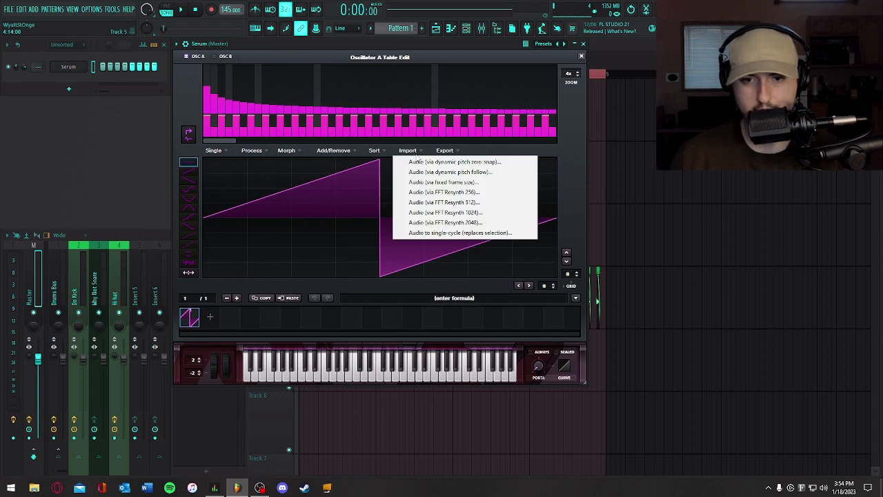
{"action": "left_click", "coordinate": [442, 181]}
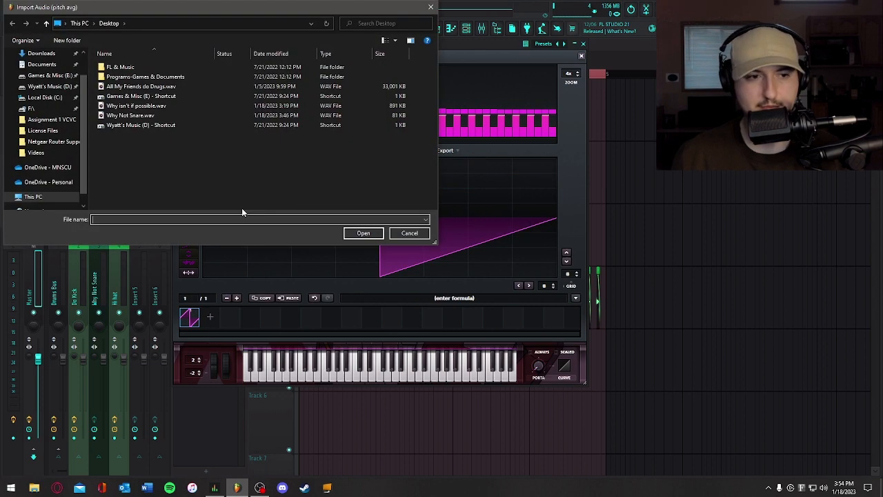
{"action": "left_click", "coordinate": [121, 107]}
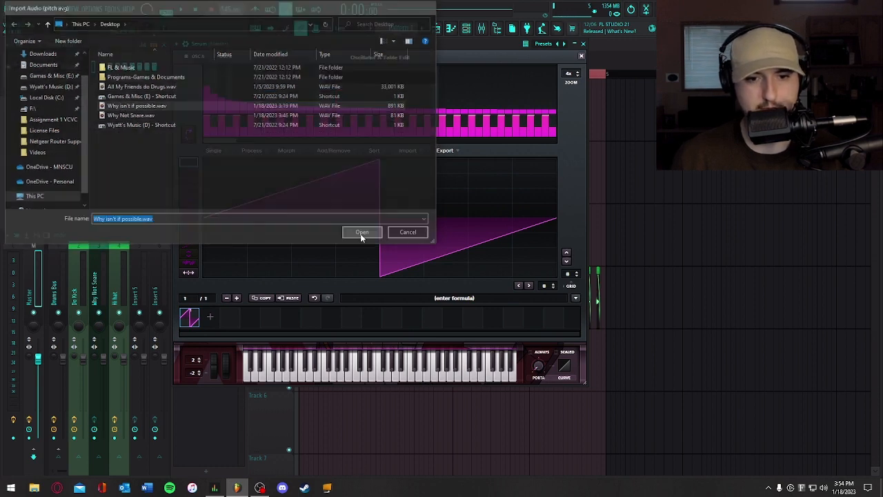
{"action": "left_click", "coordinate": [362, 233]}
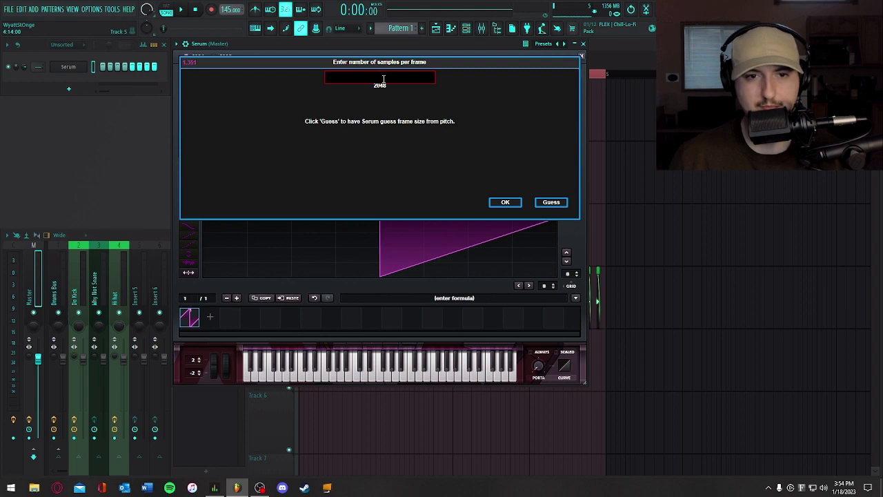
{"action": "left_click", "coordinate": [556, 202]}
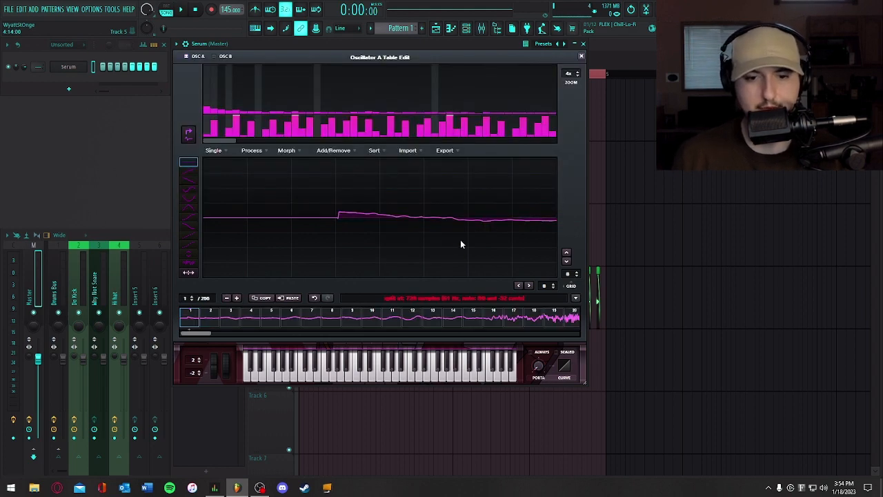
- Select frames 55 to 65 of the imported wavetable and remove all the others
{"action": "left_click_drag", "start_coordinate": [224, 333], "coordinate": [280, 329]}
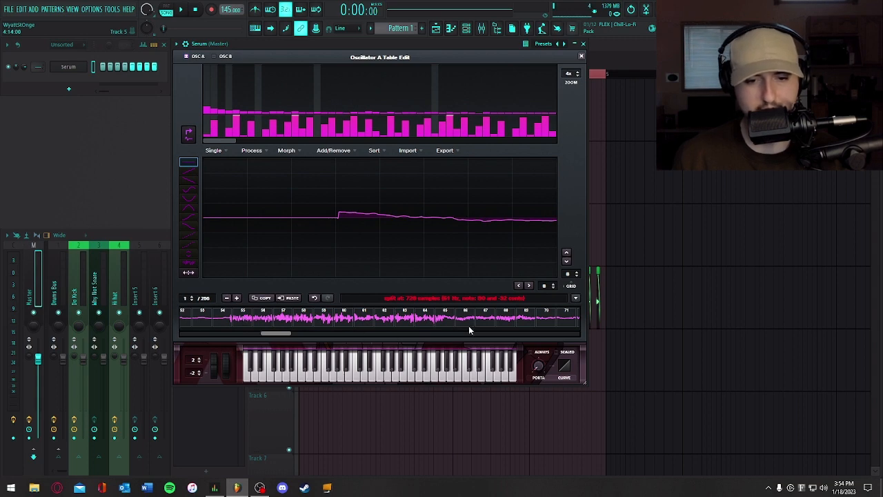
{"action": "left_click", "coordinate": [241, 319]}
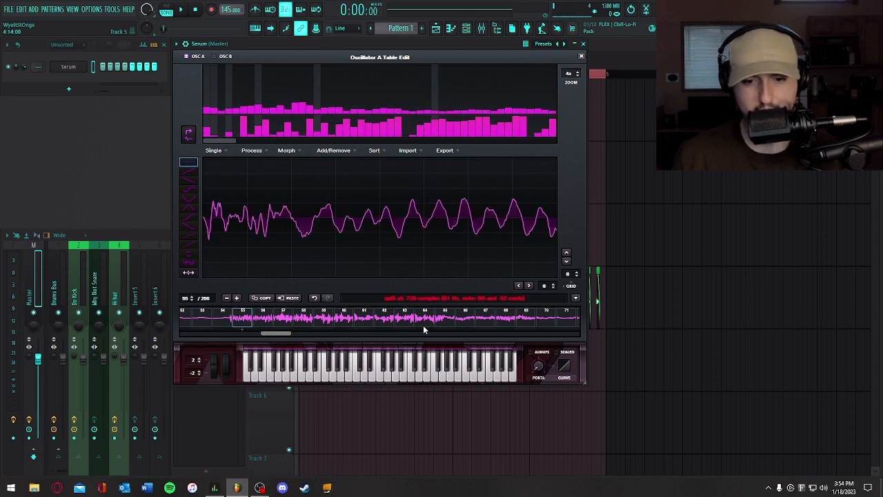
{"action": "left_click", "coordinate": [334, 150]}
{"action": "left_click", "coordinate": [357, 223]}
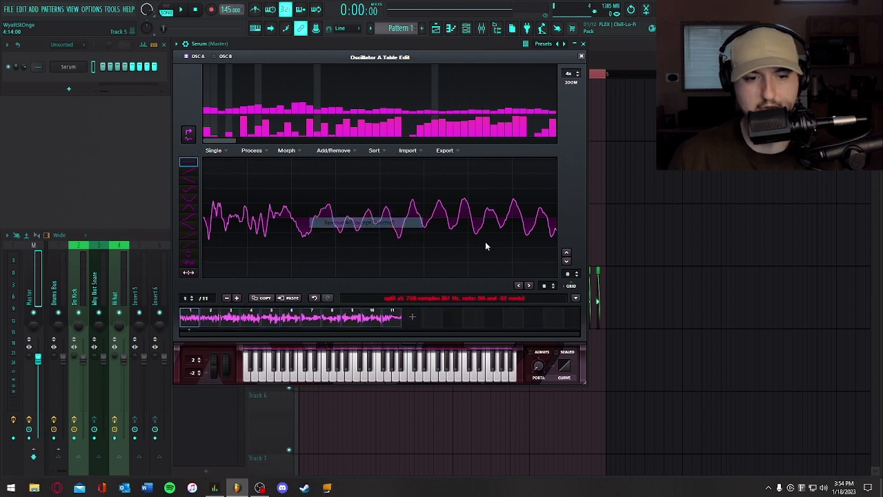
- Normalize each wavetable frame separately, before and after removing the fundamental (HPF)
{"action": "left_click", "coordinate": [251, 151]}
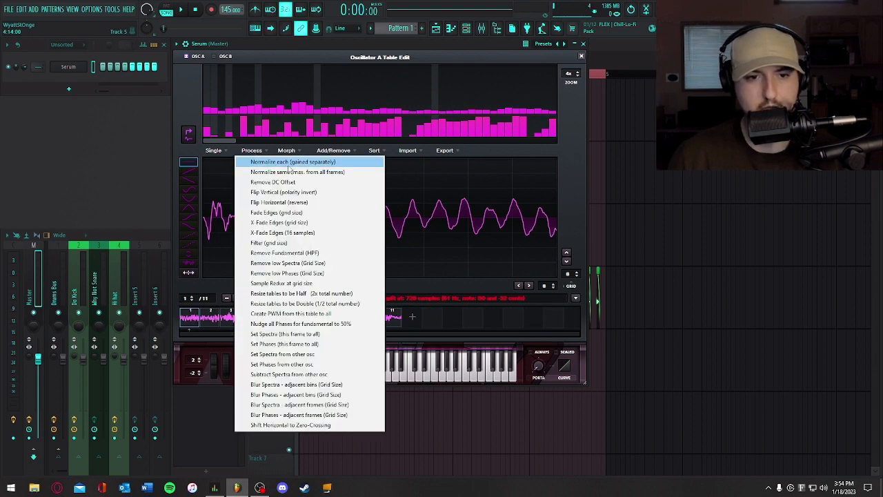
{"action": "left_click", "coordinate": [290, 163]}
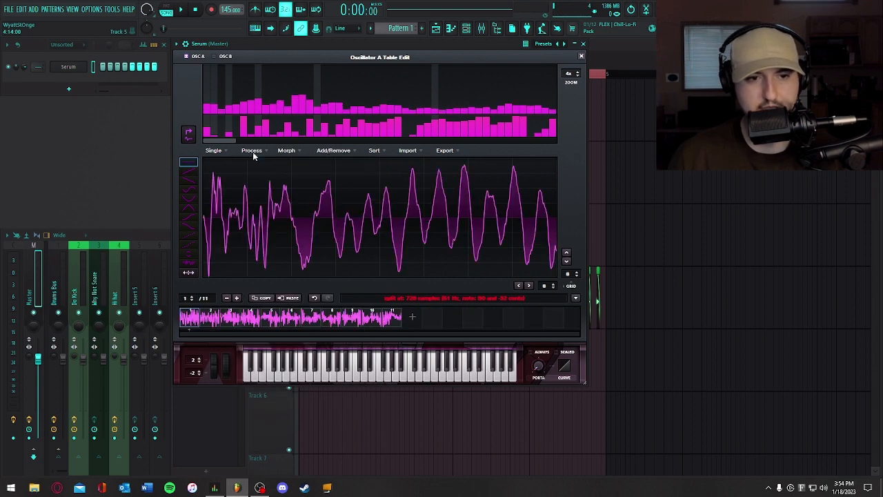
{"action": "left_click", "coordinate": [253, 150]}
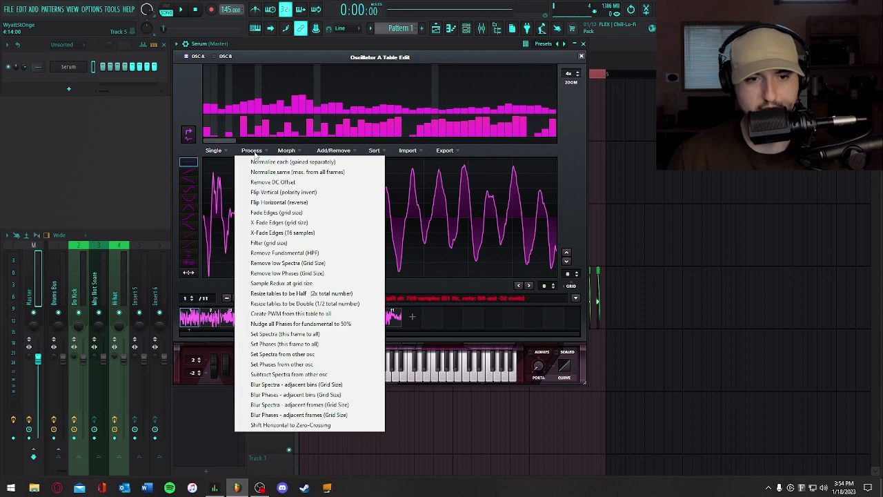
{"action": "left_click", "coordinate": [284, 253]}
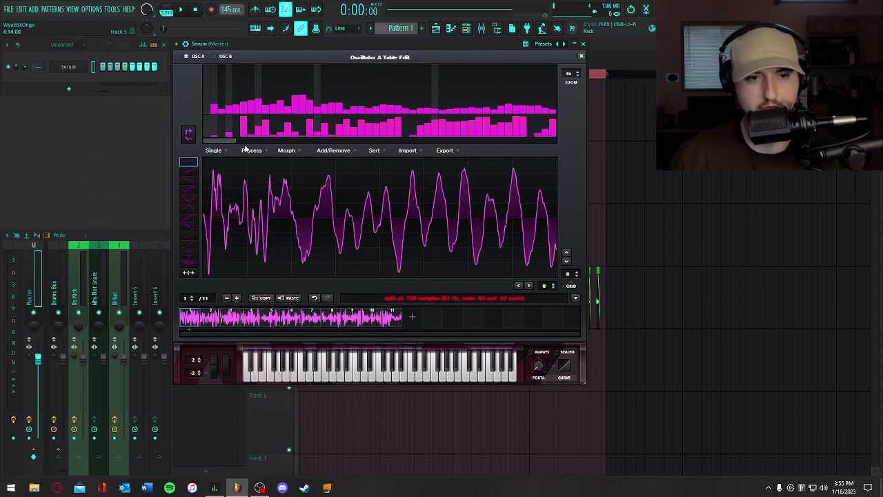
{"action": "left_click", "coordinate": [249, 150]}
{"action": "left_click", "coordinate": [273, 162]}
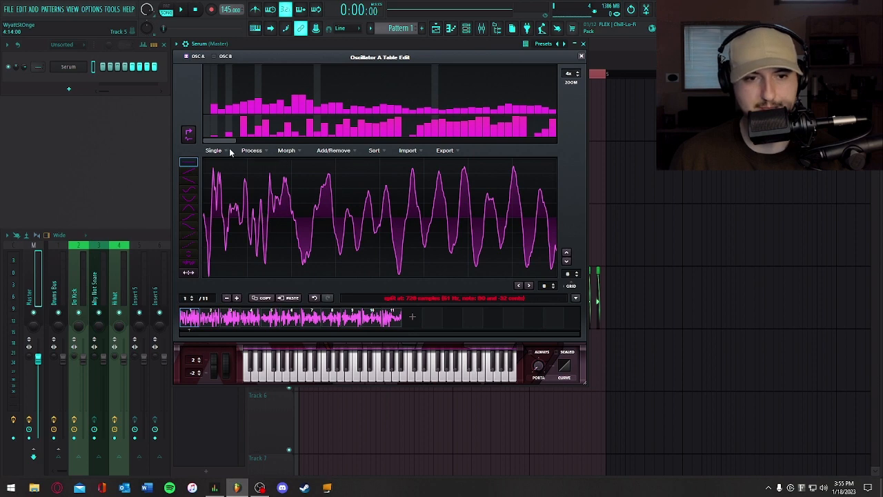
- Apply the Morph - Spectral (zero fund phase) option to the wavetable and close the wavetable editor
{"action": "left_click", "coordinate": [287, 151]}
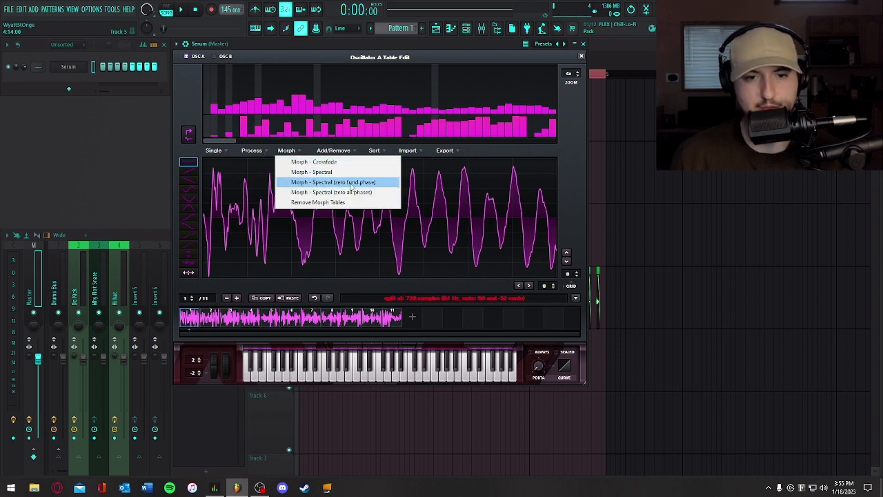
{"action": "left_click", "coordinate": [377, 183]}
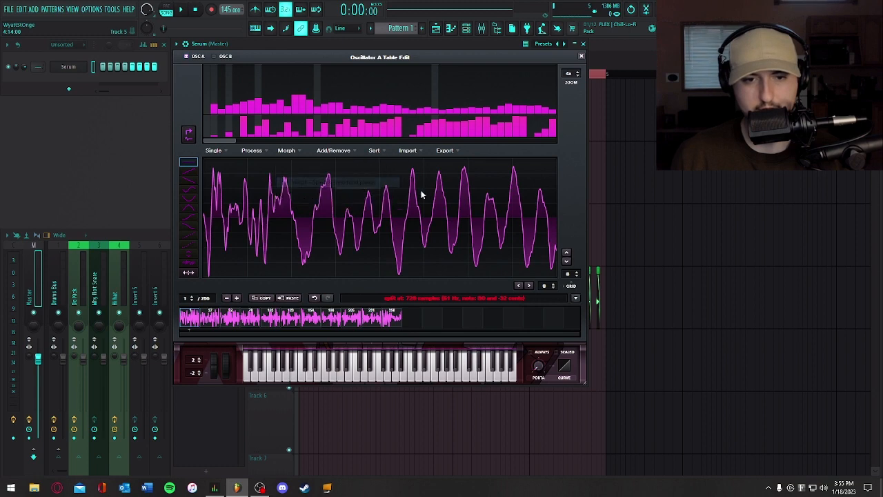
{"action": "left_click", "coordinate": [582, 57]}
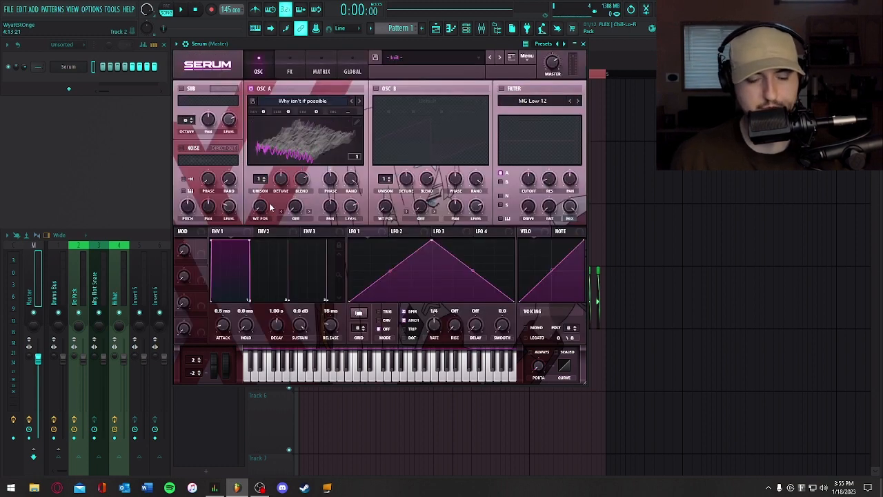
- Set oscillator A's octave to -2 and adjust its wavetable position
{"action": "left_click_drag", "start_coordinate": [262, 111], "coordinate": [268, 143]}
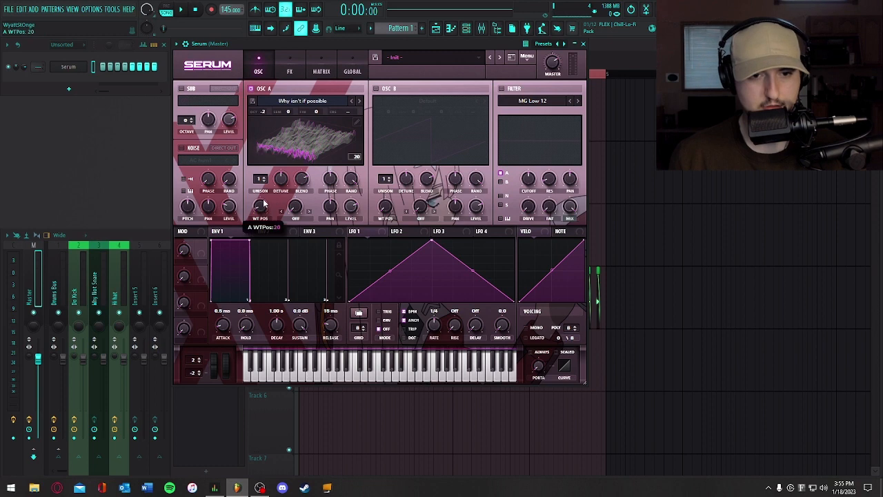
{"action": "left_click_drag", "start_coordinate": [267, 211], "coordinate": [248, 222]}
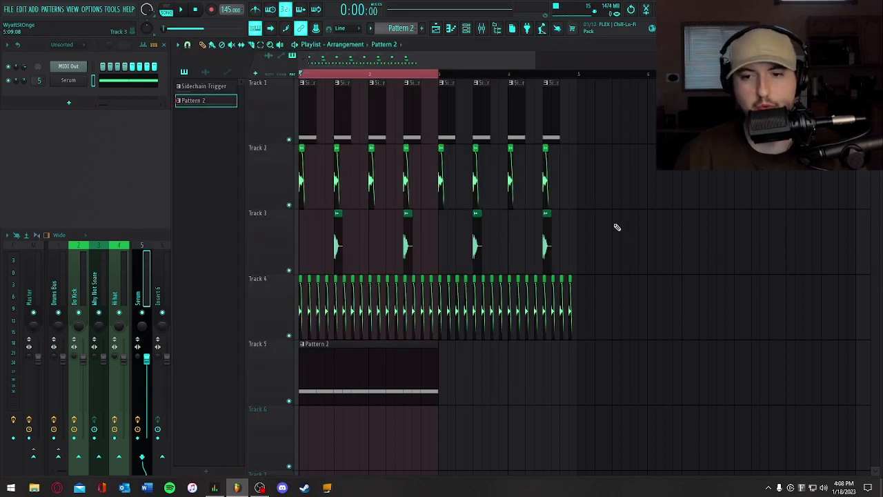
- Play the looped section of the drums with the Serum bass pattern, and stop it
{"action": "key", "text": "space"}
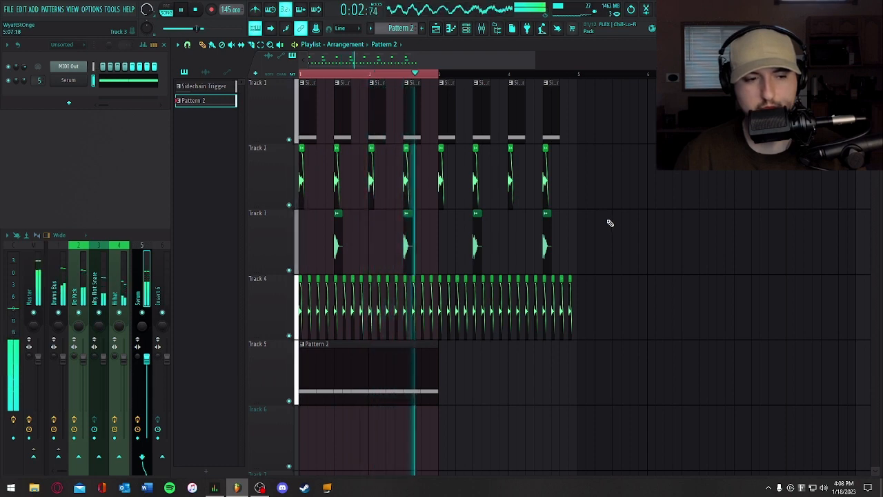
{"action": "key", "text": "space"}
- Dock the Insert 124 mixer track to the right, beside Bass Sidechain Send
{"action": "left_click", "coordinate": [154, 260]}
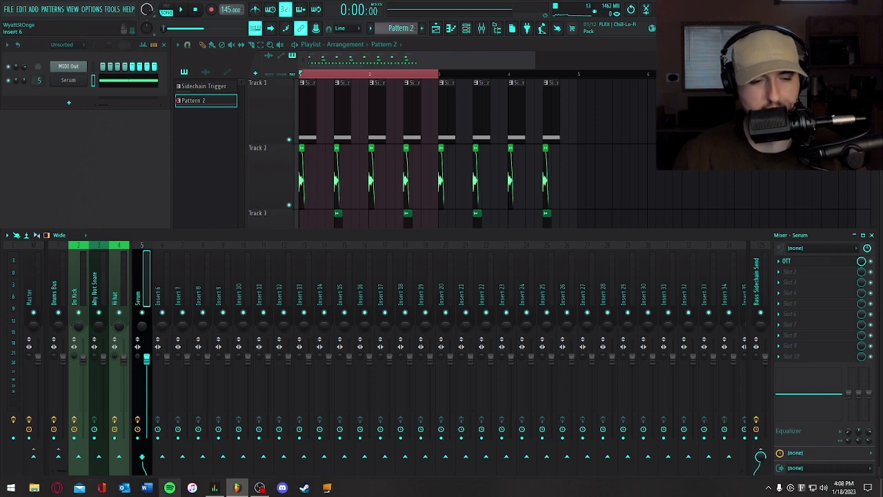
{"action": "scroll", "coordinate": [64, 475], "scroll_direction": "up", "scroll_amount": 2}
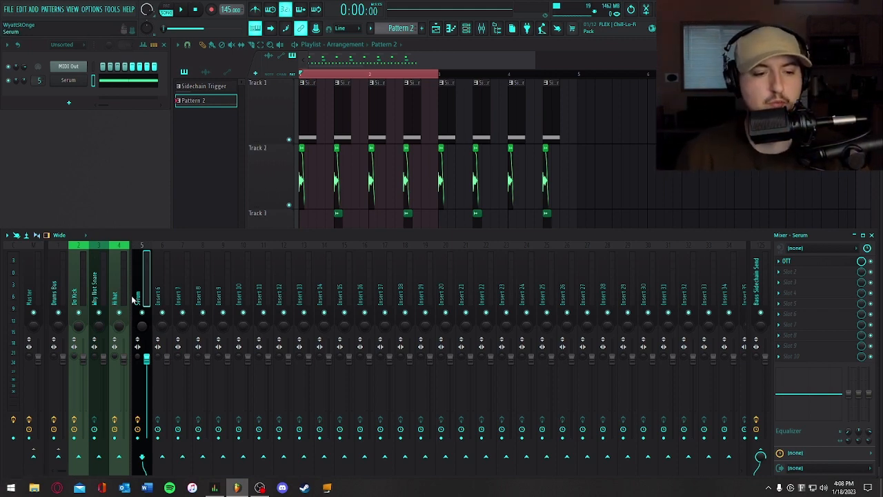
{"action": "left_click_drag", "start_coordinate": [63, 474], "coordinate": [776, 473]}
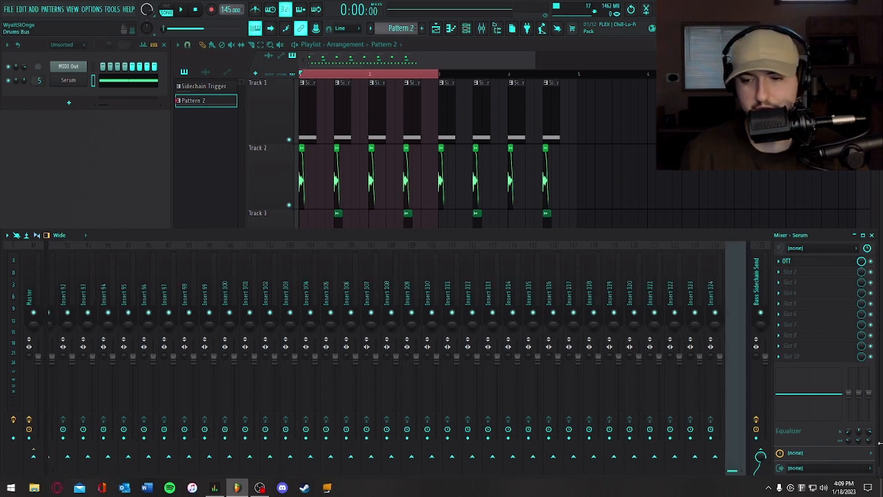
{"action": "right_click", "coordinate": [738, 281]}
{"action": "mouse_move", "coordinate": [766, 431]}
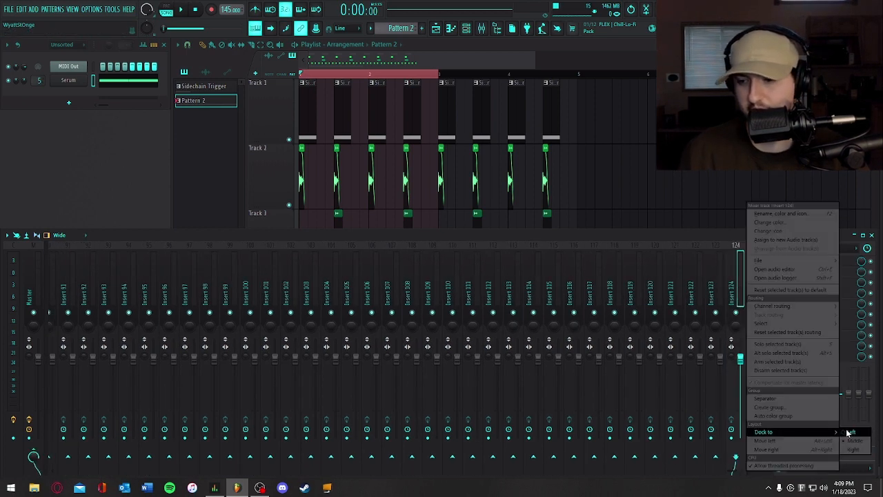
{"action": "left_click", "coordinate": [853, 449]}
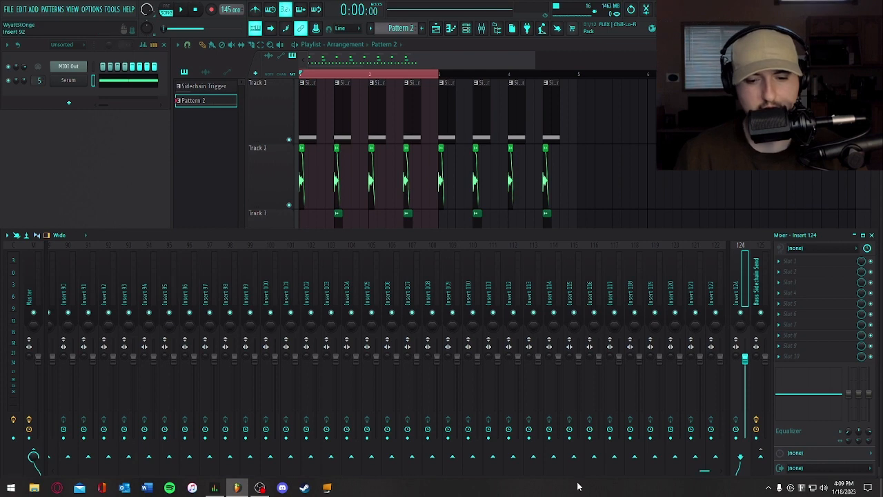
{"action": "left_click_drag", "start_coordinate": [707, 473], "coordinate": [35, 462]}
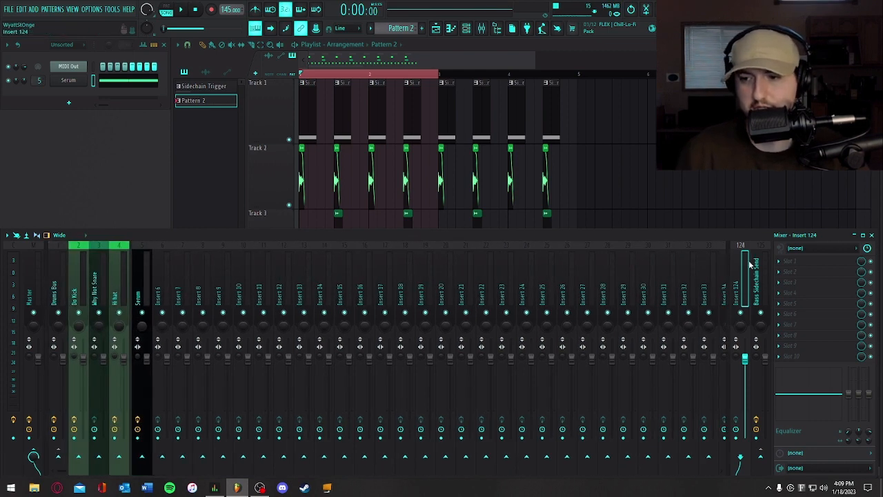
- Rename the Insert 124 mixer track as Bass Rvb Send
{"action": "right_click", "coordinate": [751, 261]}
{"action": "left_click", "coordinate": [787, 214]}
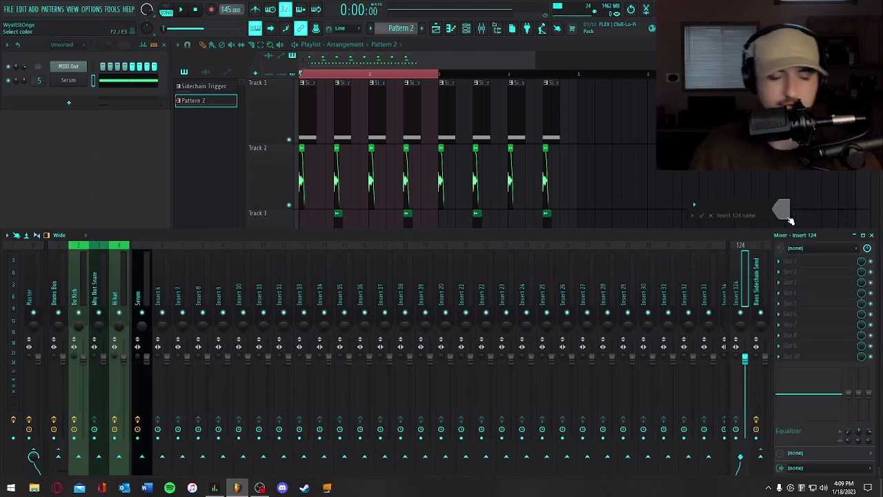
{"action": "type", "text": "Ba"}
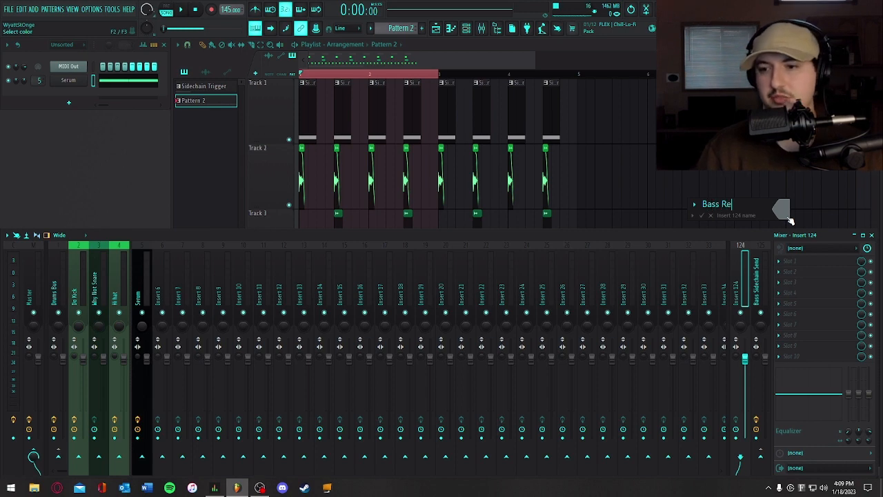
{"action": "type", "text": "ss Re"}
{"action": "key", "text": "BackSpace"}
{"action": "type", "text": "vb"}
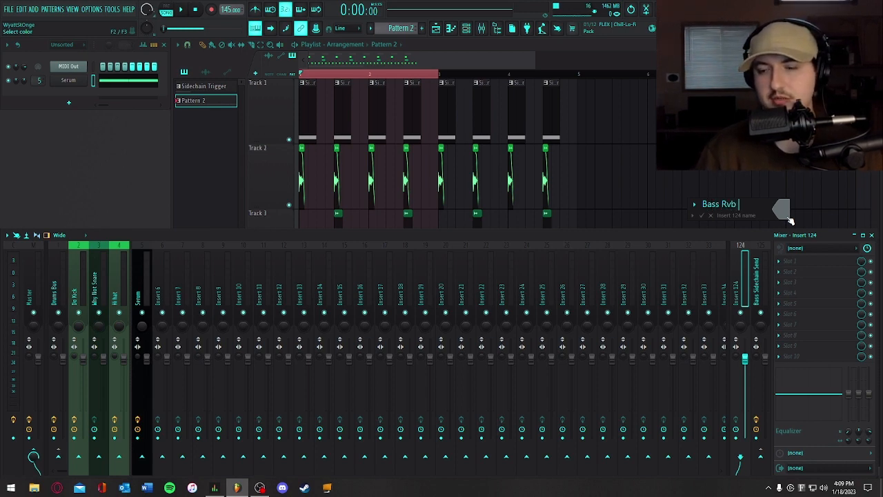
{"action": "type", "text": " Send"}
{"action": "key", "text": "Return"}
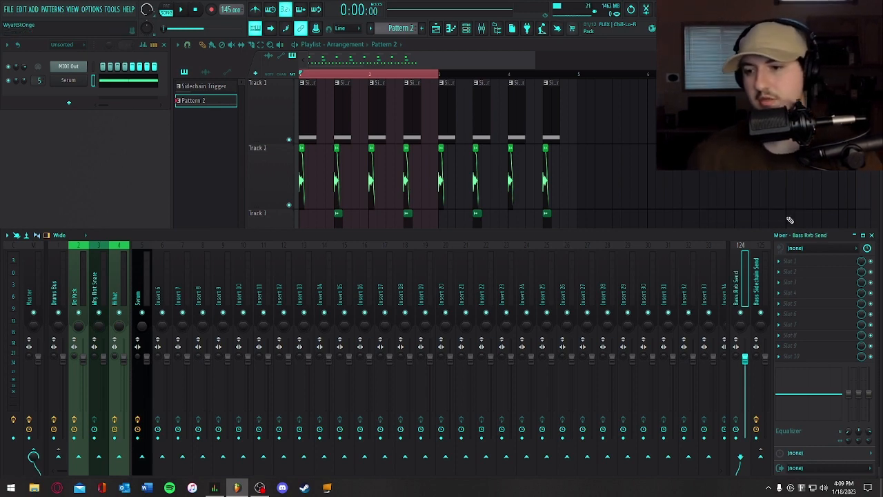
- Add Fruity Peak Controller to the first effect slot of the Bass Rvb Send track
{"action": "left_click", "coordinate": [793, 261]}
{"action": "mouse_move", "coordinate": [790, 271]}
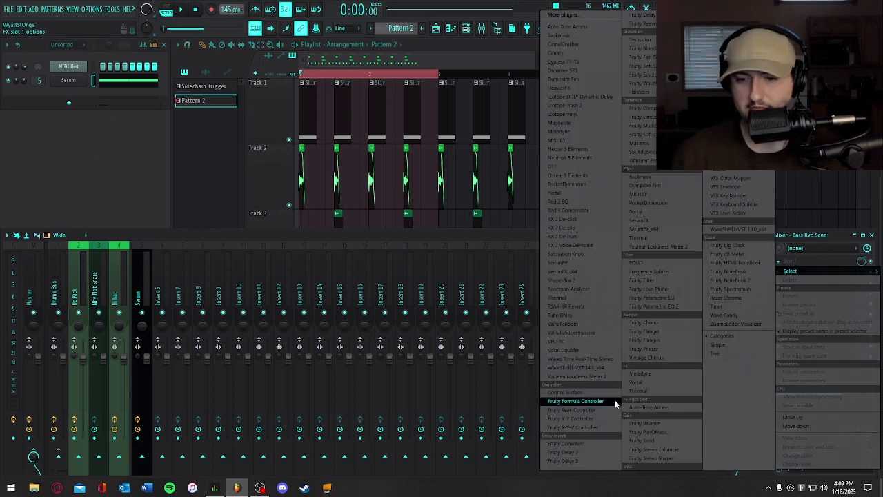
{"action": "left_click", "coordinate": [598, 412]}
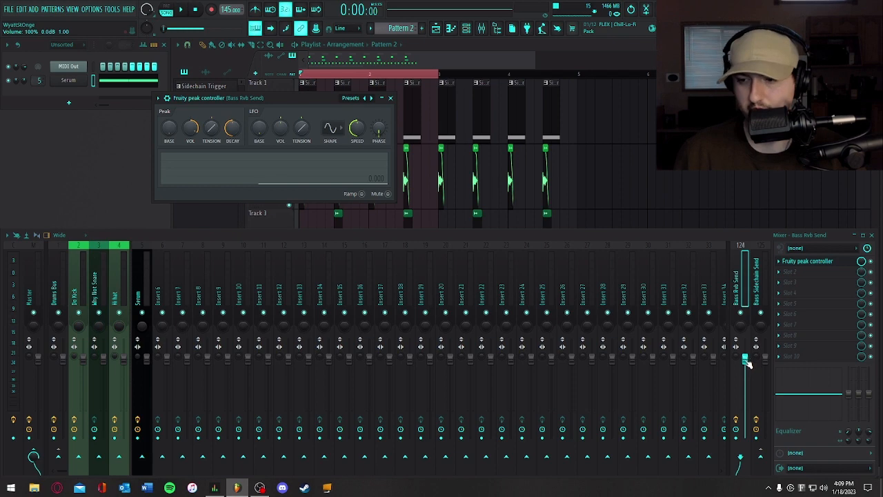
- Link the volume of the Bass Rvb Send track to the internal controller Peak ctrl - Peak
{"action": "right_click", "coordinate": [745, 360]}
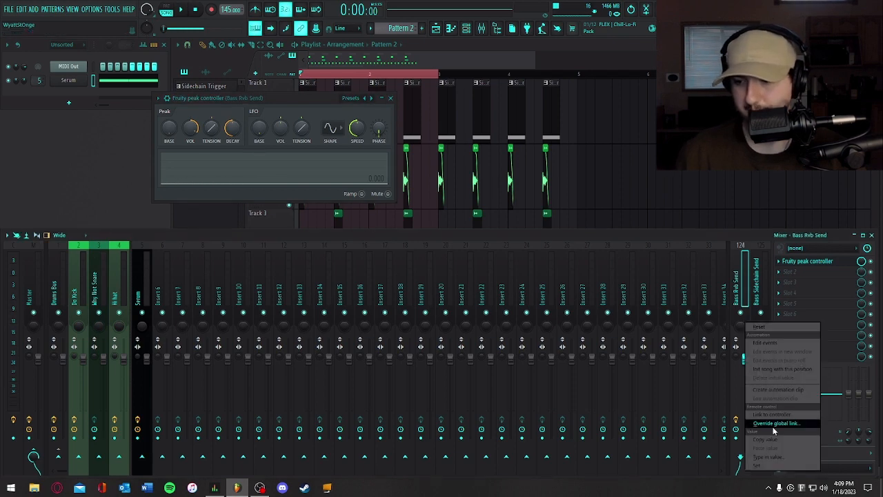
{"action": "left_click", "coordinate": [765, 414]}
{"action": "left_click", "coordinate": [407, 229]}
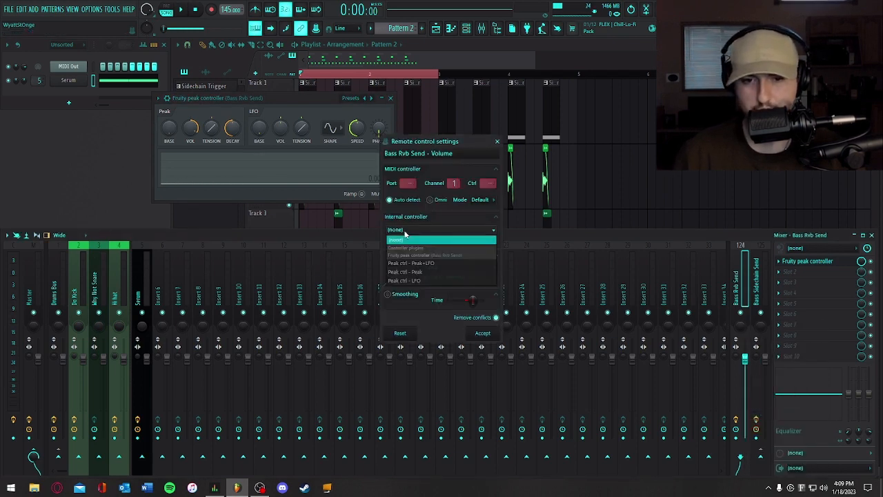
{"action": "left_click", "coordinate": [423, 273]}
{"action": "left_click", "coordinate": [482, 334]}
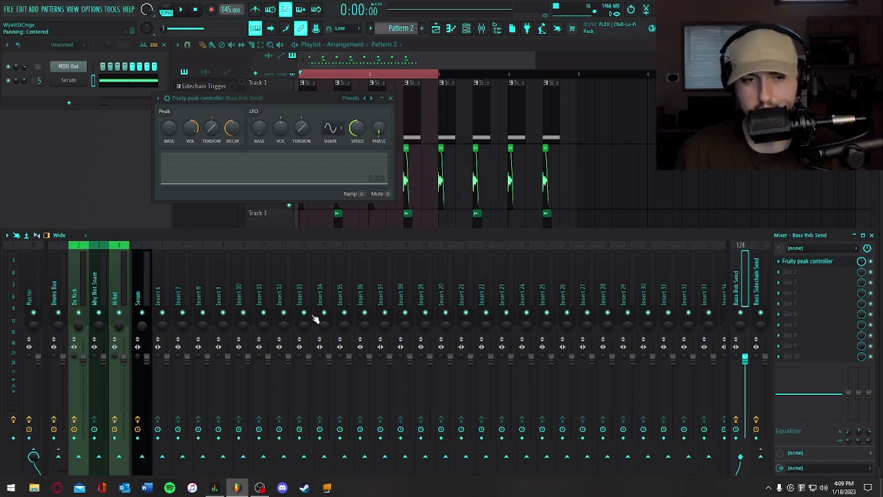
- Set the peak controller's volume to -200%, adjust its base, tension and decay, and audition the loop
{"action": "left_click_drag", "start_coordinate": [191, 129], "coordinate": [170, 113]}
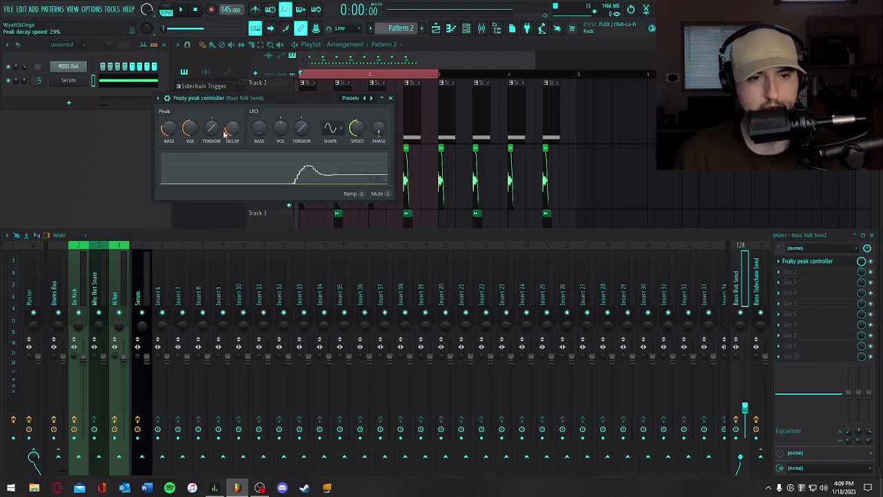
{"action": "key", "text": "space"}
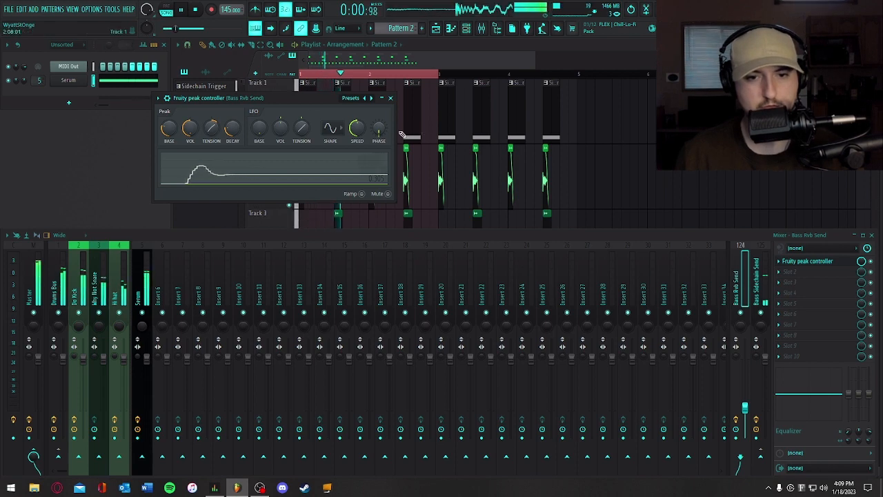
{"action": "key", "text": "space"}
{"action": "left_click", "coordinate": [390, 98]}
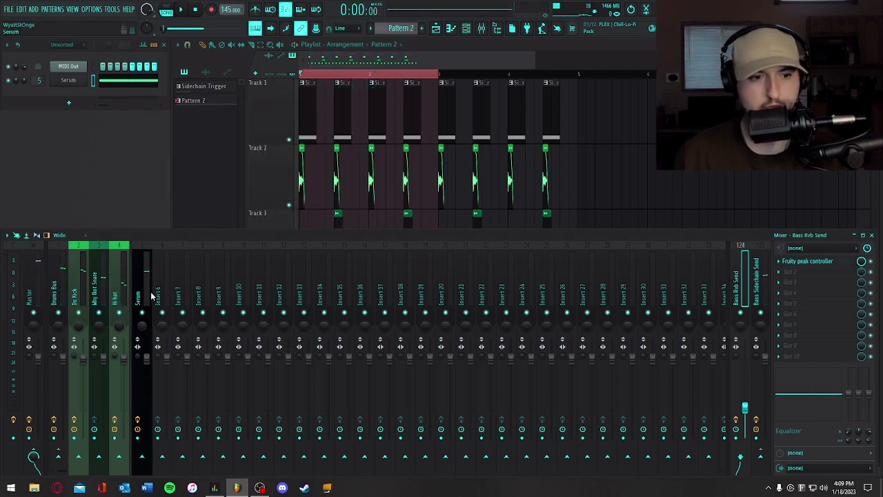
- Route the Bass Rvb Send track into Bass Sidechain Send and disconnect it from the Master, checking Serum's routing
{"action": "left_click", "coordinate": [146, 297]}
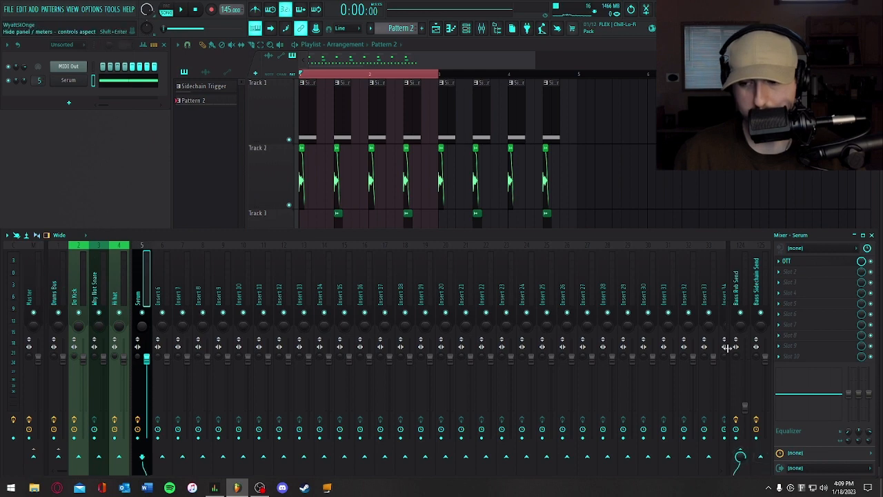
{"action": "left_click", "coordinate": [741, 333]}
{"action": "left_click", "coordinate": [759, 460]}
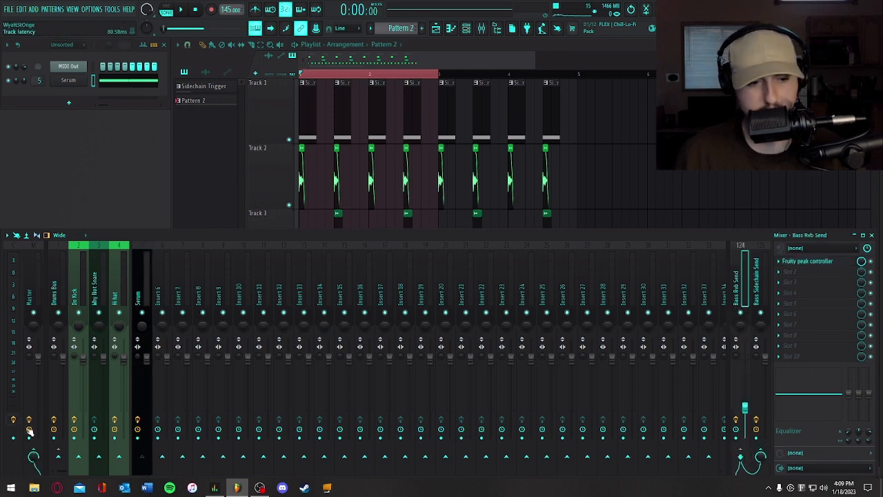
{"action": "left_click", "coordinate": [33, 456]}
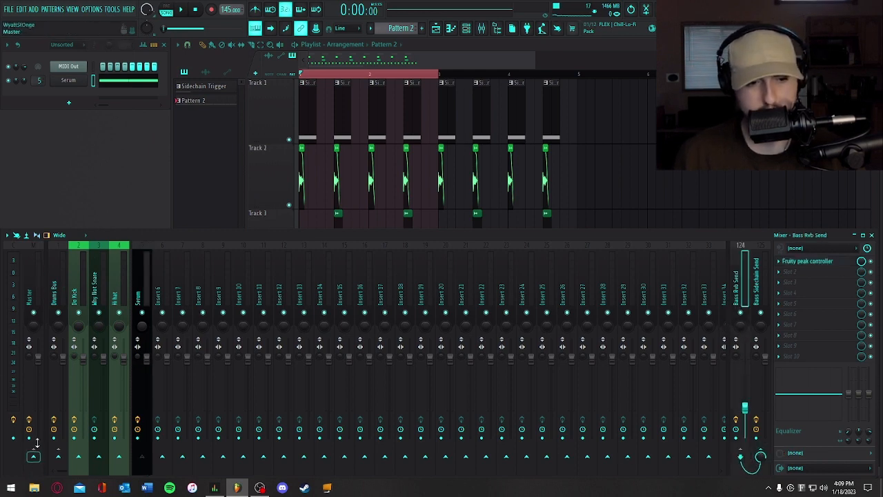
{"action": "left_click", "coordinate": [139, 289]}
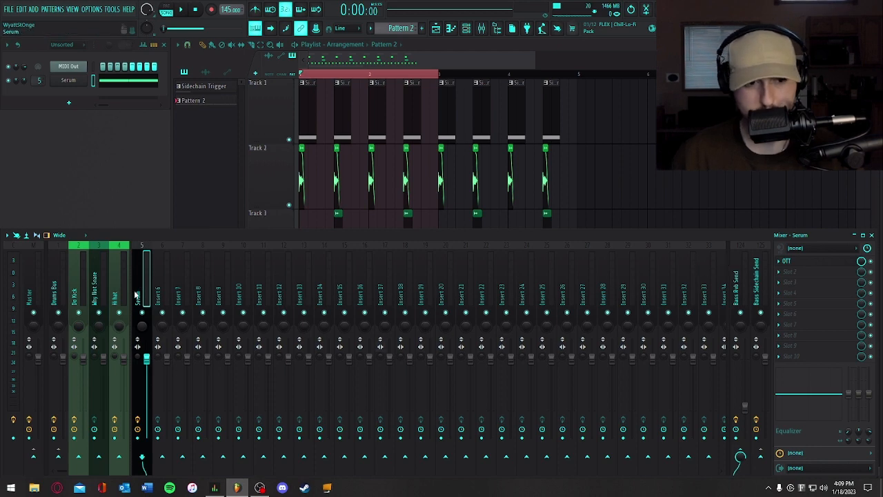
{"action": "left_click", "coordinate": [735, 298]}
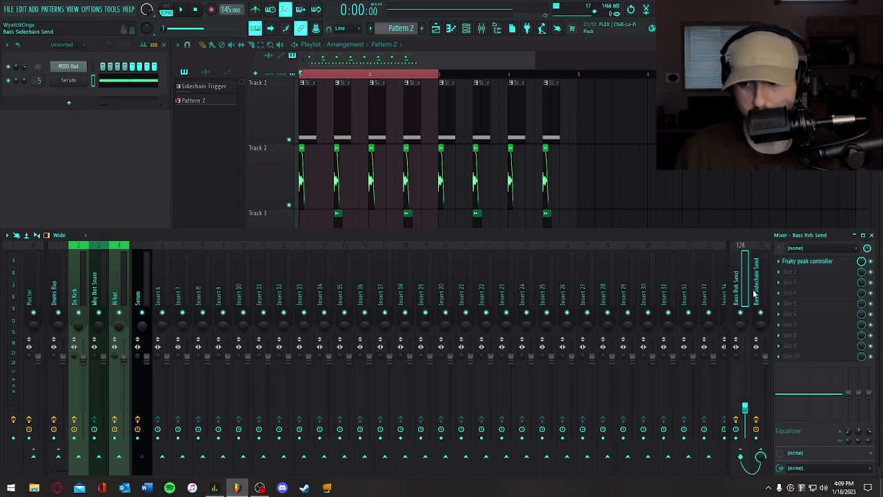
- Fine-tune the Bass Rvb Send peak controller with a decay speed of 41% while auditioning the loop
{"action": "key", "text": "space"}
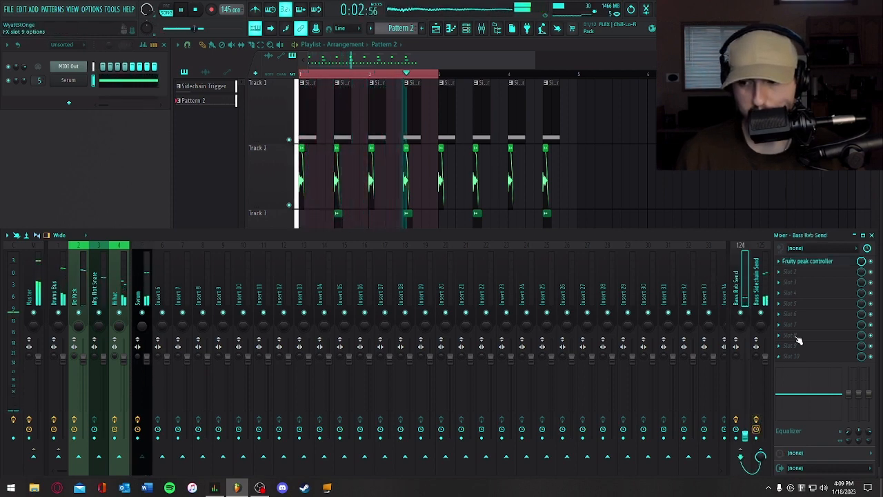
{"action": "left_click", "coordinate": [804, 262]}
{"action": "key", "text": "space"}
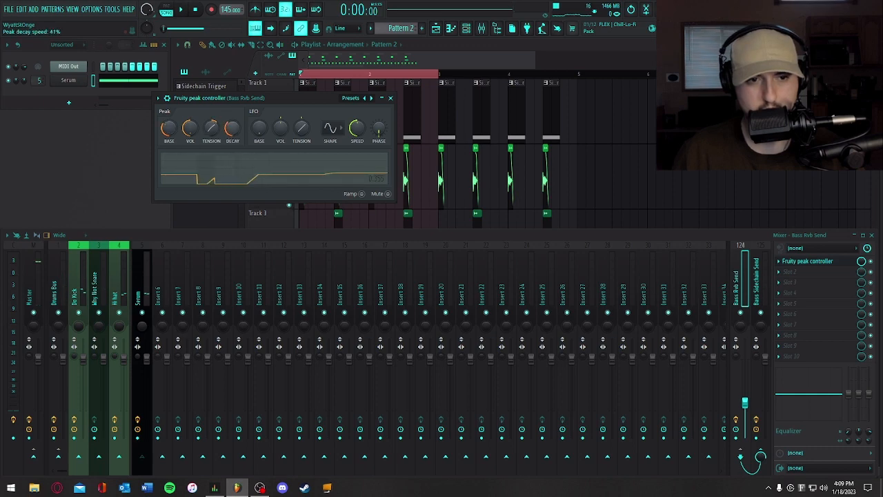
{"action": "key", "text": "space"}
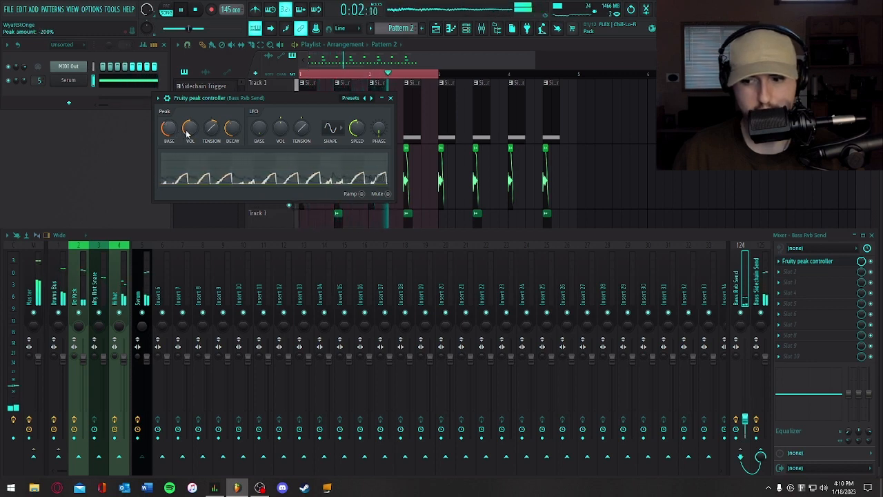
{"action": "left_click", "coordinate": [391, 101]}
{"action": "key", "text": "space"}
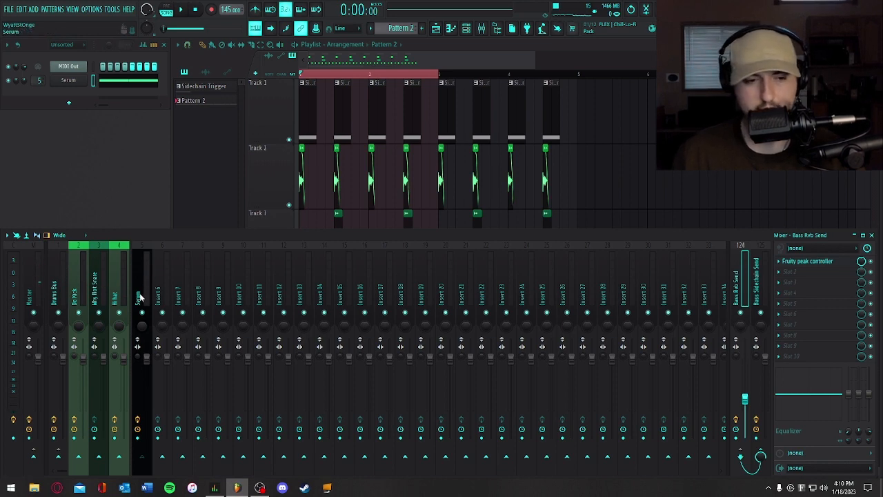
- Load ValhallaRoom into the second effect slot of Bass Rvb Send and set its reverb mode to Dark Space
{"action": "left_click", "coordinate": [815, 278]}
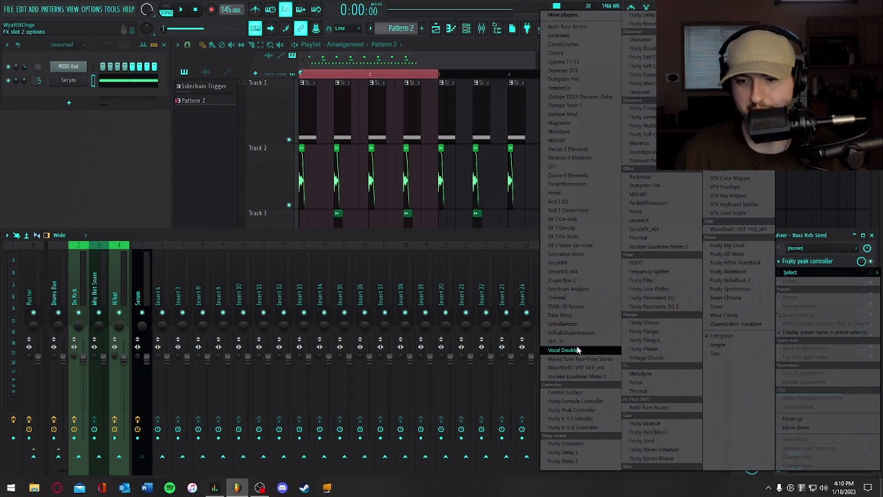
{"action": "left_click", "coordinate": [579, 324]}
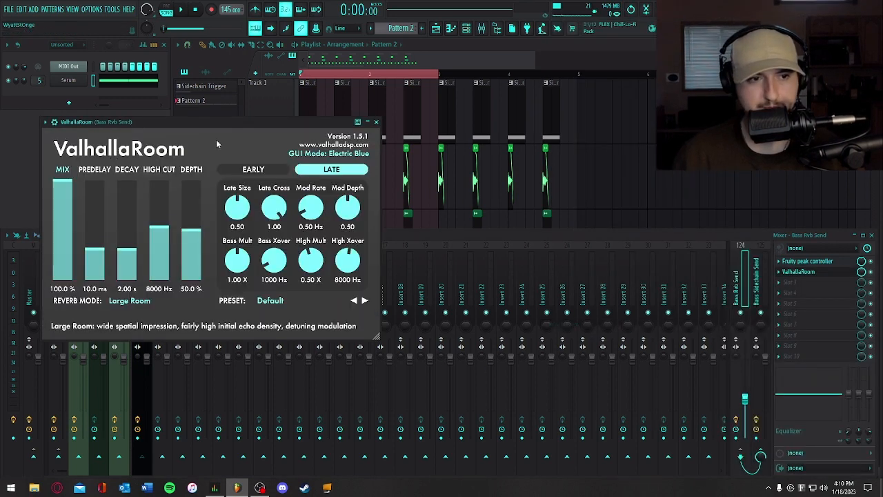
{"action": "left_click", "coordinate": [137, 302]}
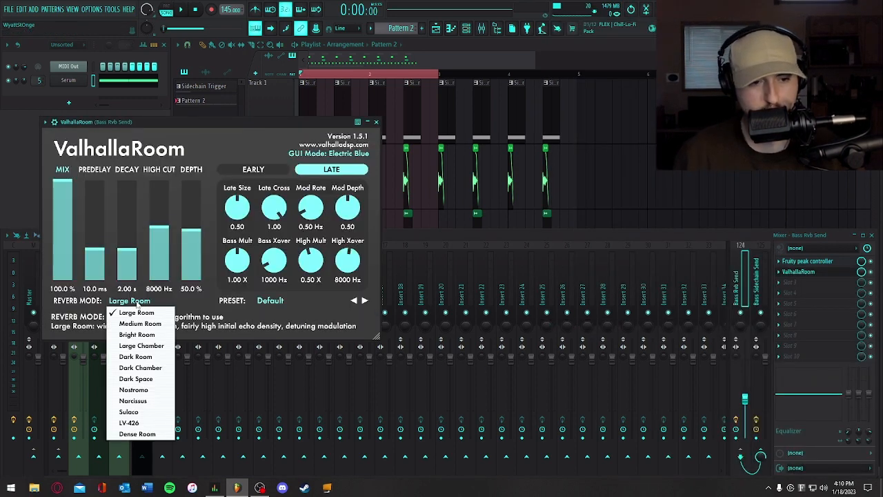
{"action": "left_click", "coordinate": [153, 379]}
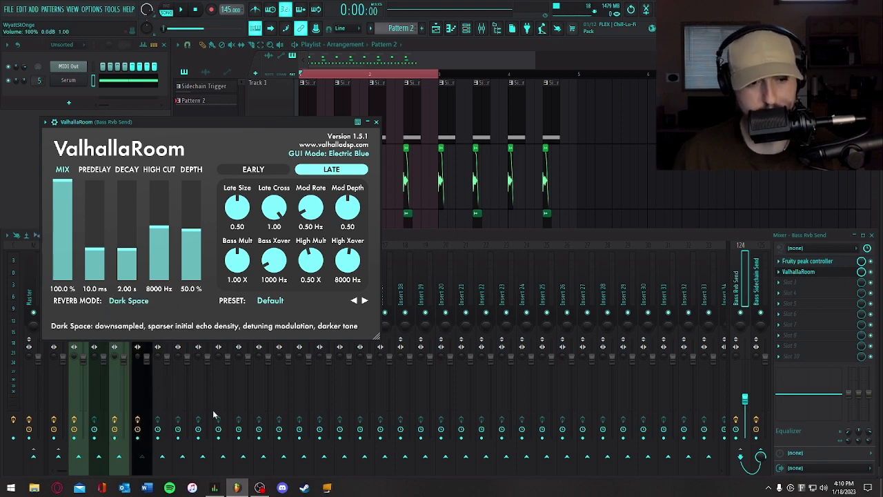
{"action": "left_click", "coordinate": [273, 302]}
{"action": "left_click", "coordinate": [208, 305]}
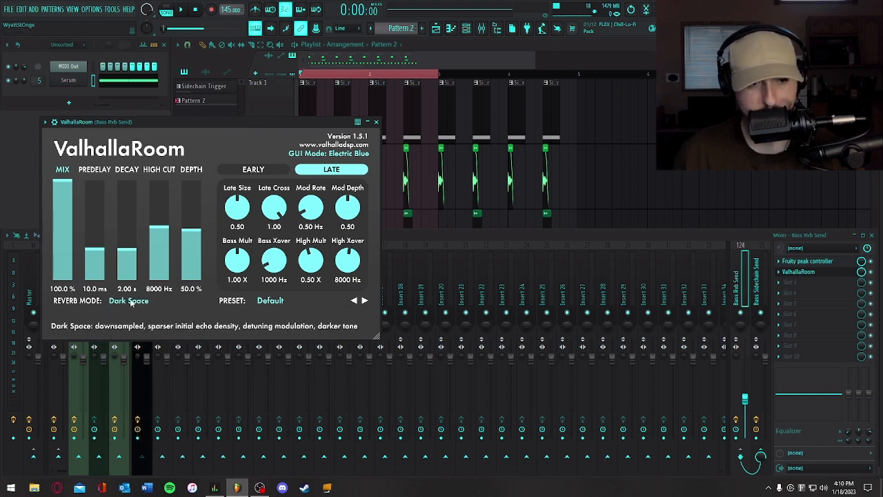
- Set ValhallaRoom to 100% mix, 9.9 ms predelay, 3.13 s decay, 2640 Hz high cut and 69.6% depth, and audition the loop
{"action": "left_click_drag", "start_coordinate": [59, 194], "coordinate": [56, 156]}
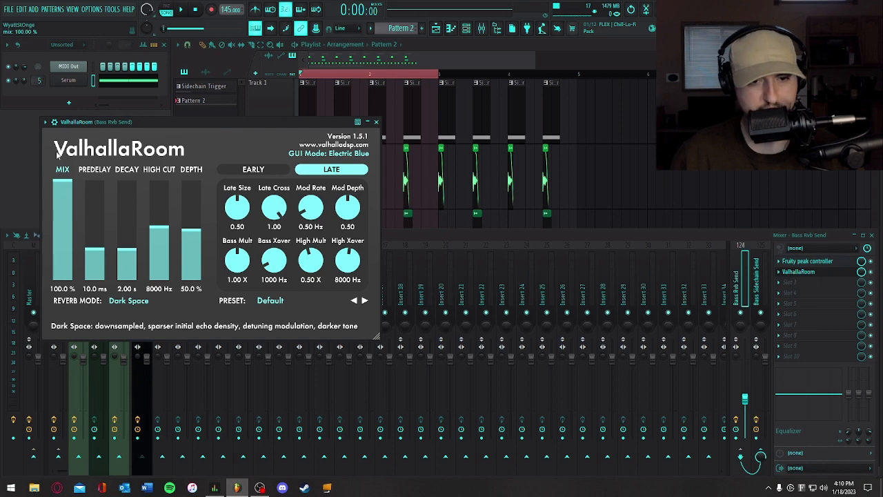
{"action": "left_click_drag", "start_coordinate": [95, 250], "coordinate": [159, 260]}
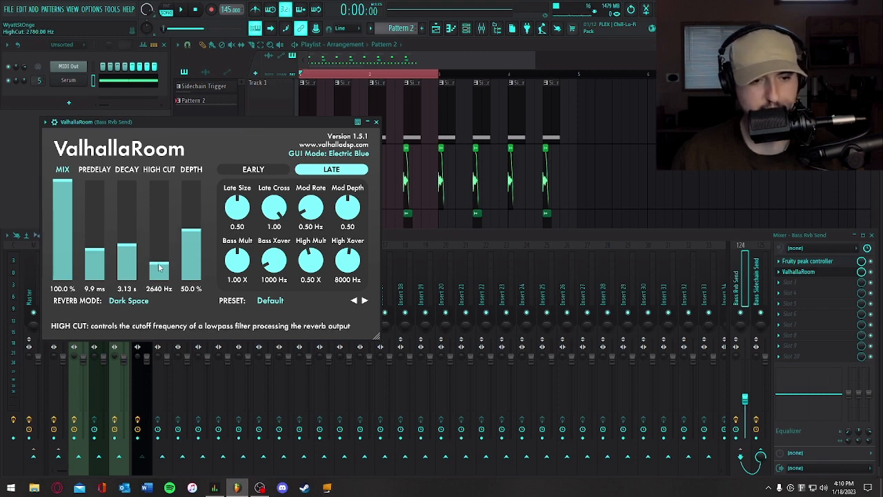
{"action": "left_click_drag", "start_coordinate": [197, 235], "coordinate": [192, 214]}
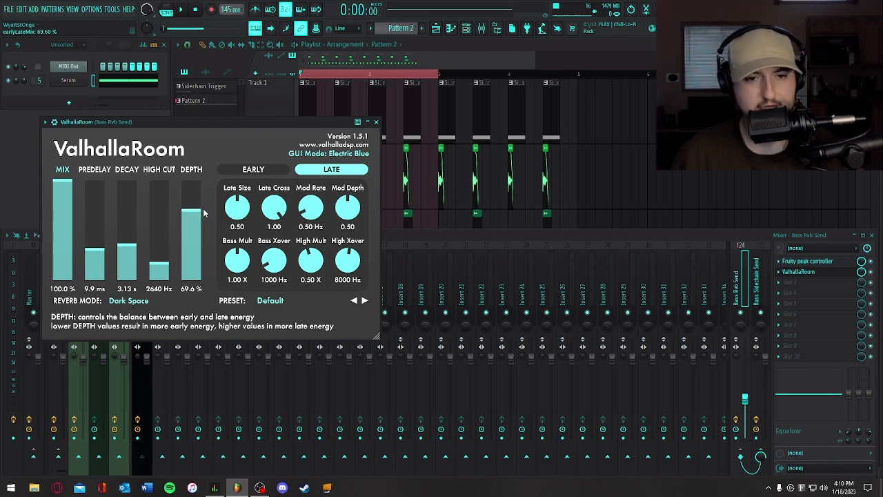
{"action": "key", "text": "space"}
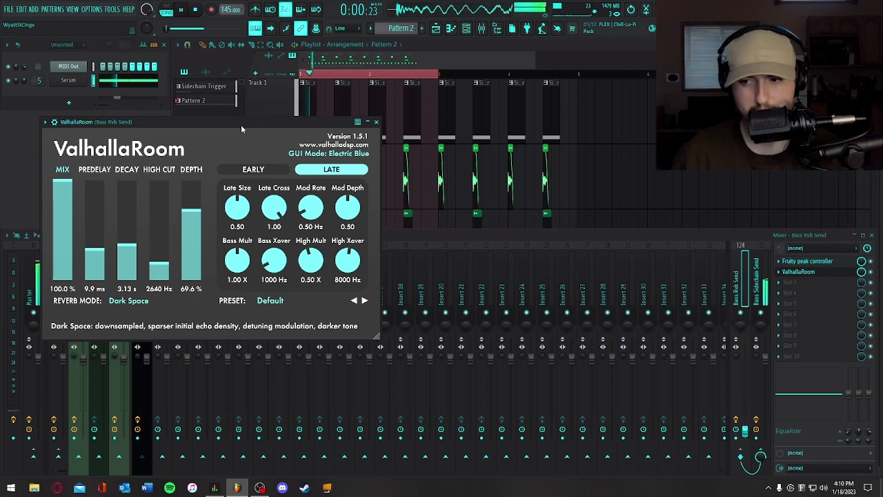
{"action": "left_click", "coordinate": [376, 122]}
{"action": "key", "text": "space"}
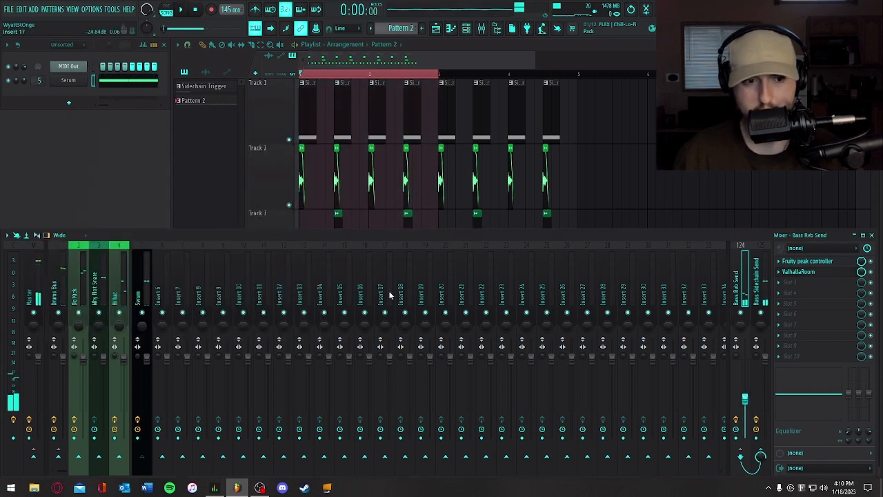
- Shorten ValhallaRoom's decay on Bass Rvb Send to 1.81 s and audition the loop
{"action": "left_click", "coordinate": [800, 271]}
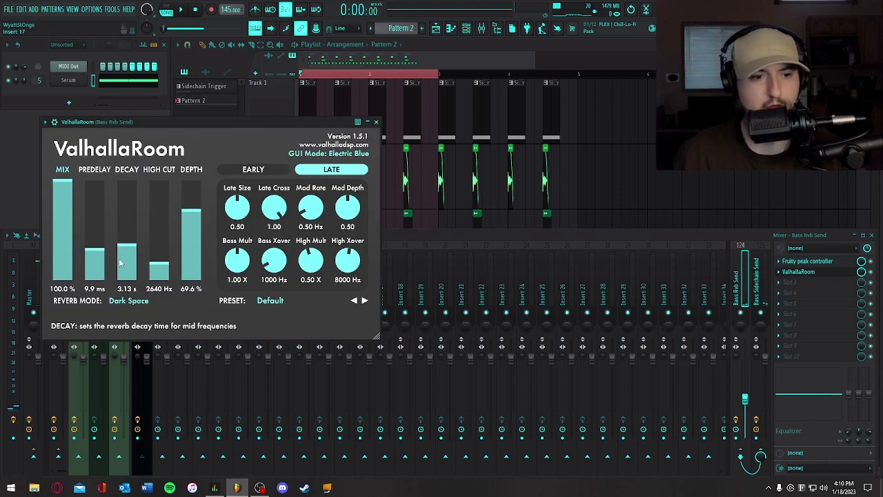
{"action": "left_click_drag", "start_coordinate": [127, 246], "coordinate": [127, 251]}
{"action": "key", "text": "space"}
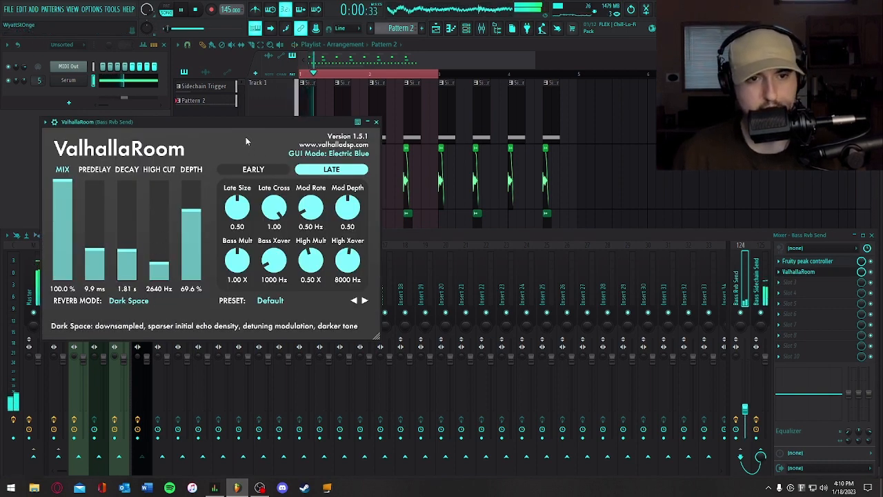
{"action": "key", "text": "space"}
{"action": "left_click", "coordinate": [376, 122]}
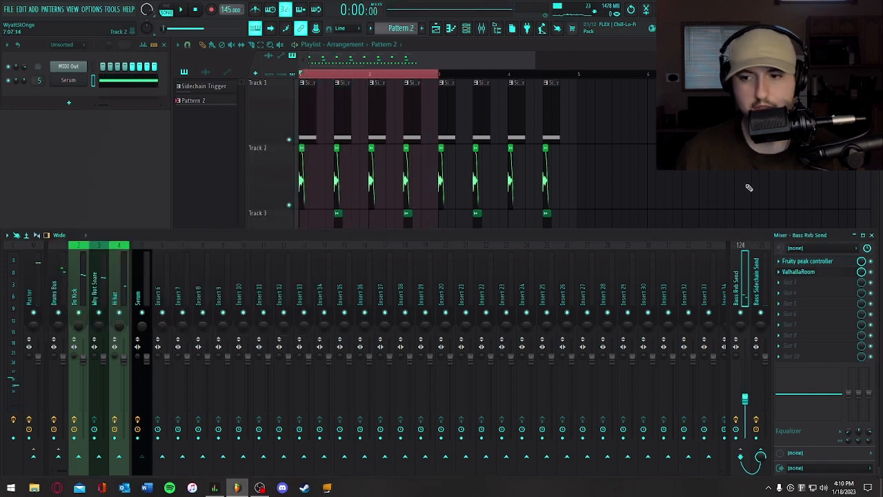
- Play the loop while checking the Bass Rvb Send peak controller, and replay it with the full playlist in view
{"action": "left_click", "coordinate": [807, 261]}
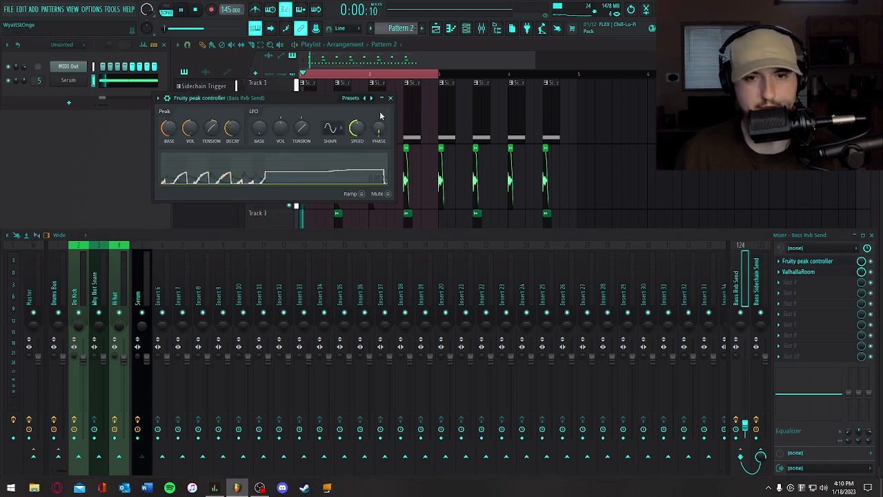
{"action": "key", "text": "space"}
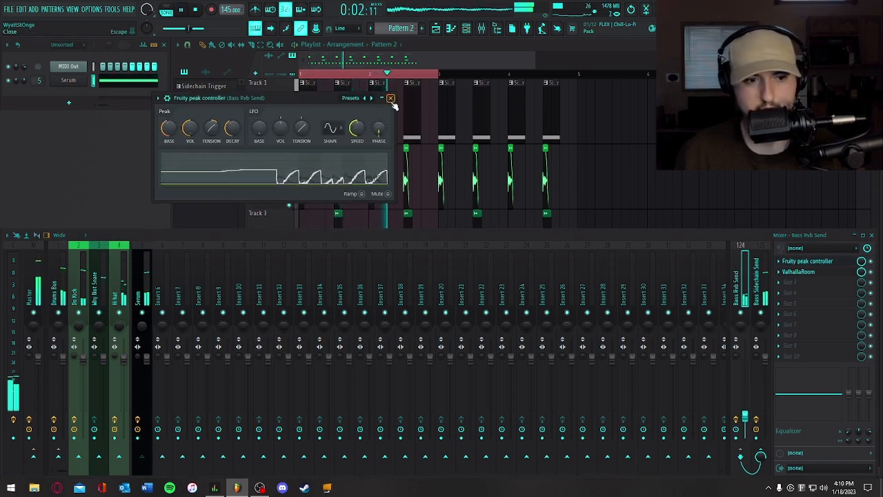
{"action": "key", "text": "space"}
{"action": "left_click", "coordinate": [391, 100]}
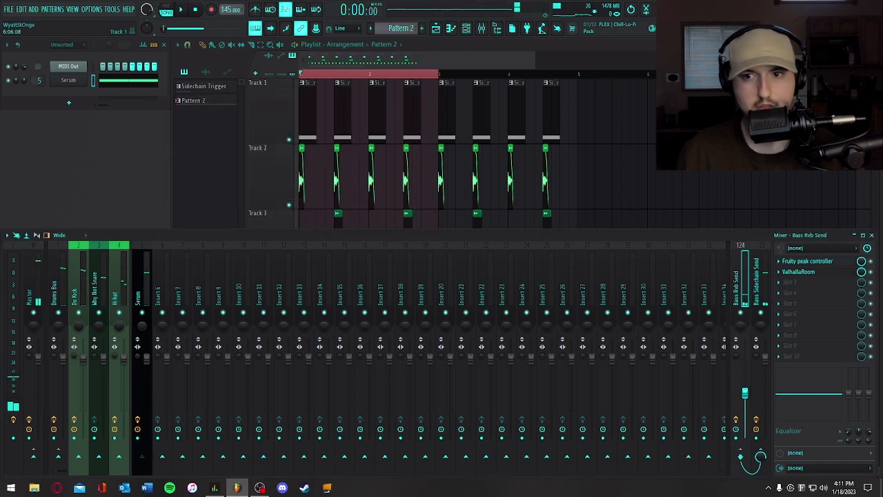
{"action": "left_click", "coordinate": [671, 110]}
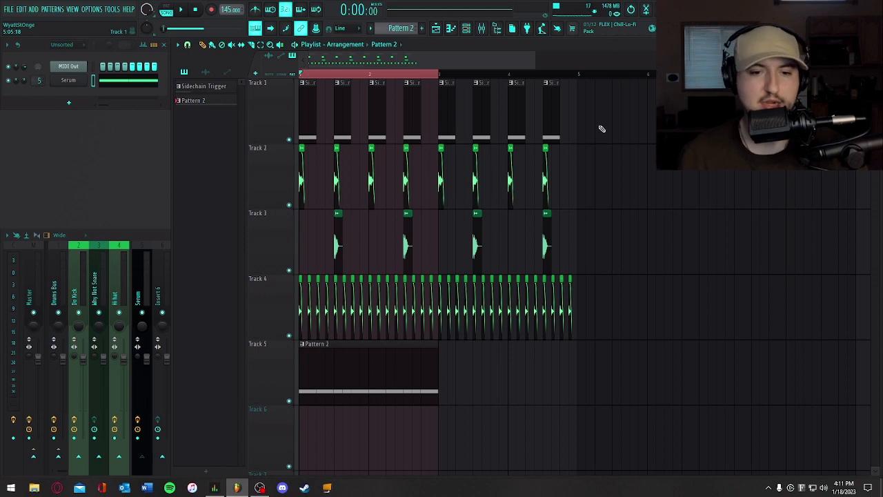
{"action": "key", "text": "space"}
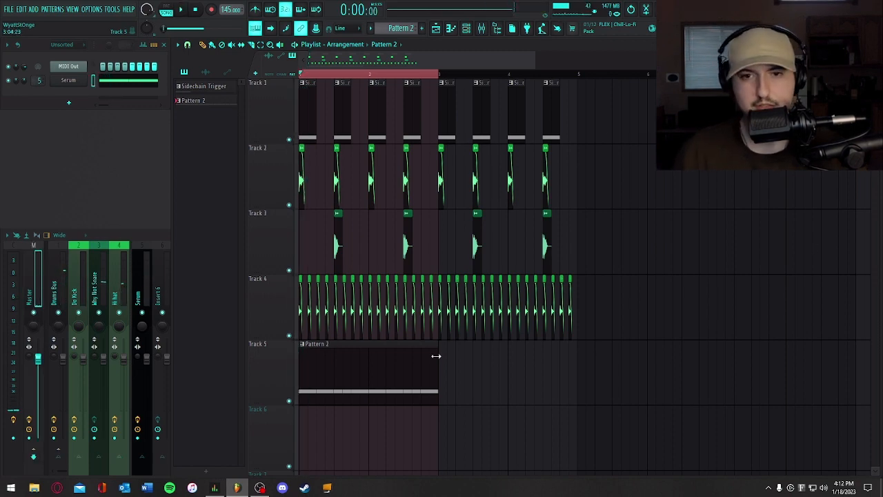
- Inspect the Serum mixer track's effect chain and send routing, and audition the loop with the whole playlist in view
{"action": "scroll", "coordinate": [533, 67], "scroll_direction": "up", "scroll_amount": 2}
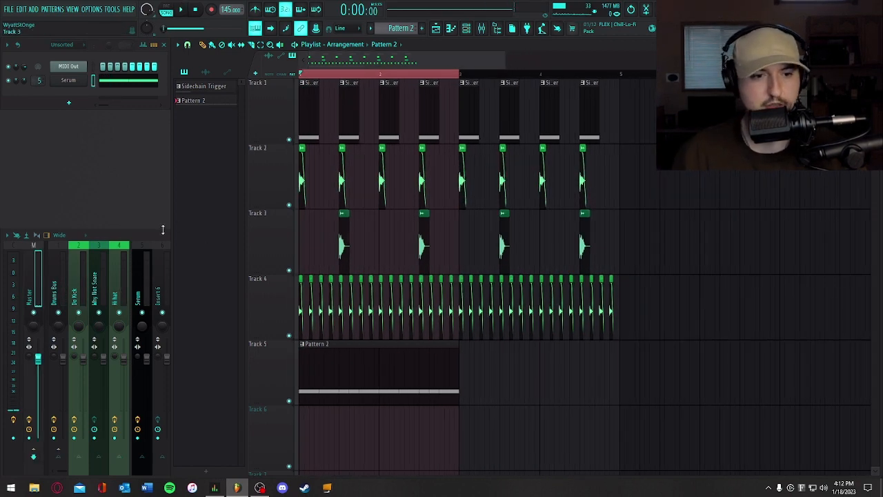
{"action": "left_click", "coordinate": [149, 234]}
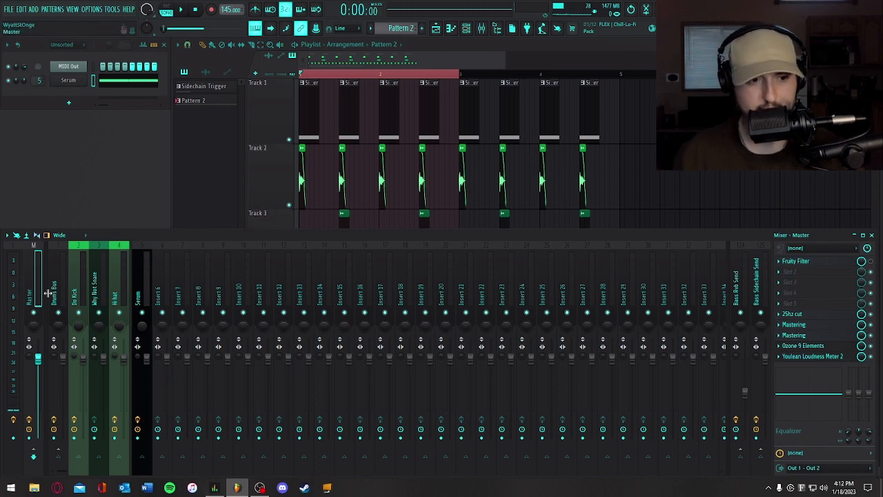
{"action": "left_click", "coordinate": [142, 265]}
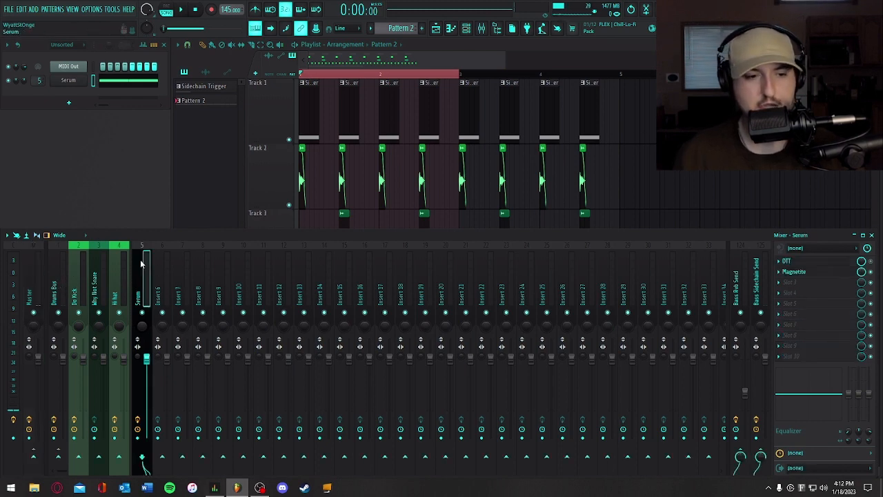
{"action": "right_click", "coordinate": [661, 178]}
{"action": "key", "text": "space"}
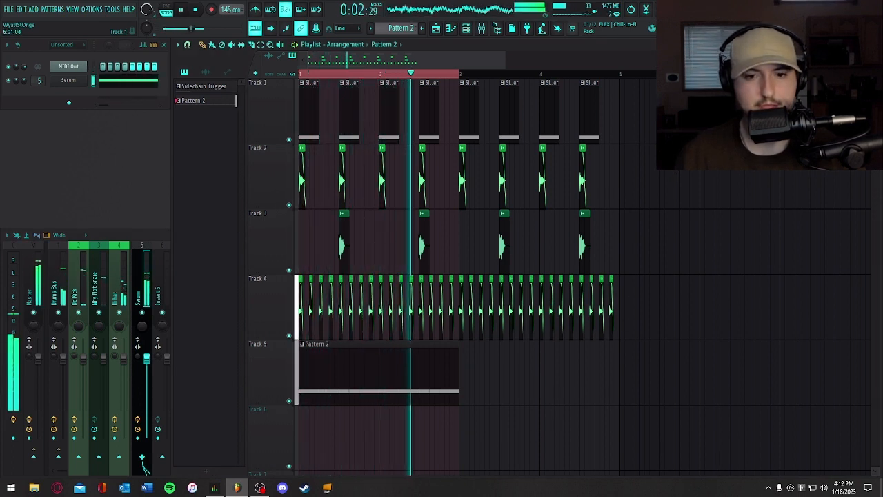
{"action": "key", "text": "space"}
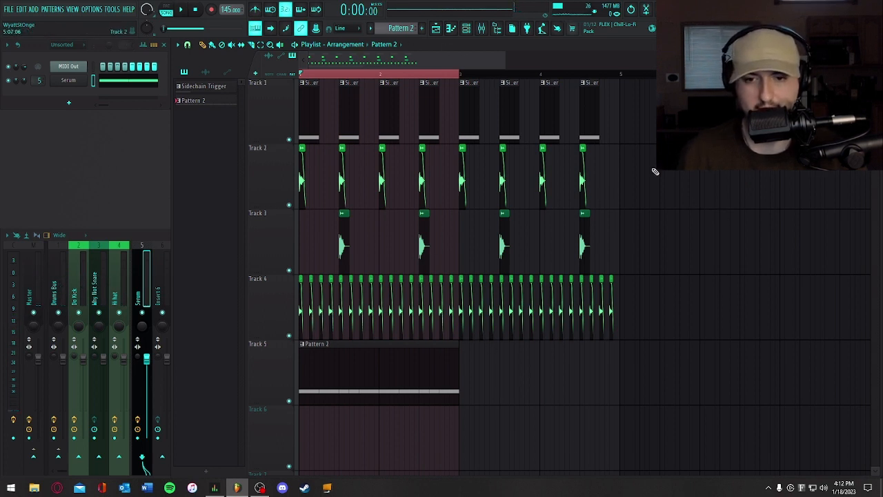
- Check the project's info page with its credits and working-time details
{"action": "left_click_drag", "start_coordinate": [506, 53], "coordinate": [631, 77]}
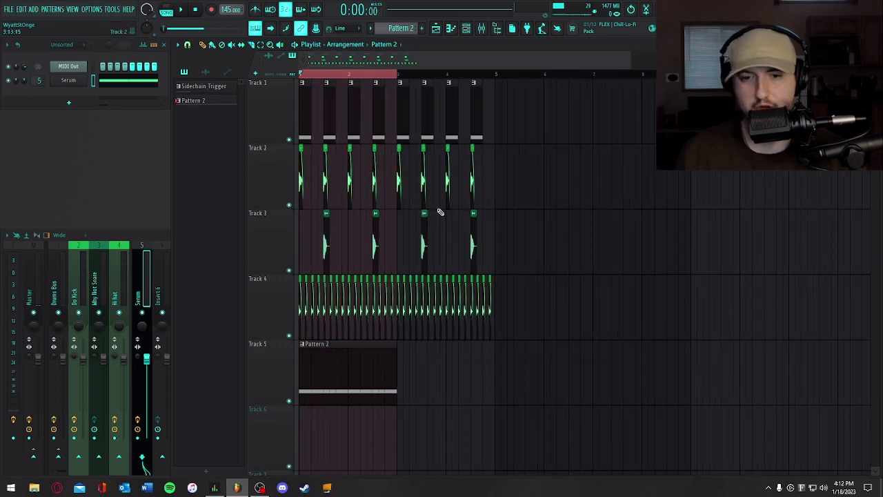
{"action": "key", "text": "F11"}
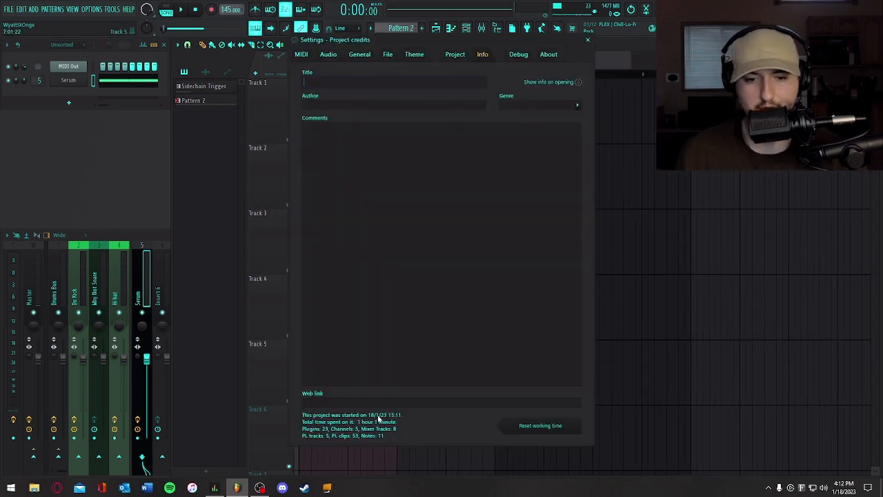
{"action": "left_click", "coordinate": [587, 39]}
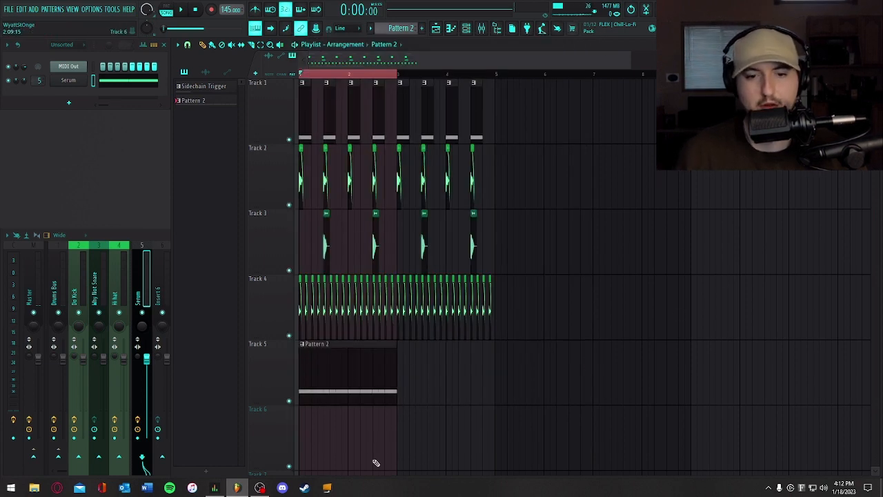
- Review the Serum bass patch's oscillators and LFO, and replay the loop
{"action": "left_click", "coordinate": [68, 80]}
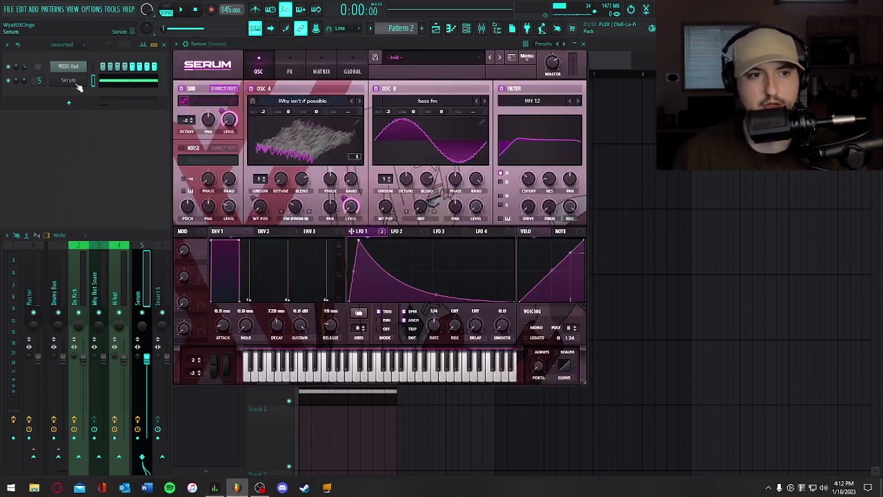
{"action": "left_click", "coordinate": [583, 44]}
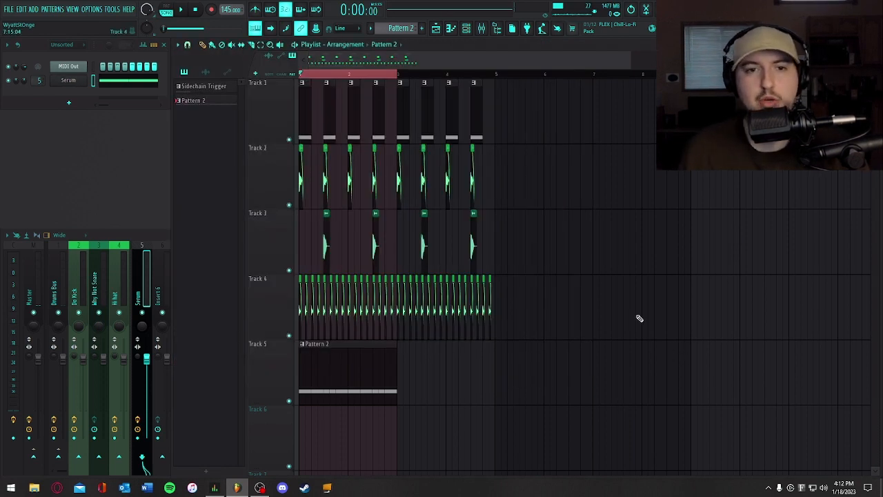
{"action": "key", "text": "space"}
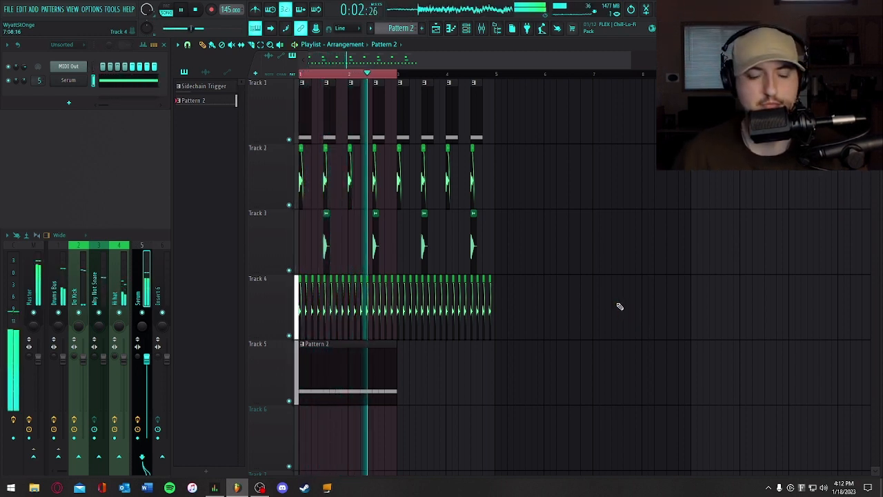
{"action": "key", "text": "space"}
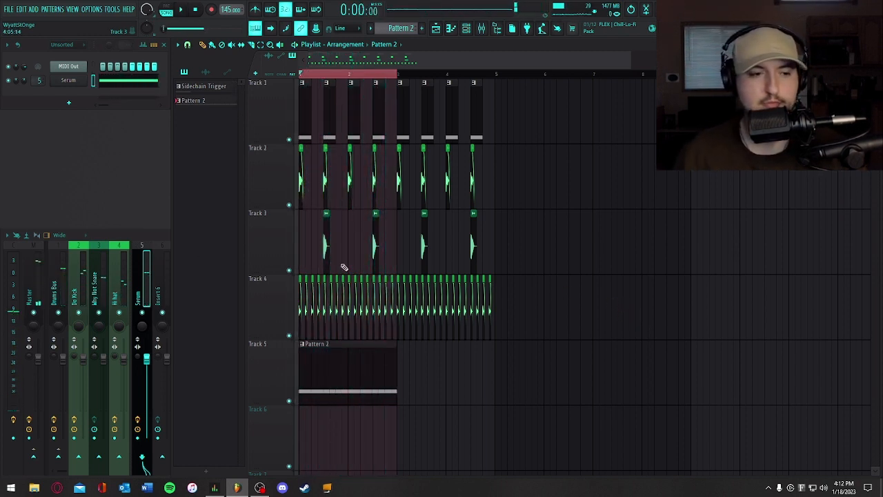
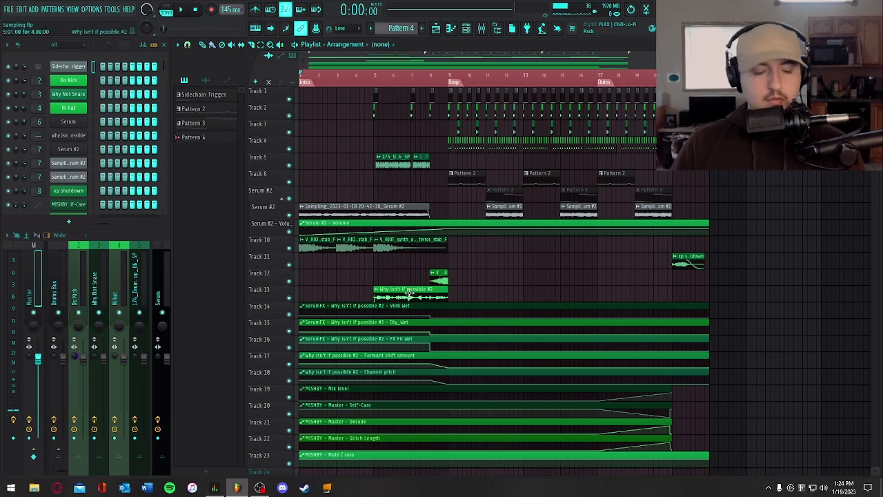
- Solo the "Why isn't if possible #2" playlist track and audition its clip from bar 5 with its mixer track selected
{"action": "scroll", "coordinate": [479, 288], "scroll_direction": "up", "scroll_amount": 5, "text": "ctrl"}
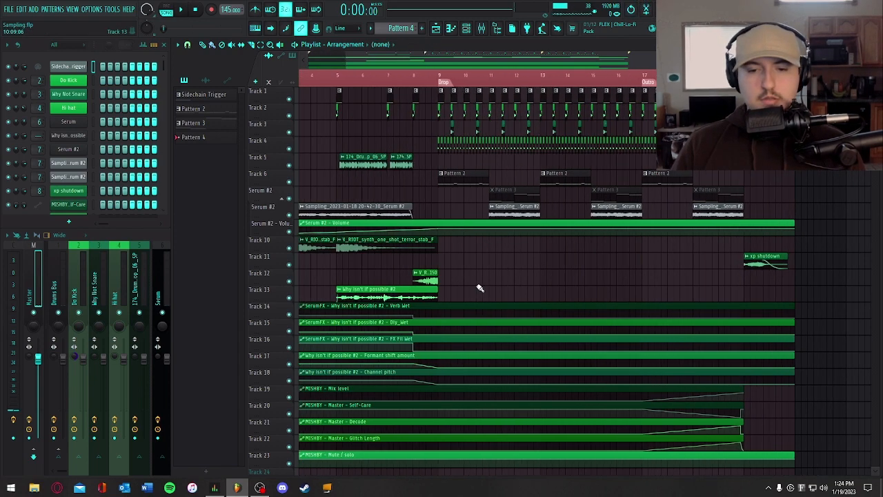
{"action": "left_click_drag", "start_coordinate": [398, 63], "coordinate": [397, 63]}
{"action": "left_click_drag", "start_coordinate": [875, 58], "coordinate": [875, 69]}
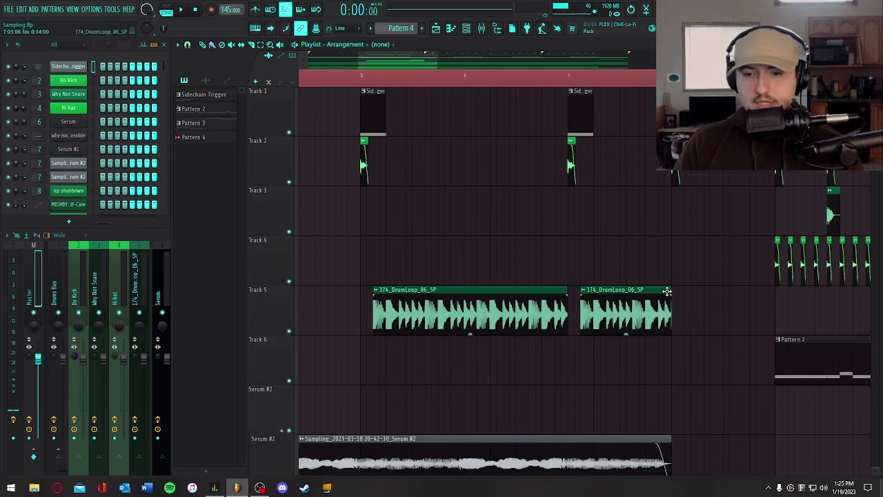
{"action": "scroll", "coordinate": [666, 288], "scroll_direction": "down", "scroll_amount": 6}
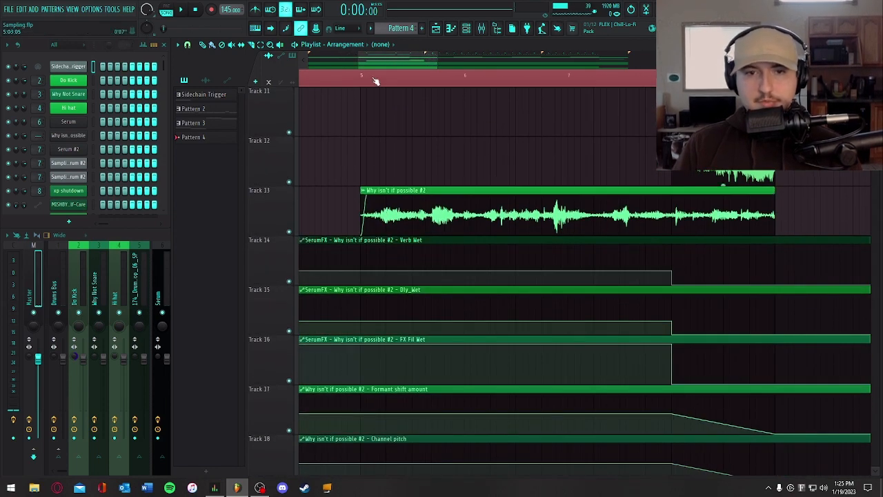
{"action": "left_click", "coordinate": [364, 80]}
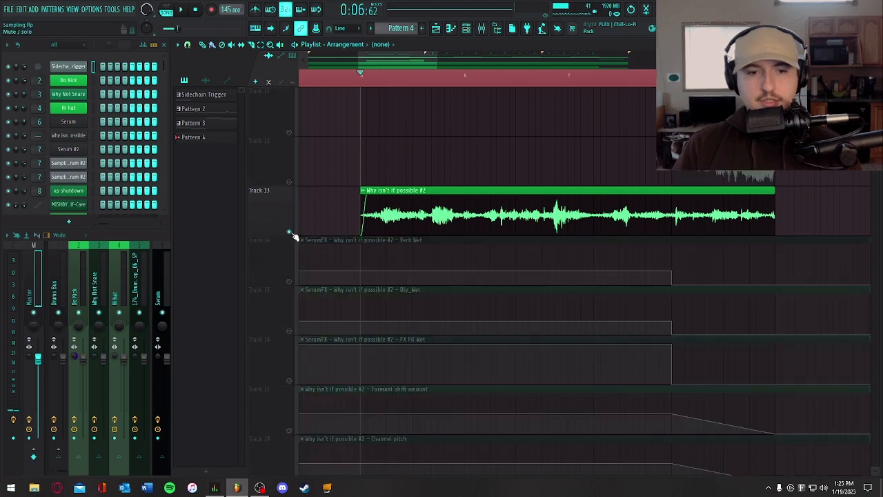
{"action": "right_click", "coordinate": [289, 231]}
{"action": "left_click", "coordinate": [129, 239]}
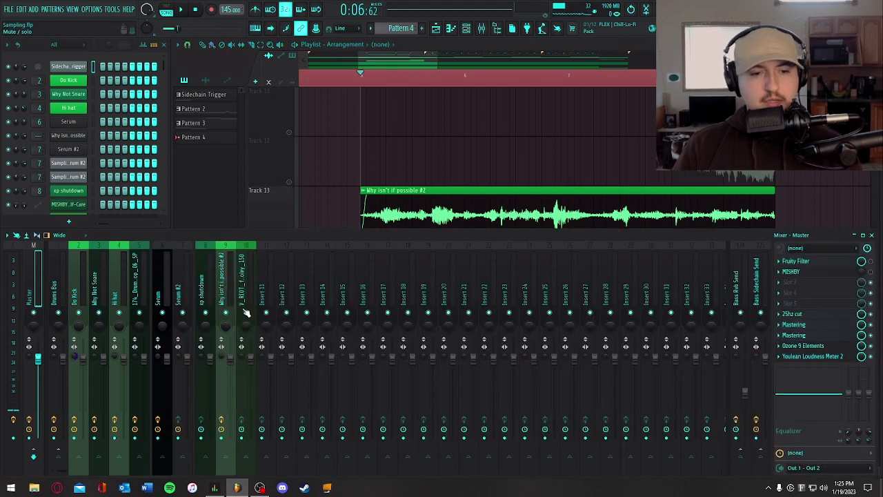
{"action": "left_click", "coordinate": [229, 270]}
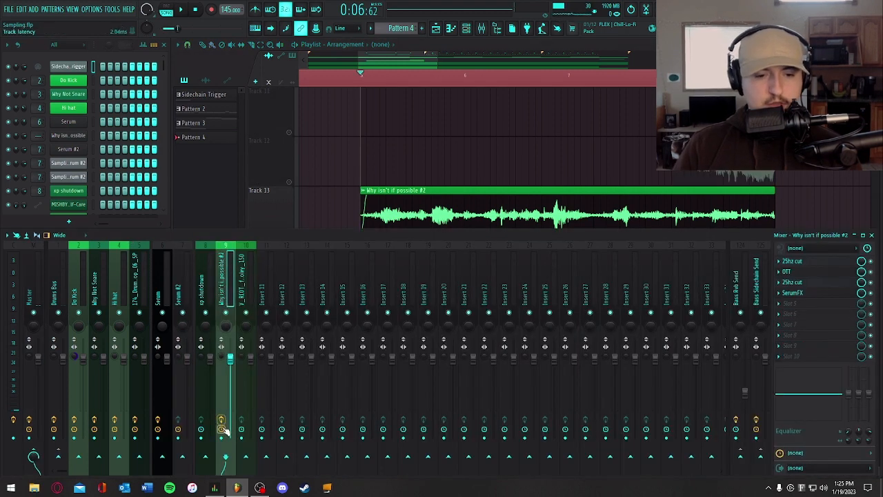
{"action": "key", "text": "space"}
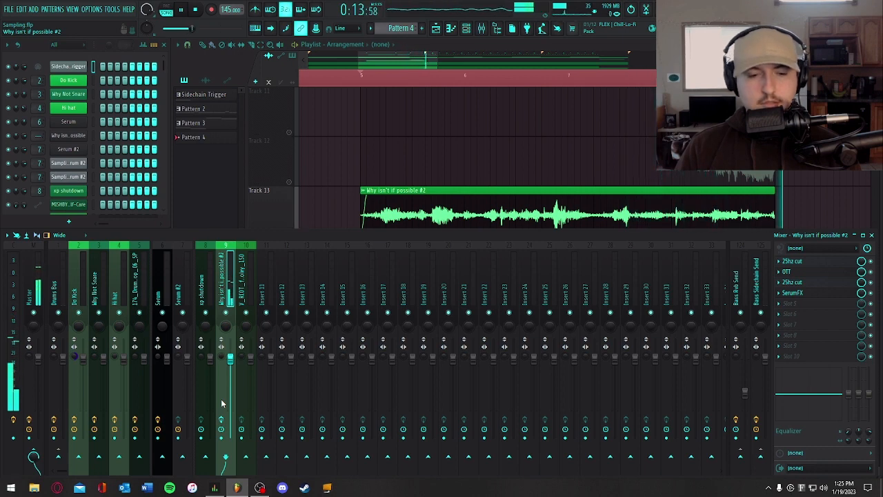
{"action": "key", "text": "space"}
- Check the vocal clip's time-stretching settings in its audio clip properties
{"action": "right_click", "coordinate": [389, 174]}
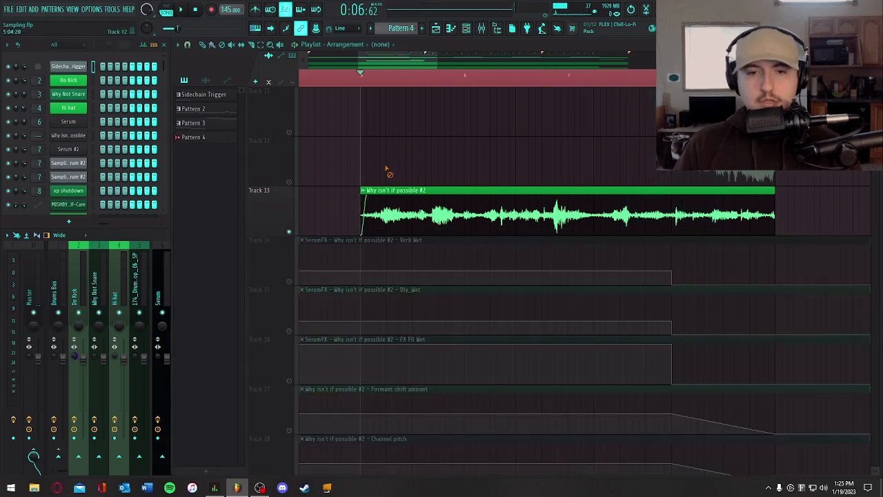
{"action": "double_click", "coordinate": [429, 211]}
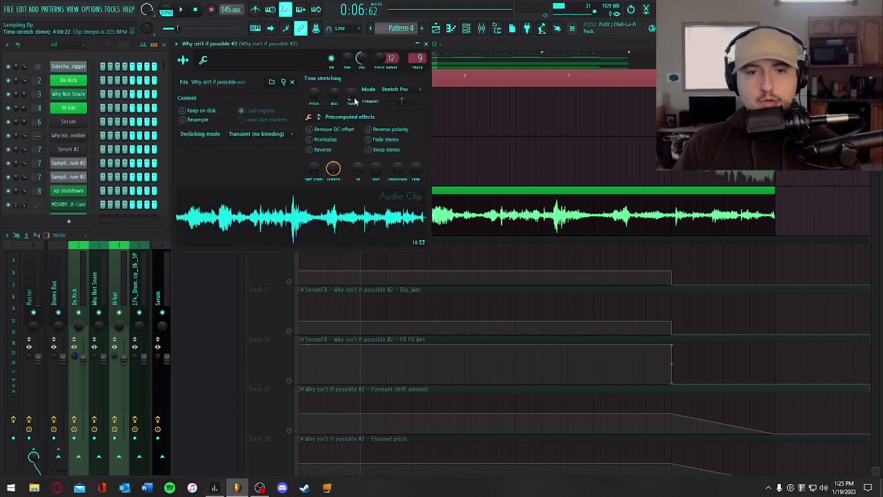
{"action": "left_click", "coordinate": [425, 44]}
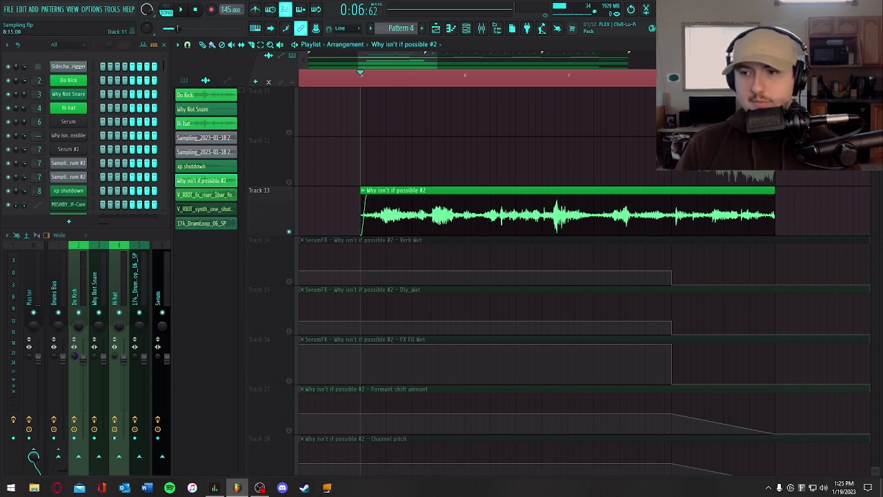
- Review the two 25hz cut EQs and the OTT compressor on the vocal's mixer track
{"action": "left_click", "coordinate": [143, 235]}
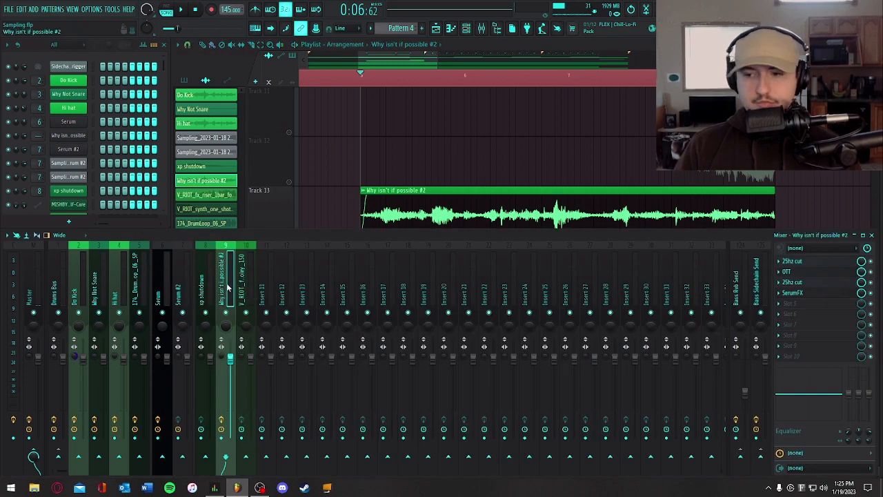
{"action": "left_click", "coordinate": [791, 260]}
{"action": "left_click", "coordinate": [539, 101]}
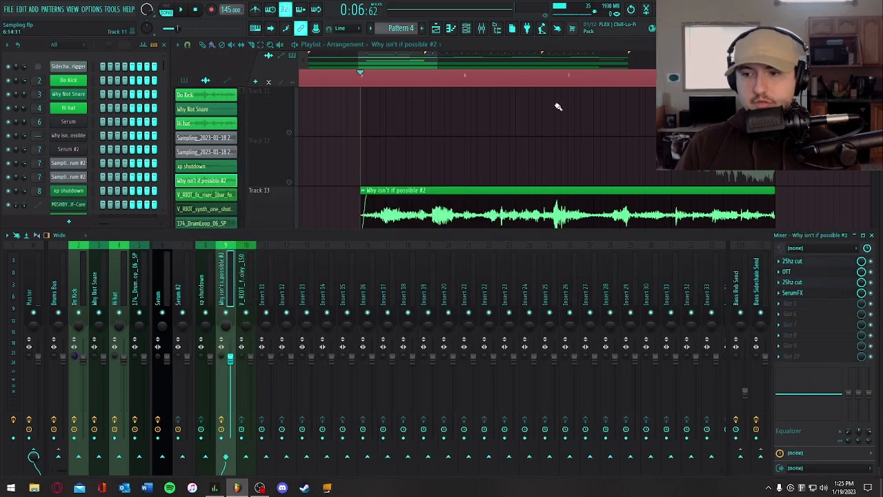
{"action": "left_click", "coordinate": [793, 272]}
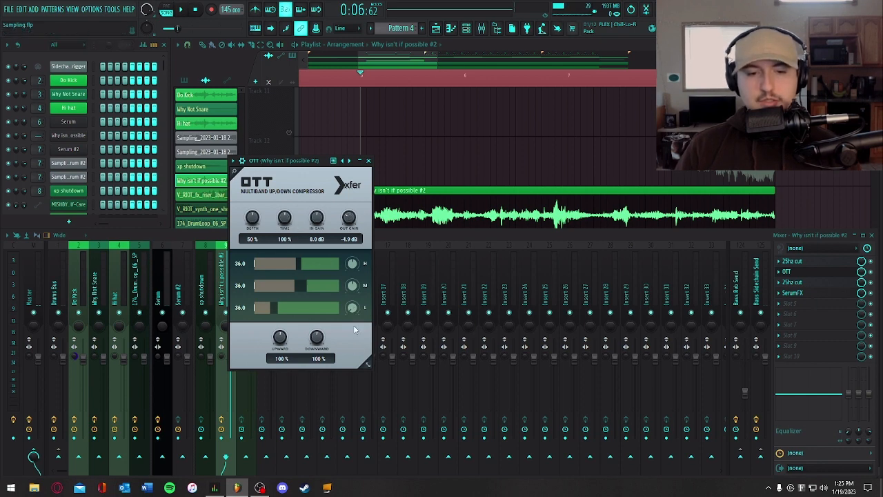
{"action": "left_click", "coordinate": [369, 161]}
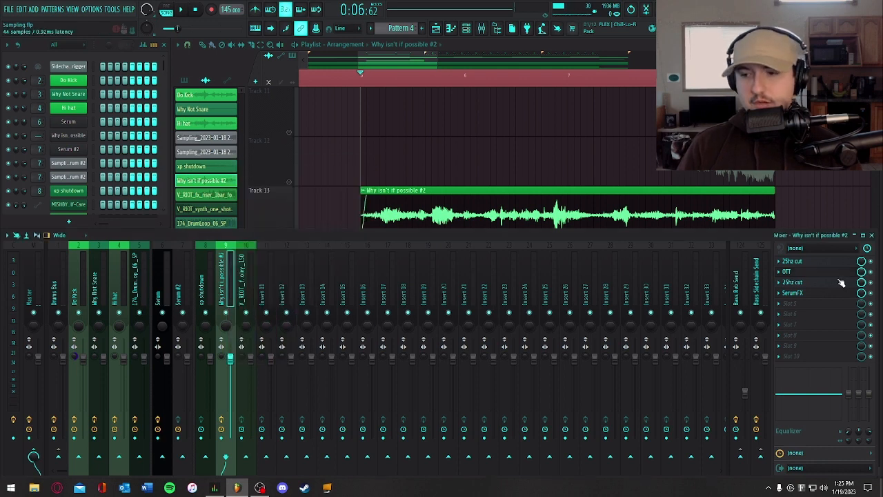
{"action": "left_click", "coordinate": [792, 282]}
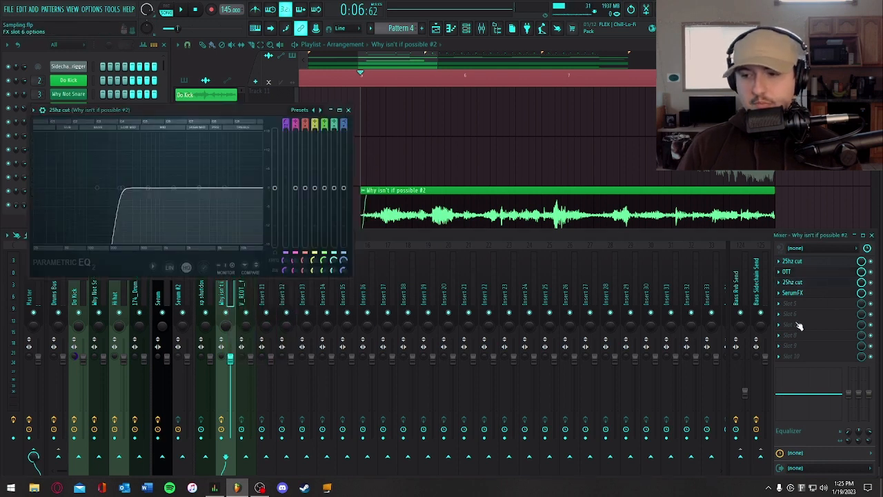
{"action": "left_click", "coordinate": [348, 111]}
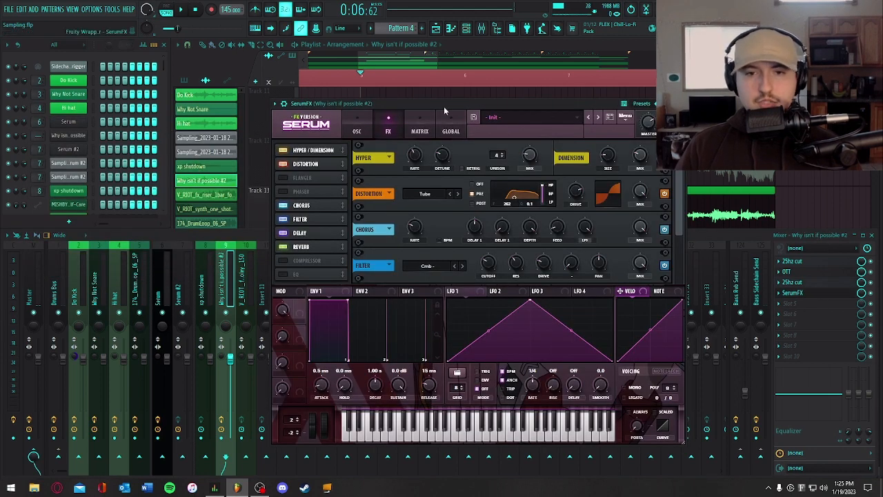
- Inspect the SerumFX effects on the vocal from hyper and distortion down to reverb, and audition the soloed vocal
{"action": "left_click_drag", "start_coordinate": [443, 106], "coordinate": [436, 99]}
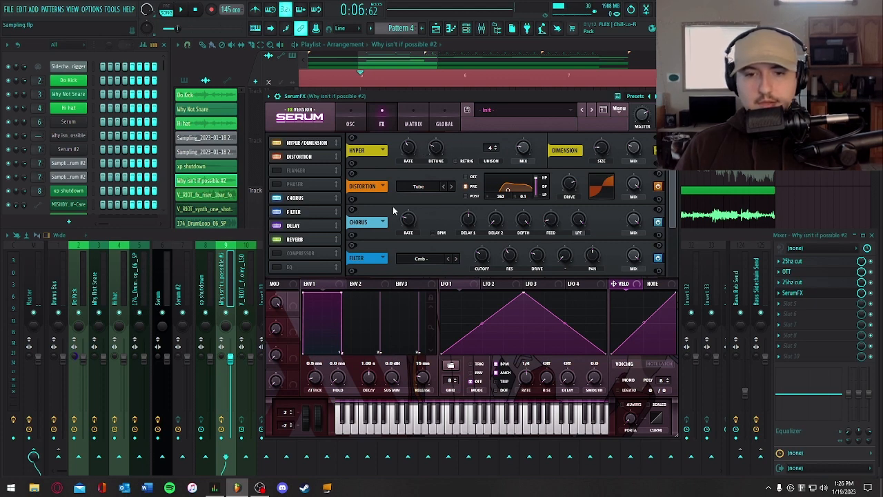
{"action": "left_click", "coordinate": [320, 157]}
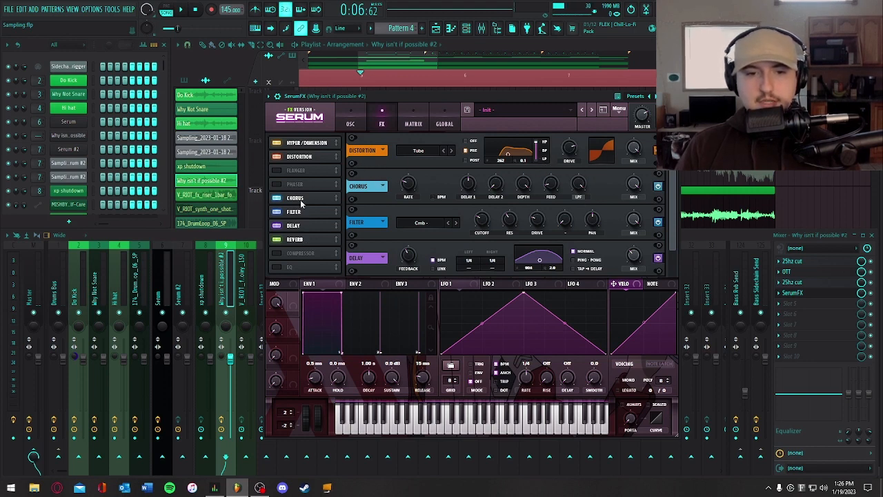
{"action": "left_click", "coordinate": [301, 200]}
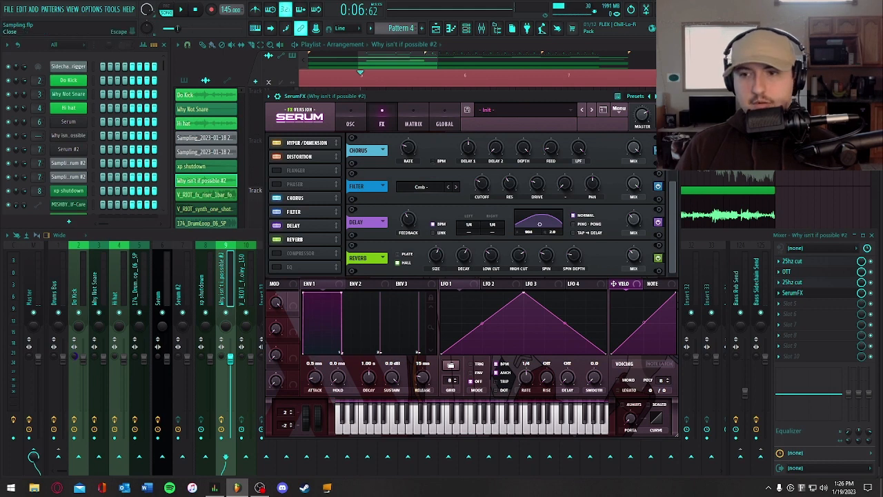
{"action": "left_click", "coordinate": [674, 96]}
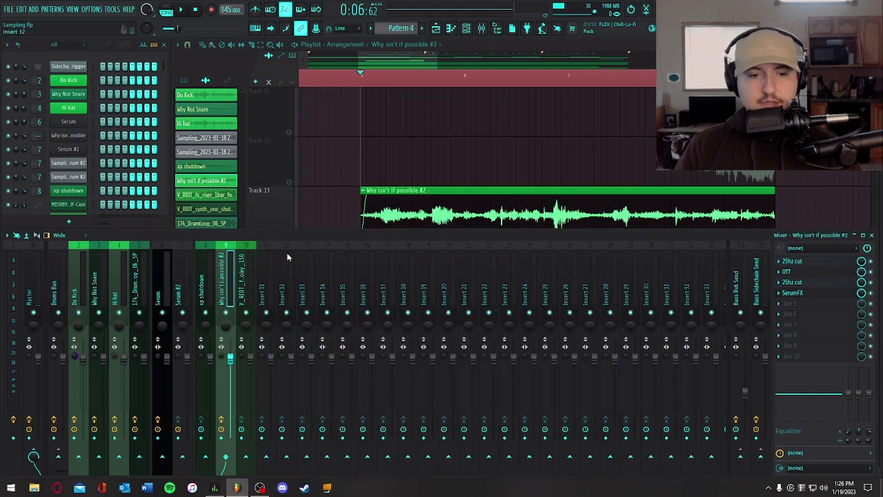
{"action": "key", "text": "space"}
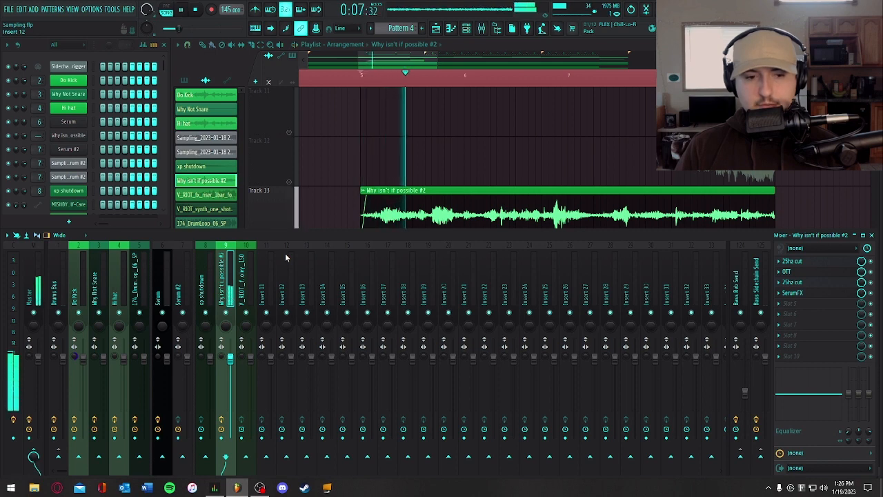
{"action": "key", "text": "space"}
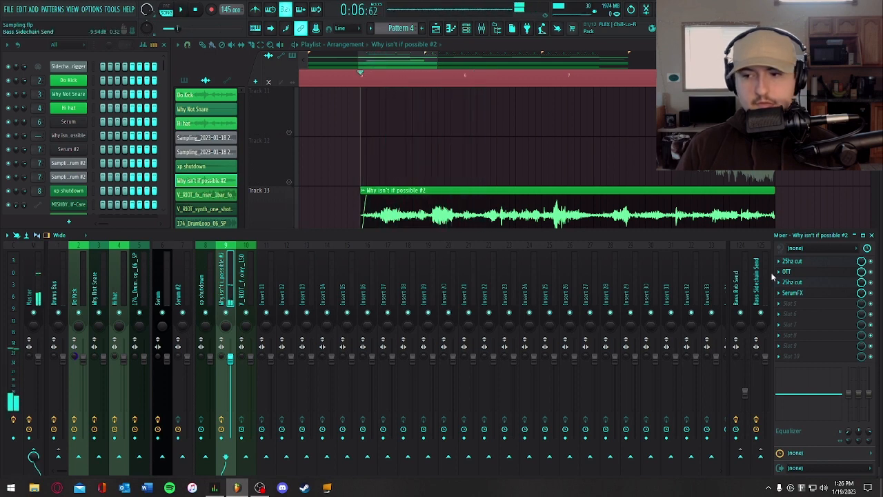
- Recheck the delay and reverb settings in the vocal's SerumFX, and replay the soloed clip
{"action": "left_click", "coordinate": [801, 293]}
{"action": "left_click", "coordinate": [294, 225]}
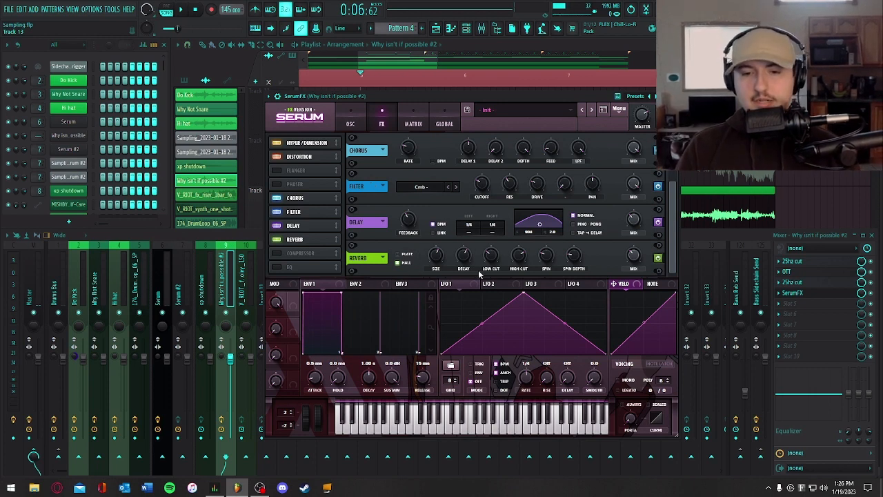
{"action": "left_click", "coordinate": [654, 96]}
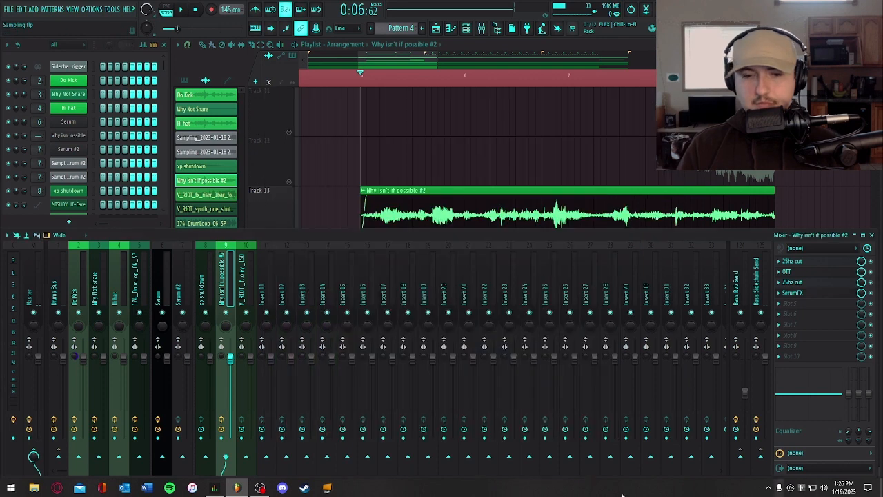
{"action": "key", "text": "space"}
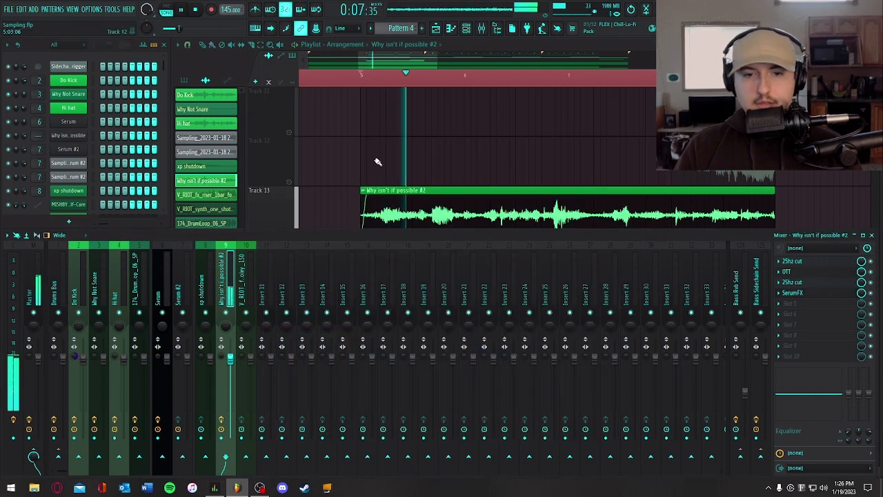
{"action": "key", "text": "F9"}
{"action": "key", "text": "space"}
- Unmute the vocal's Verb Wet, Dly_Wet, FX Fil Wet, Formant shift amount and Channel pitch automation tracks alongside the soloed clip
{"action": "left_click", "coordinate": [289, 330]}
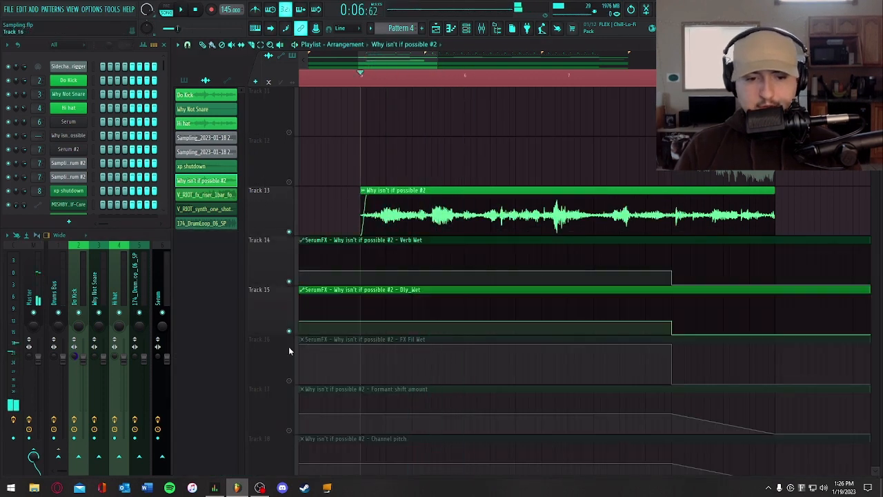
{"action": "left_click", "coordinate": [289, 381]}
{"action": "left_click", "coordinate": [290, 430]}
{"action": "scroll", "coordinate": [291, 414], "scroll_direction": "down", "scroll_amount": 2}
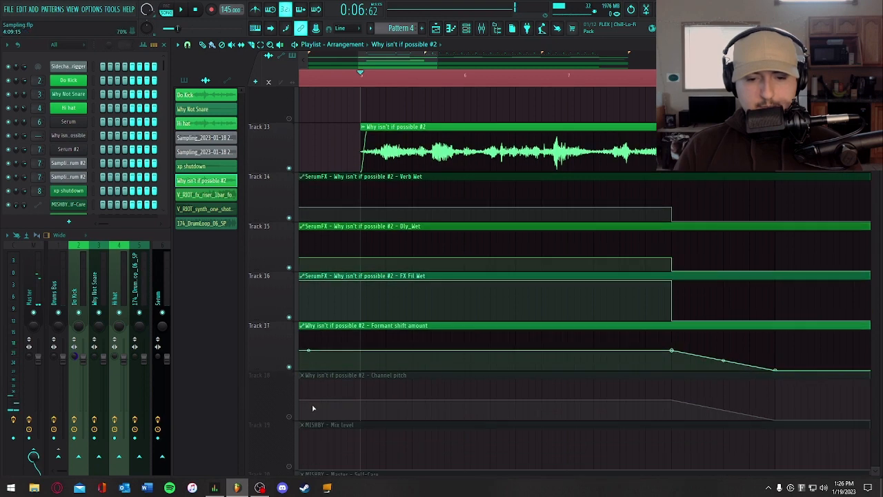
{"action": "left_click", "coordinate": [289, 381]}
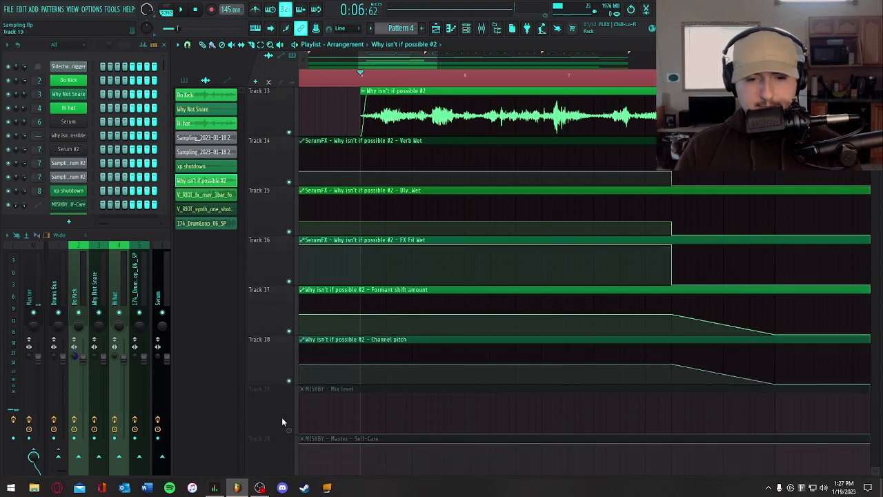
{"action": "scroll", "coordinate": [272, 356], "scroll_direction": "up", "scroll_amount": 2}
{"action": "scroll", "coordinate": [272, 360], "scroll_direction": "down", "scroll_amount": 1}
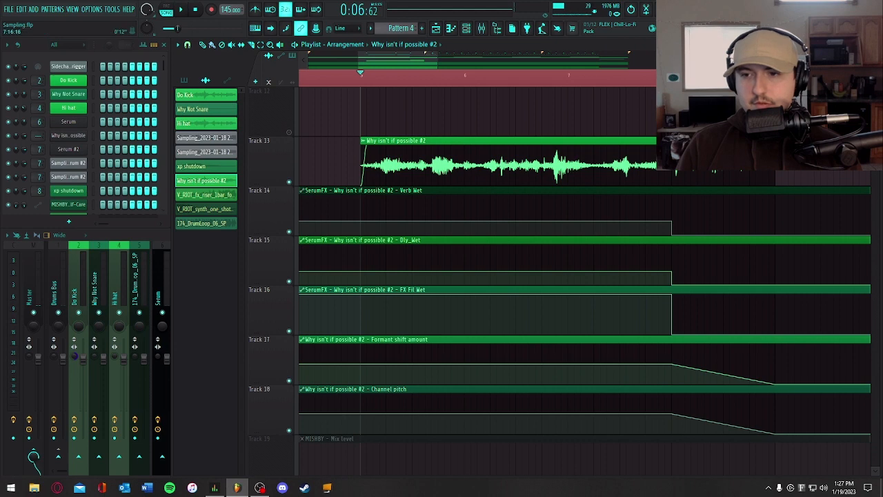
- Audition the vocal with its automation clips from bar 5, and unmute all the remaining playlist tracks
{"action": "left_click", "coordinate": [671, 74]}
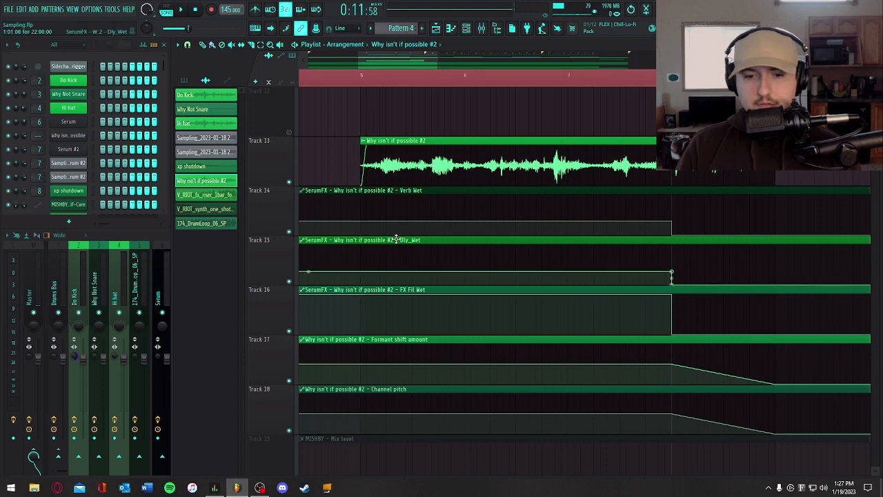
{"action": "left_click", "coordinate": [361, 290]}
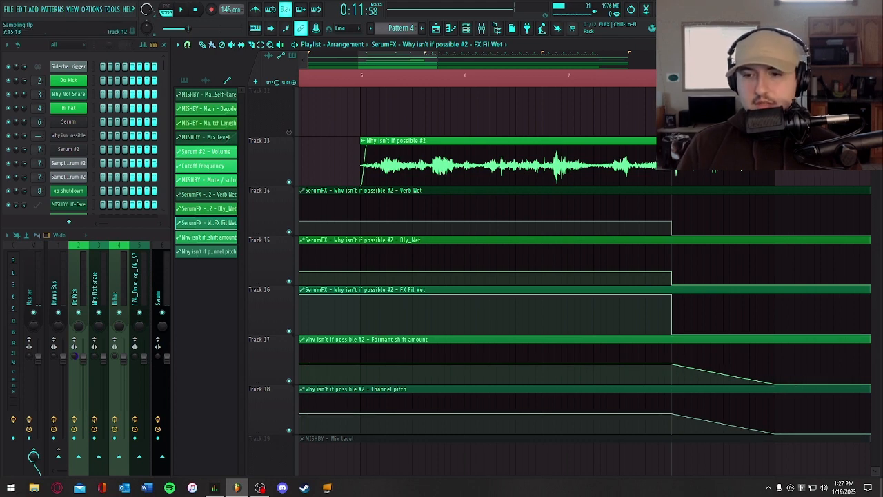
{"action": "left_click", "coordinate": [361, 79]}
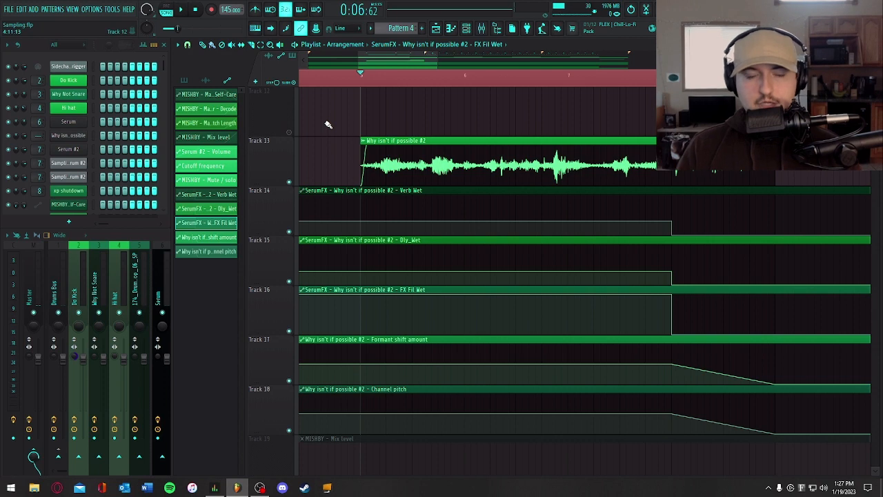
{"action": "key", "text": "space"}
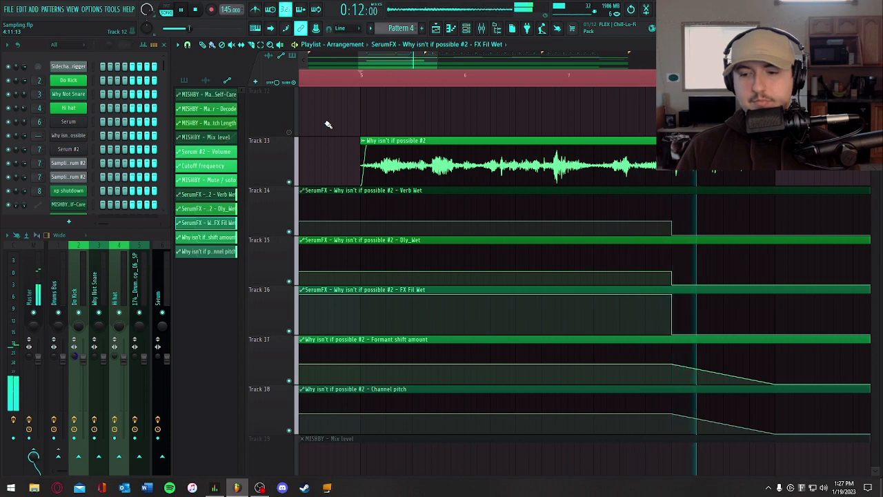
{"action": "key", "text": "space"}
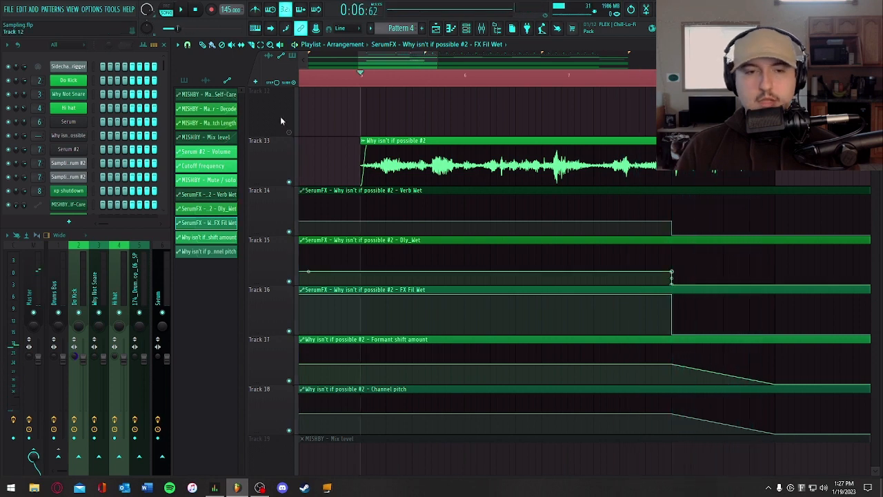
{"action": "right_click", "coordinate": [289, 182]}
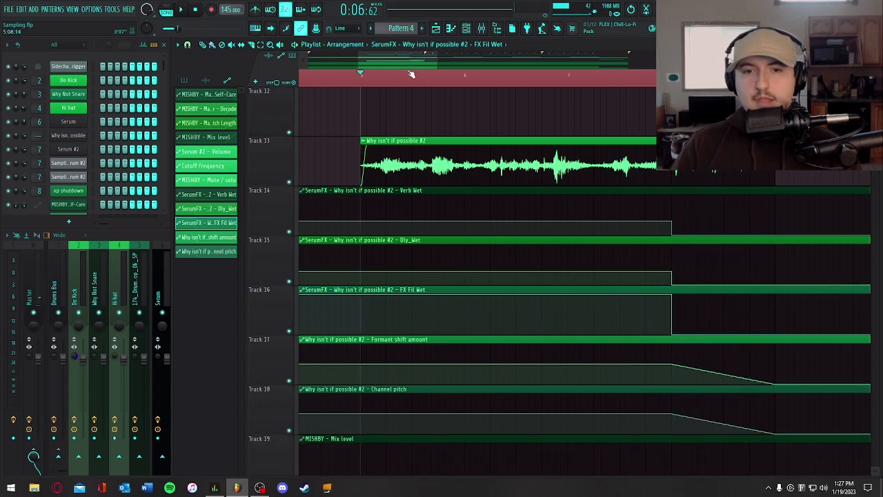
- Show the full arrangement, select Pattern 2, and inspect and audition its Serum bass patch with the typing keyboard enabled
{"action": "mouse_move", "coordinate": [359, 56]}
{"action": "left_mouse_down"}
{"action": "mouse_move", "coordinate": [453, 66]}
{"action": "mouse_move", "coordinate": [714, 61]}
{"action": "left_mouse_up"}
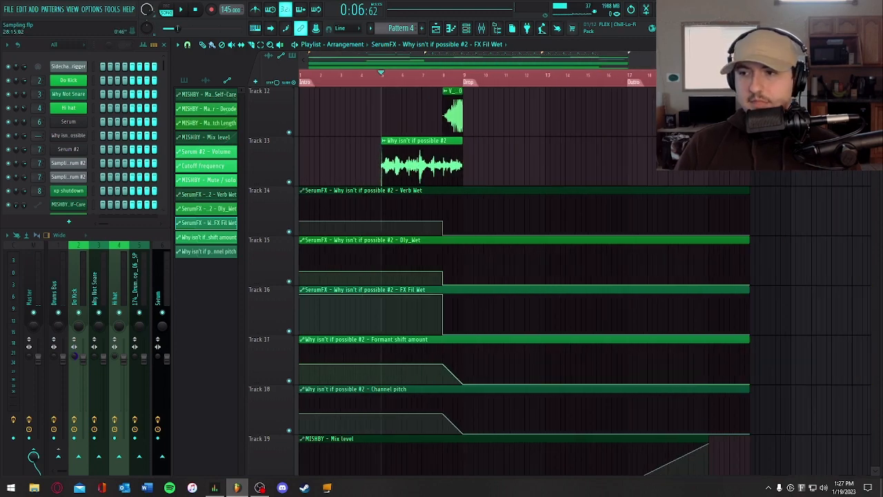
{"action": "mouse_move", "coordinate": [874, 101]}
{"action": "left_mouse_down"}
{"action": "mouse_move", "coordinate": [875, 71]}
{"action": "mouse_move", "coordinate": [874, 98]}
{"action": "left_mouse_up"}
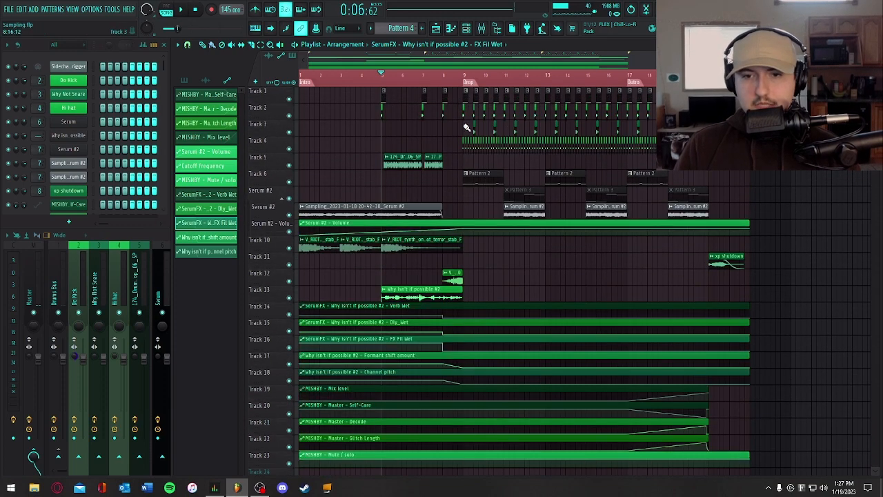
{"action": "left_click", "coordinate": [477, 178]}
{"action": "left_click", "coordinate": [68, 123]}
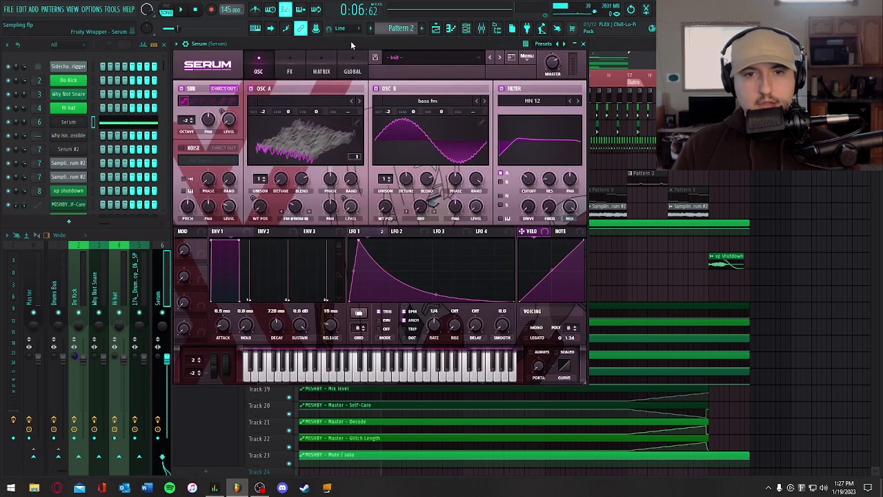
{"action": "left_click", "coordinate": [257, 30]}
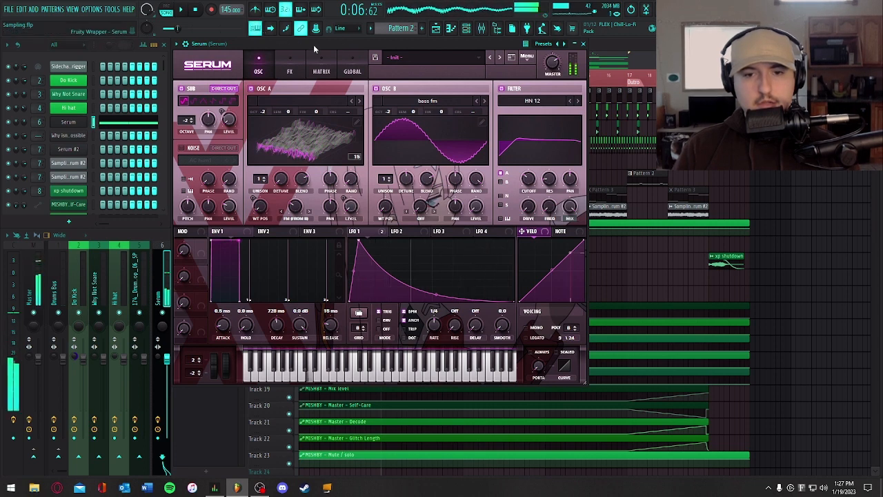
{"action": "left_click", "coordinate": [583, 43]}
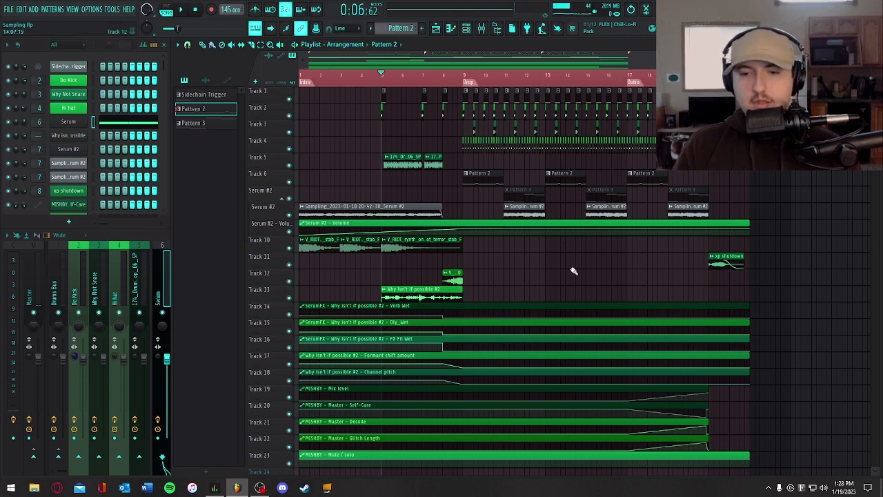
- Select Pattern 3 and inspect the oscillators and effects of the Serum #2 patch behind it
{"action": "left_click", "coordinate": [522, 190]}
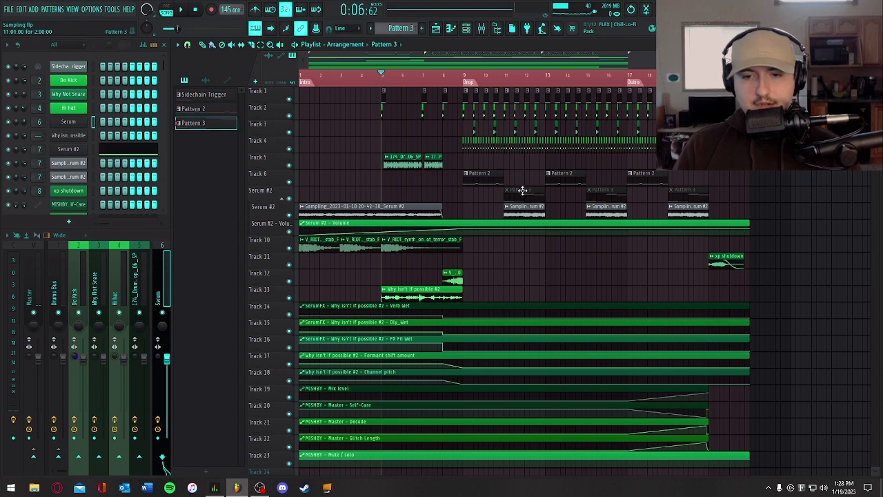
{"action": "left_click", "coordinate": [67, 149]}
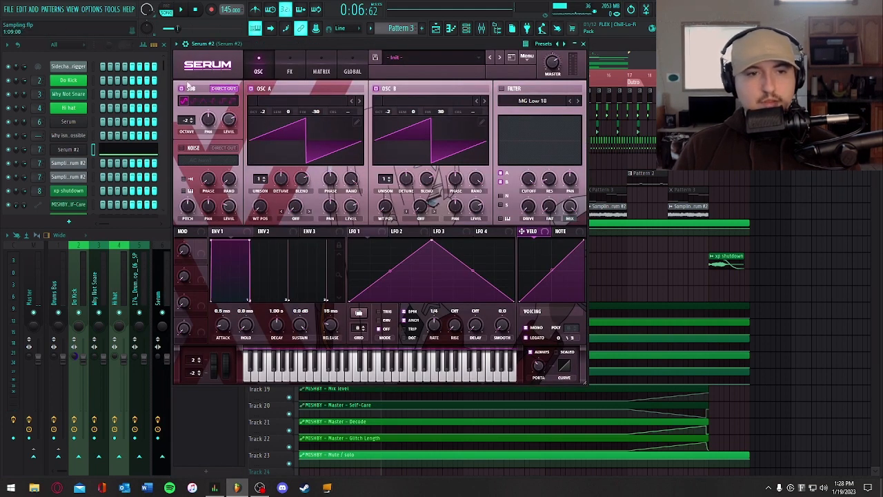
{"action": "left_click", "coordinate": [290, 72]}
{"action": "left_click", "coordinate": [260, 71]}
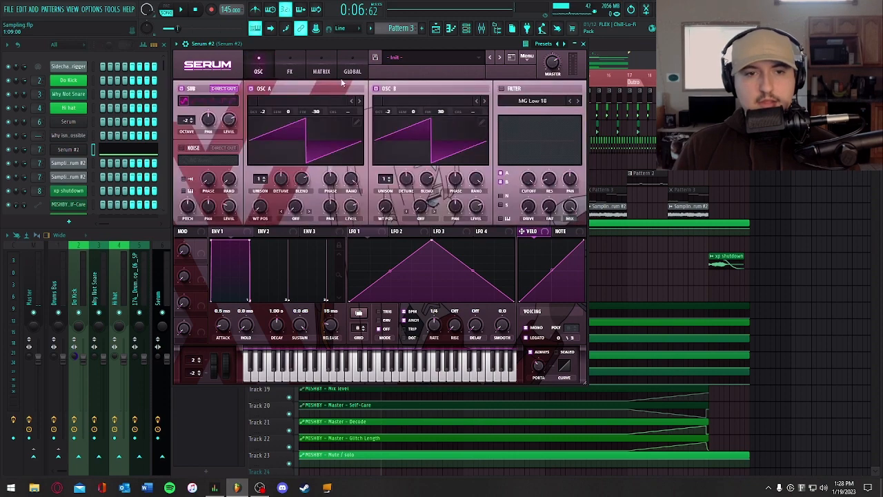
{"action": "left_click", "coordinate": [583, 42]}
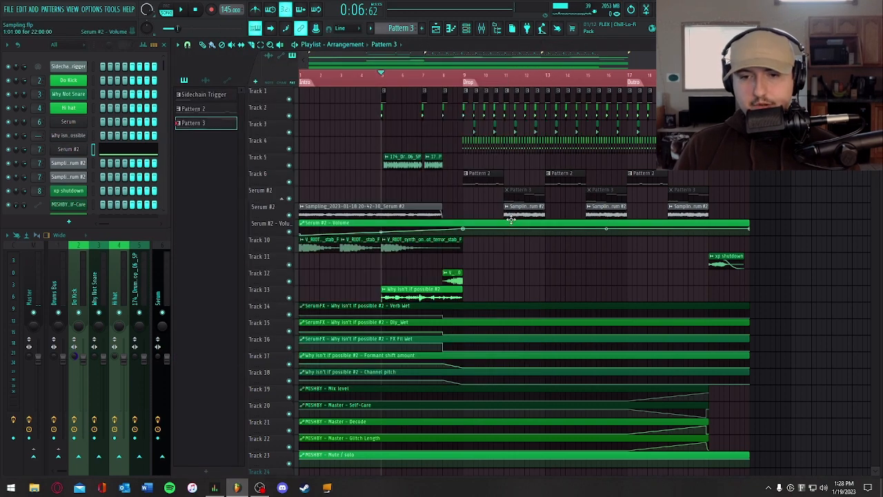
- Solo the rendered Serum #2 audio track, audition it from bar 11, and restore all tracks
{"action": "left_click", "coordinate": [505, 88]}
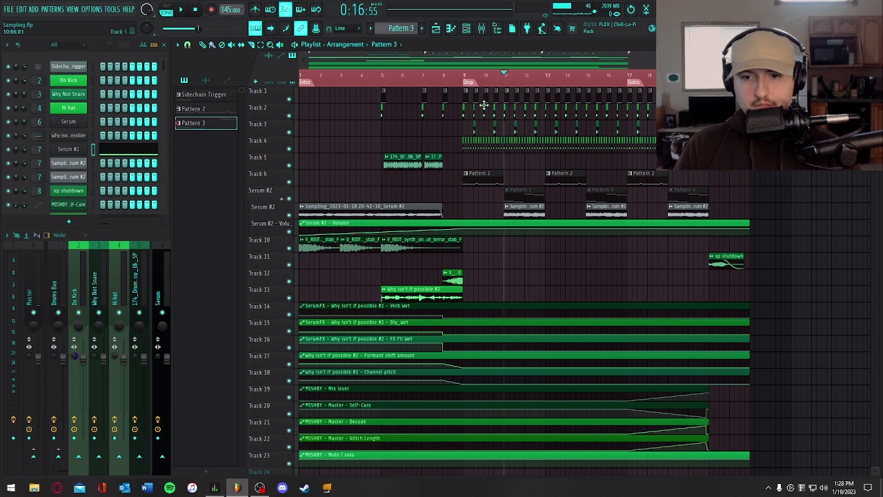
{"action": "right_click", "coordinate": [290, 216]}
{"action": "key", "text": "space"}
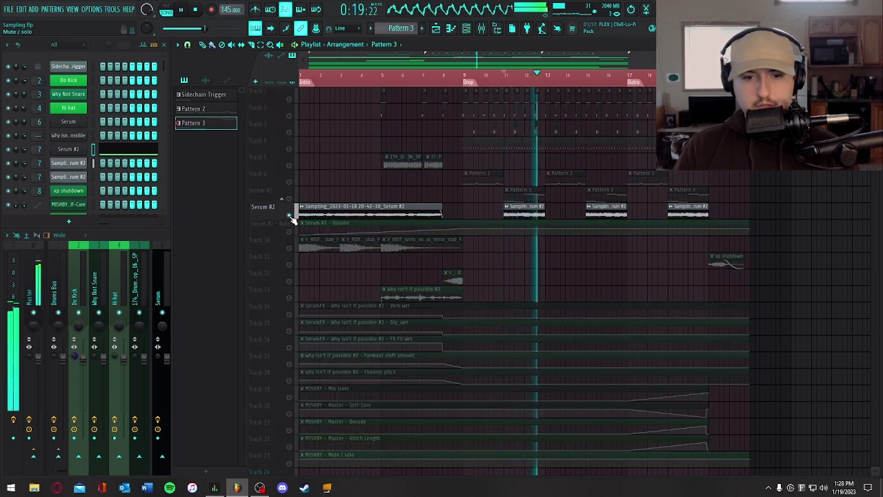
{"action": "key", "text": "space"}
{"action": "right_click", "coordinate": [290, 217]}
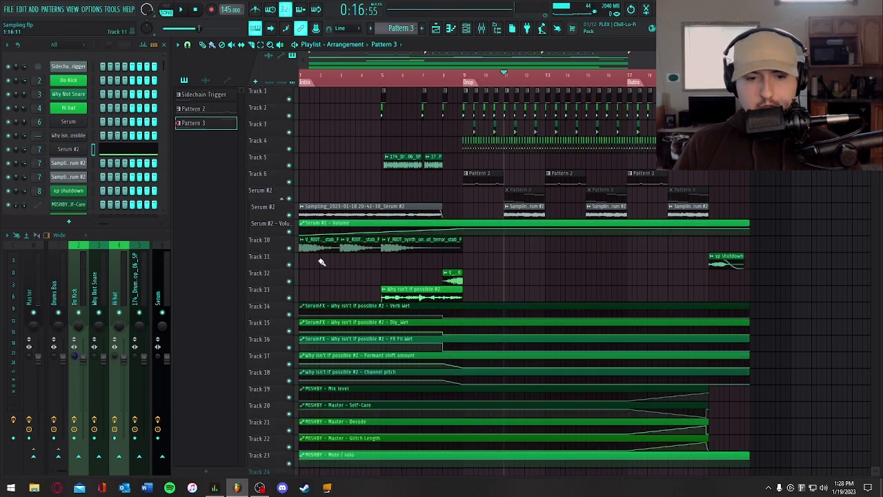
- Solo the stab samples on Track 10, audition them from the start of the intro, and restore all tracks
{"action": "right_click", "coordinate": [289, 247]}
{"action": "left_click_drag", "start_coordinate": [322, 73], "coordinate": [258, 65]}
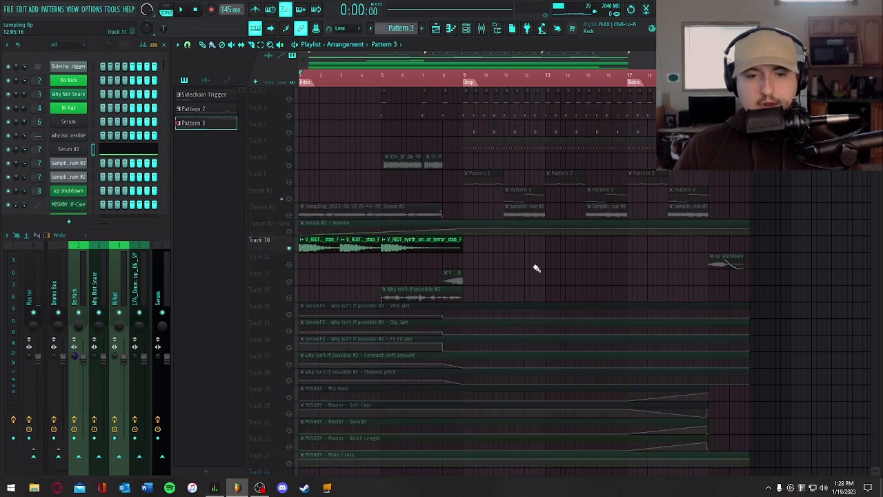
{"action": "key", "text": "space"}
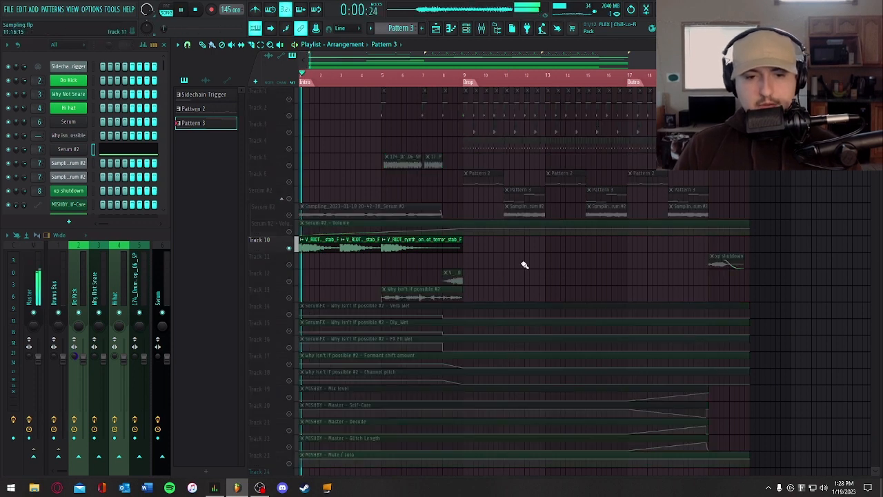
{"action": "left_click", "coordinate": [292, 251], "text": "ctrl"}
{"action": "key", "text": "space"}
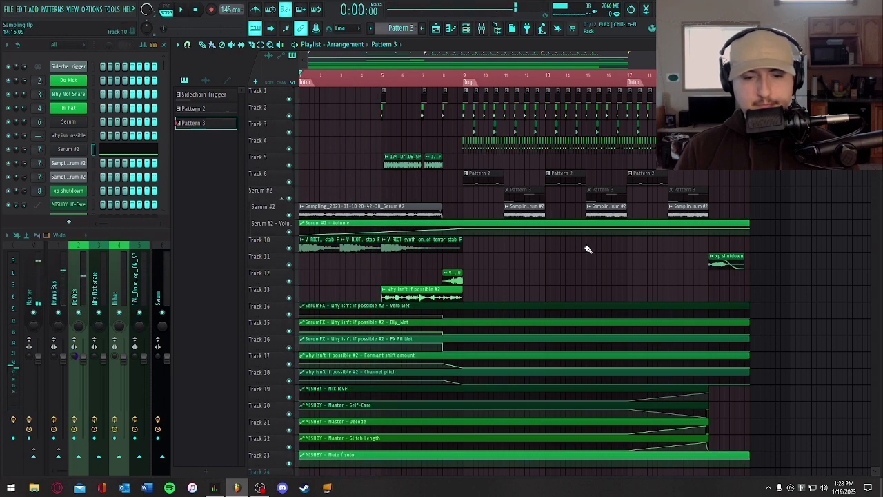
- Solo the kick on Track 2, audition it from bar 5, and inspect the SerumFX on its Do Kick mixer channel
{"action": "left_click", "coordinate": [382, 75]}
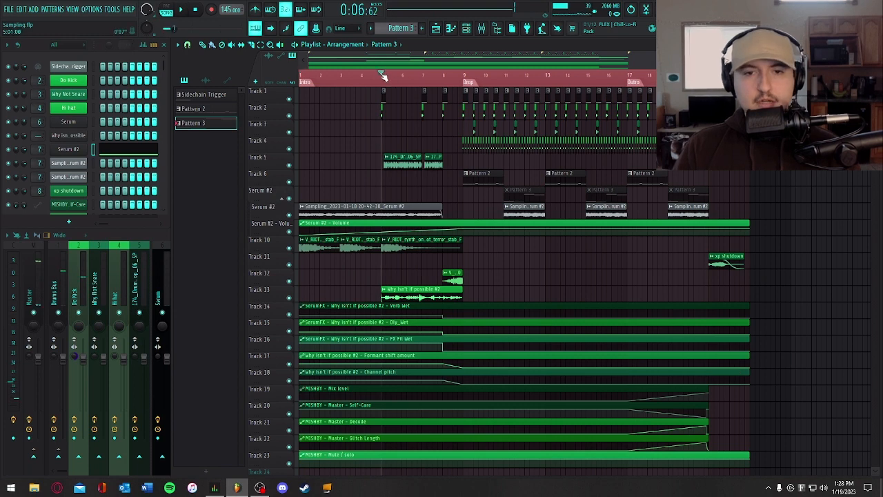
{"action": "left_click", "coordinate": [289, 115], "text": "ctrl"}
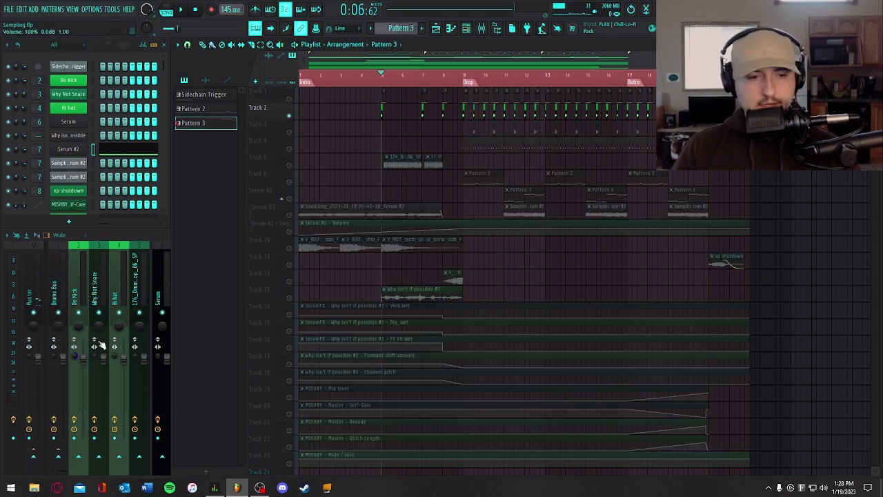
{"action": "left_click", "coordinate": [64, 268]}
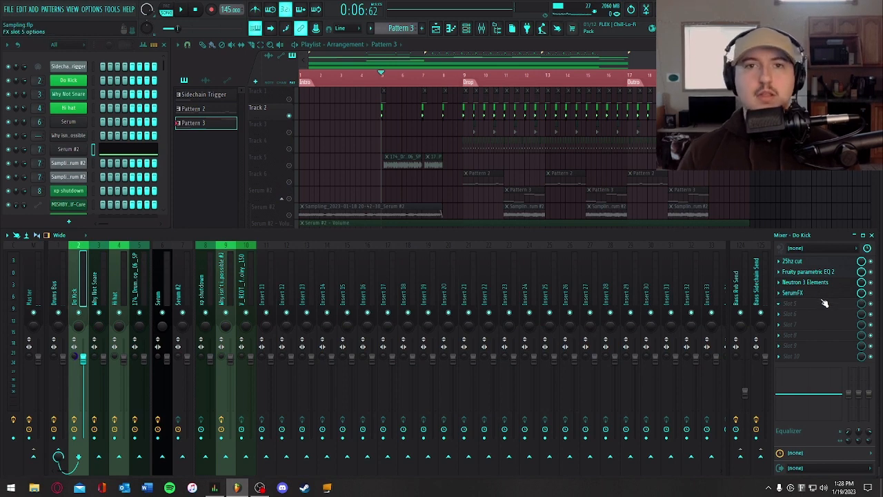
{"action": "key", "text": "space"}
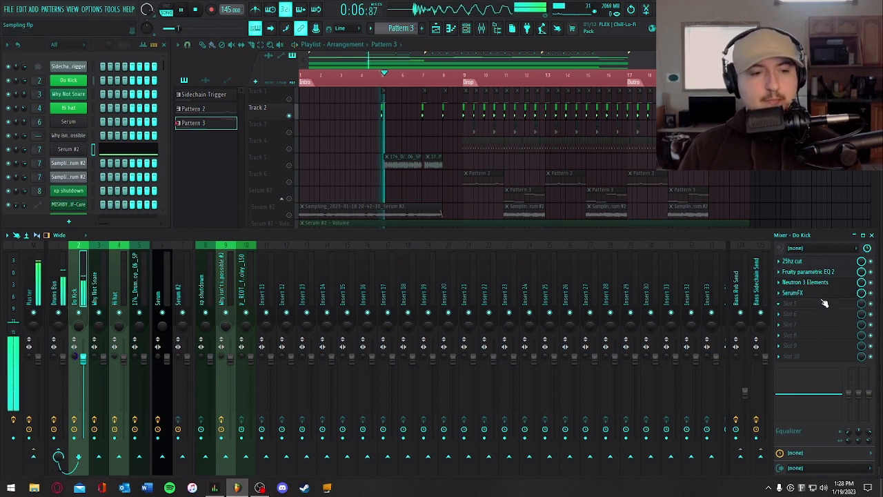
{"action": "key", "text": "space"}
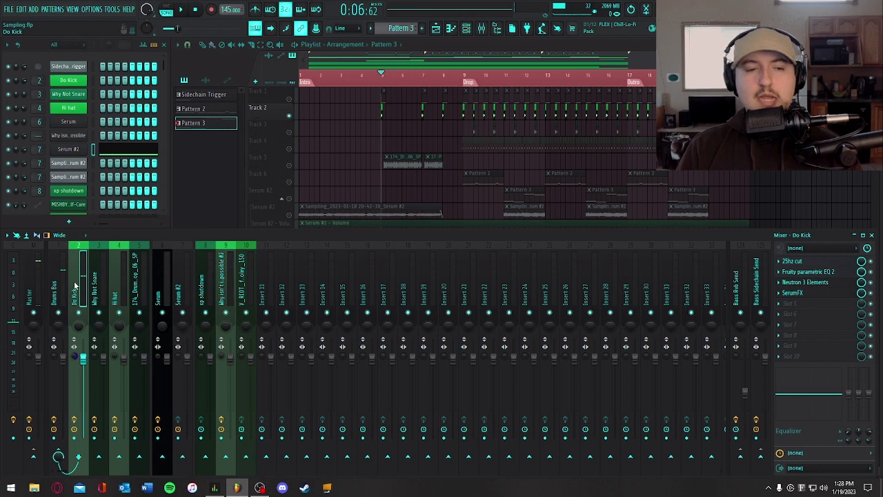
{"action": "key", "text": "space"}
{"action": "key", "text": "space"}
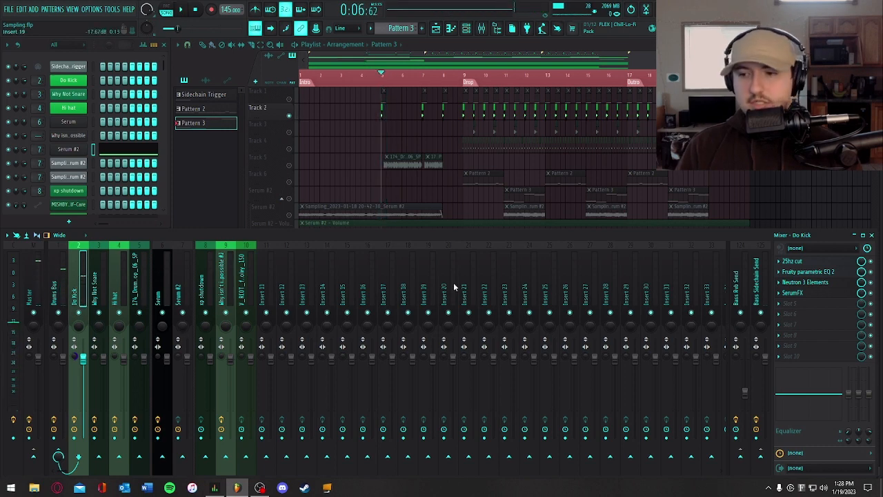
{"action": "left_click", "coordinate": [792, 292]}
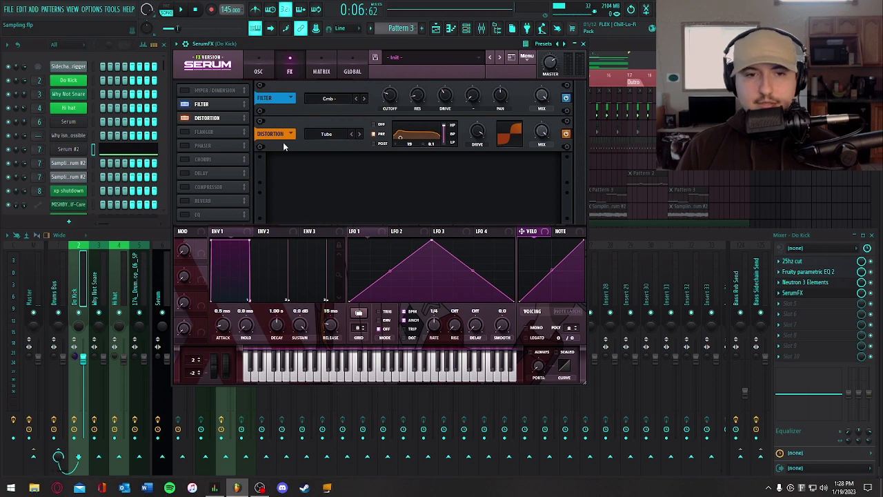
{"action": "left_click", "coordinate": [583, 44]}
- Inspect Magnetite on the Drums Bus, and review the Equalizer, Imager and Maximizer modules in its Ozone 9 Elements
{"action": "left_click", "coordinate": [62, 290]}
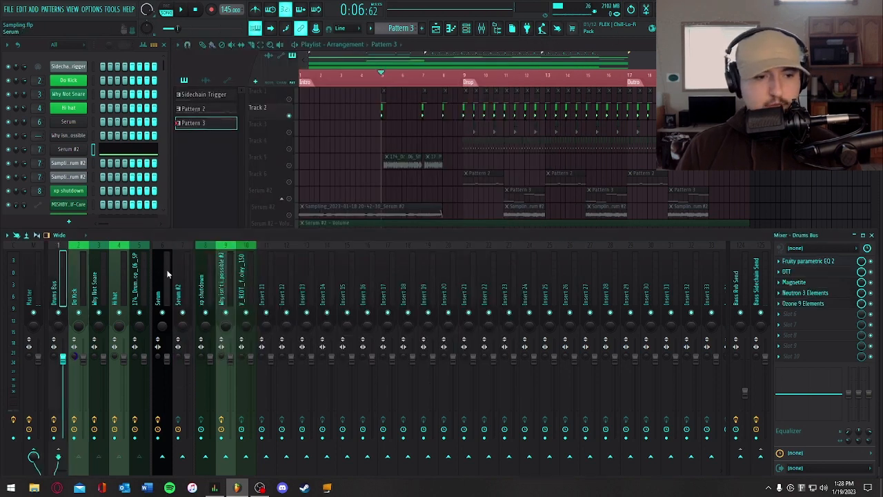
{"action": "left_click", "coordinate": [819, 283]}
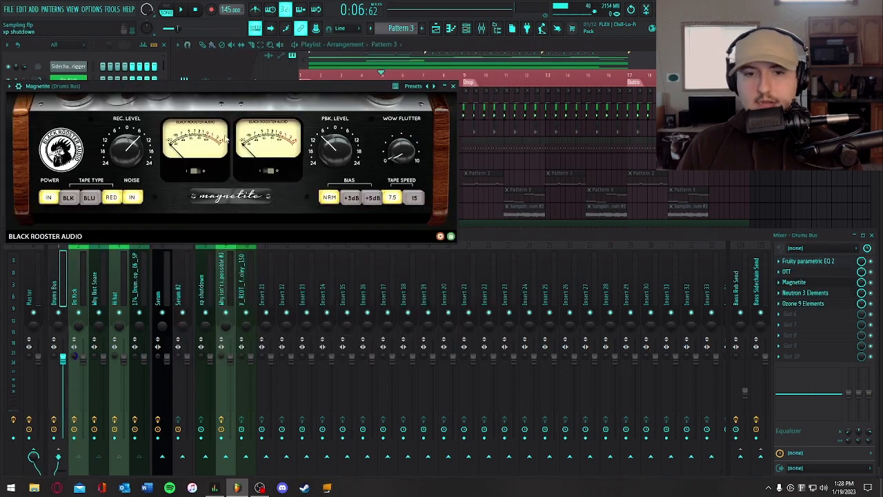
{"action": "left_click", "coordinate": [452, 86]}
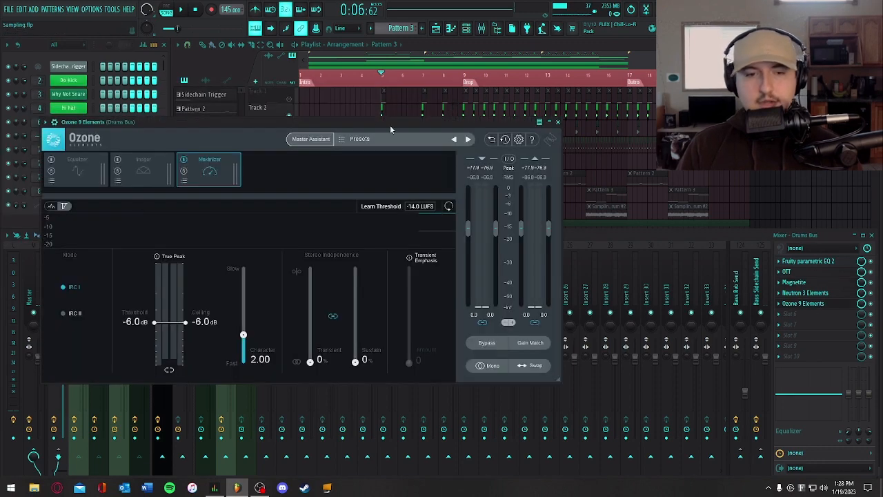
{"action": "left_click_drag", "start_coordinate": [331, 118], "coordinate": [501, 70]}
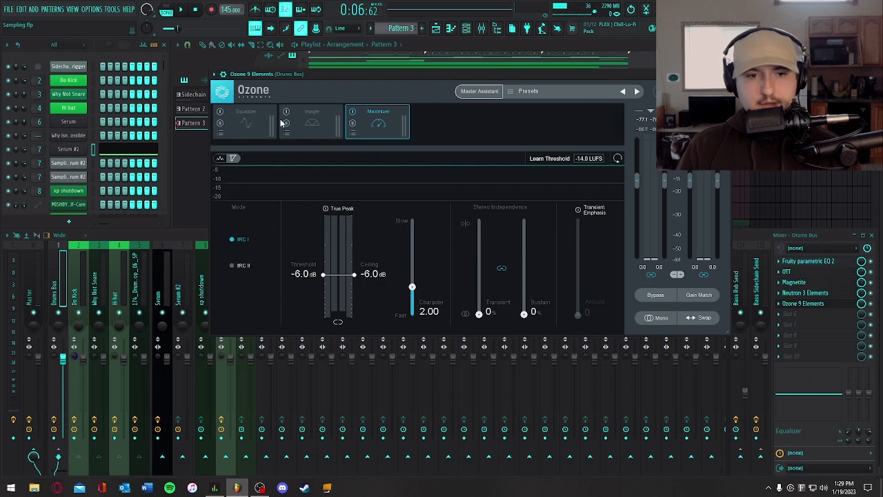
{"action": "left_click", "coordinate": [247, 125]}
{"action": "left_click", "coordinate": [301, 122]}
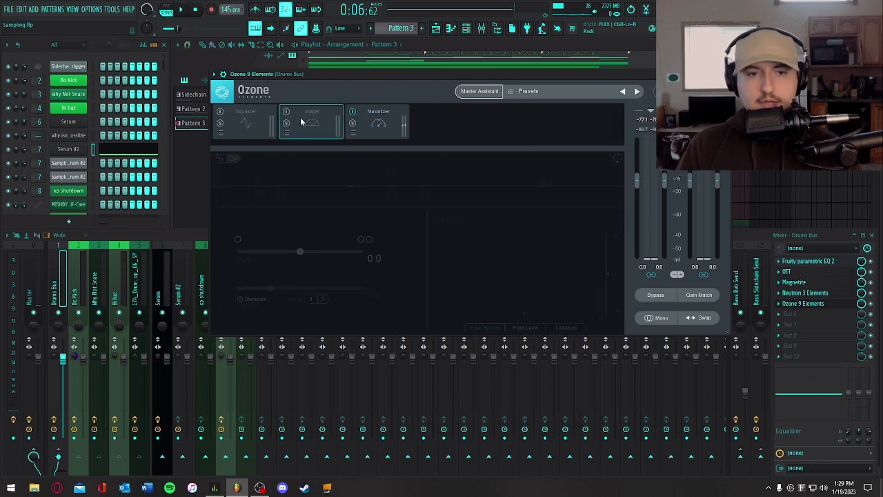
{"action": "left_click", "coordinate": [389, 123]}
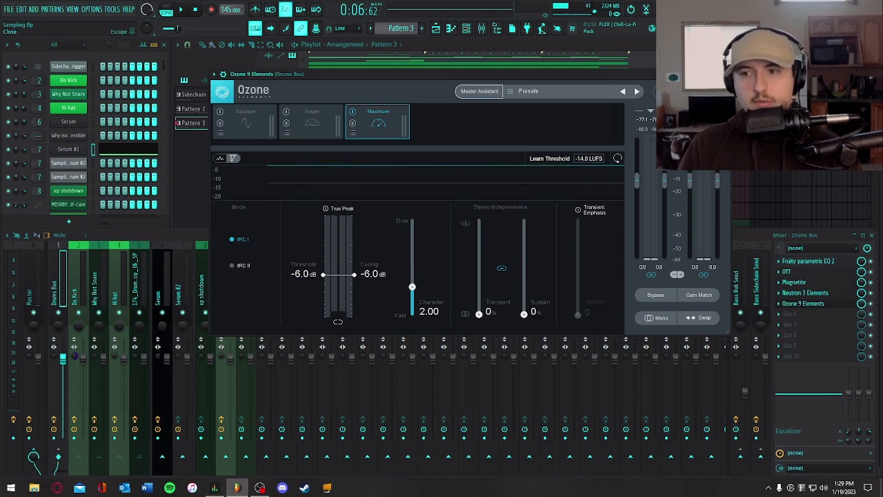
{"action": "left_click", "coordinate": [724, 74]}
- Inspect the Ozone 9 Elements Maximizer on the Master channel and return to the playlist
{"action": "left_click", "coordinate": [36, 283]}
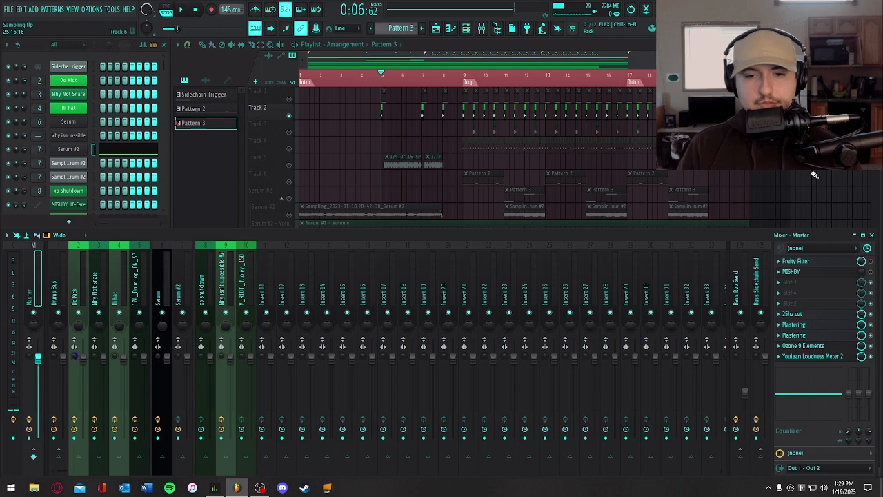
{"action": "left_click", "coordinate": [804, 345]}
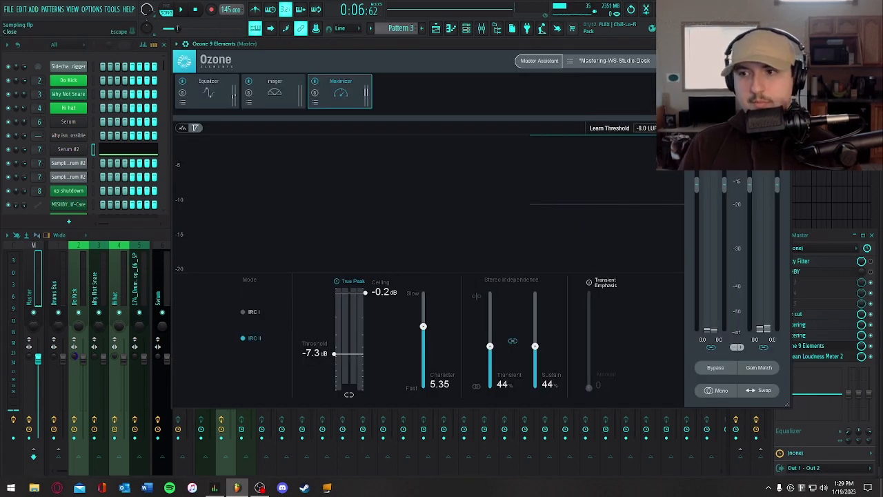
{"action": "left_click", "coordinate": [785, 44]}
{"action": "left_click", "coordinate": [791, 201]}
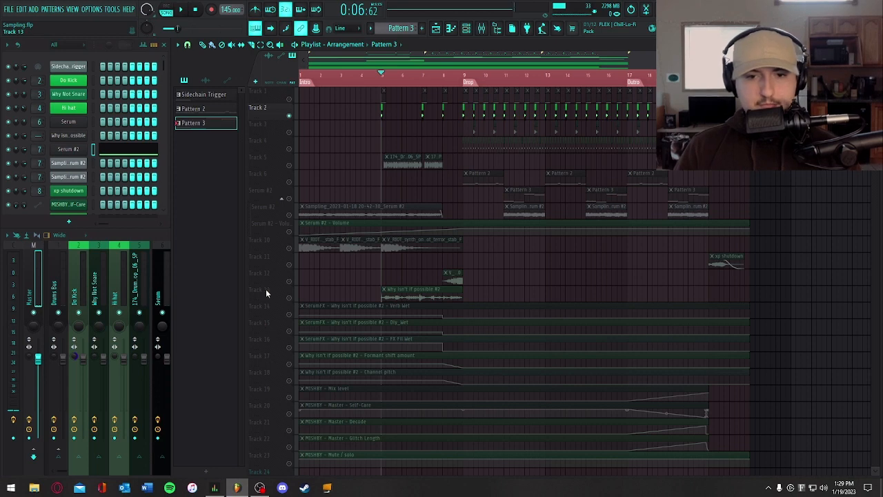
- Solo the snare on Track 3, audition its first hit in the drop, and inspect the SerumFX on the Why Not Snare channel
{"action": "right_click", "coordinate": [289, 149]}
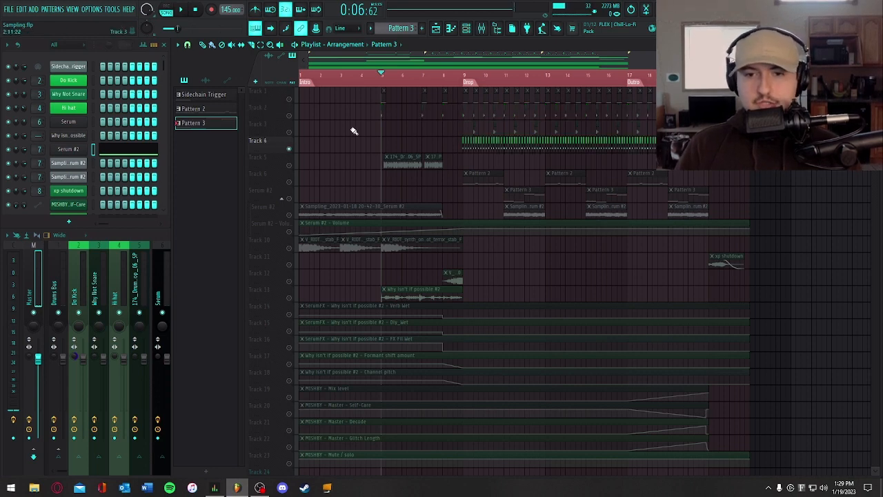
{"action": "left_click", "coordinate": [468, 78]}
{"action": "right_click", "coordinate": [289, 132]}
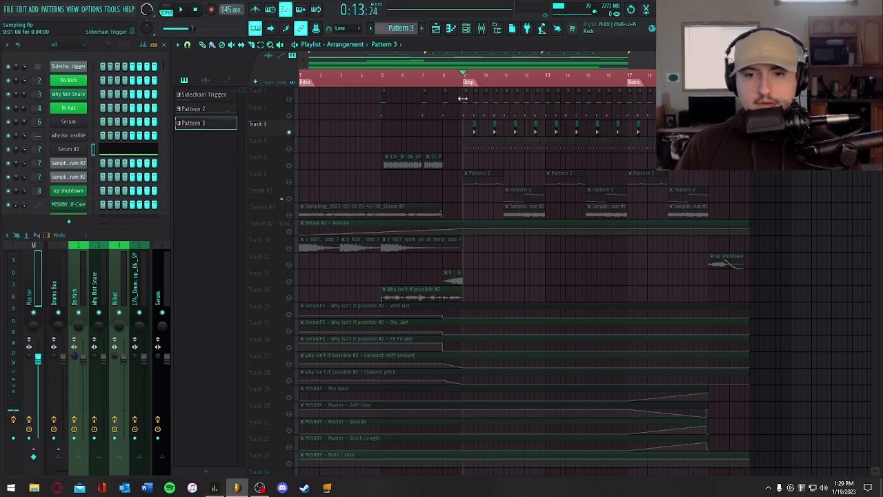
{"action": "left_click", "coordinate": [473, 76]}
{"action": "key", "text": "space"}
{"action": "key", "text": "space"}
{"action": "left_click", "coordinate": [104, 281]}
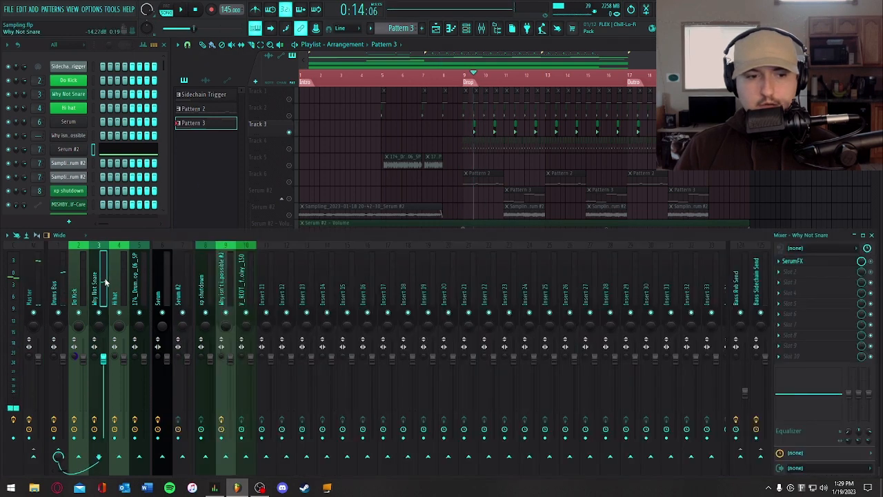
{"action": "left_click", "coordinate": [820, 262]}
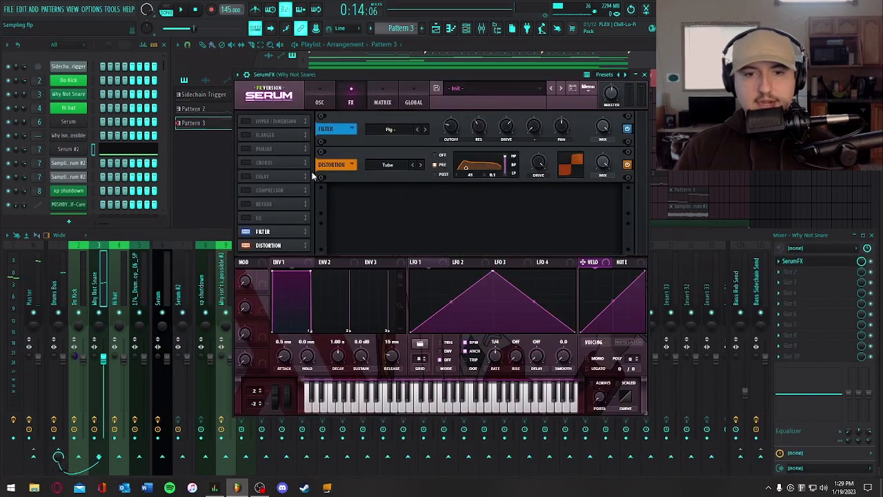
- Close the snare's SerumFX, solo Track 4, and place the playhead at the Drop marker in bar 9
{"action": "left_click", "coordinate": [644, 76]}
{"action": "key", "text": "space"}
{"action": "key", "text": "space"}
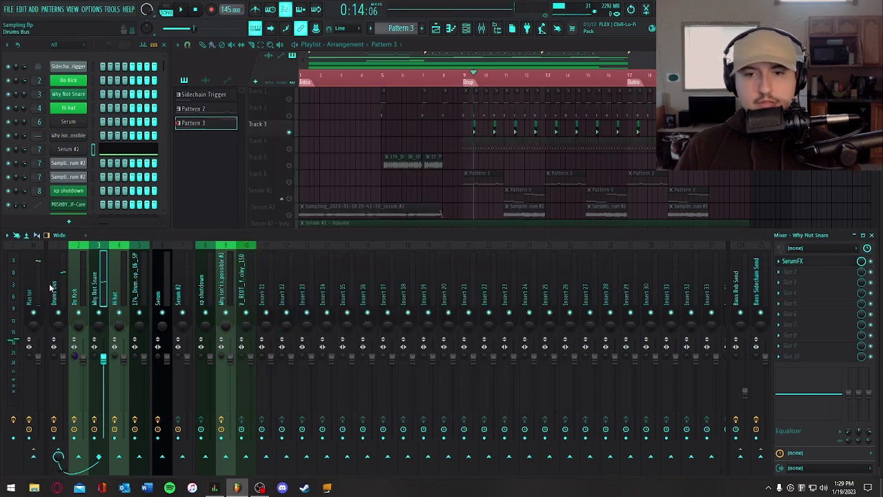
{"action": "left_click", "coordinate": [281, 146]}
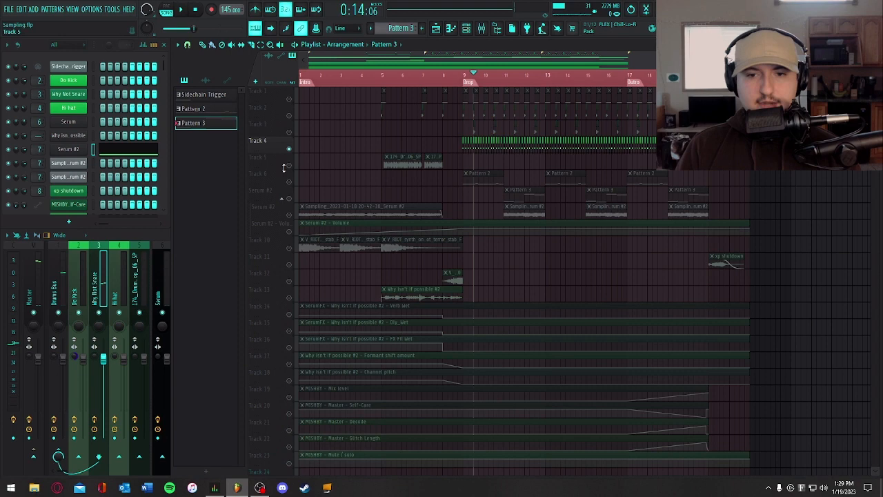
{"action": "left_click", "coordinate": [481, 81]}
- Inspect the 25hz cut EQ on the 174_DrumLoop_06_SP mixer channel
{"action": "left_click", "coordinate": [141, 276]}
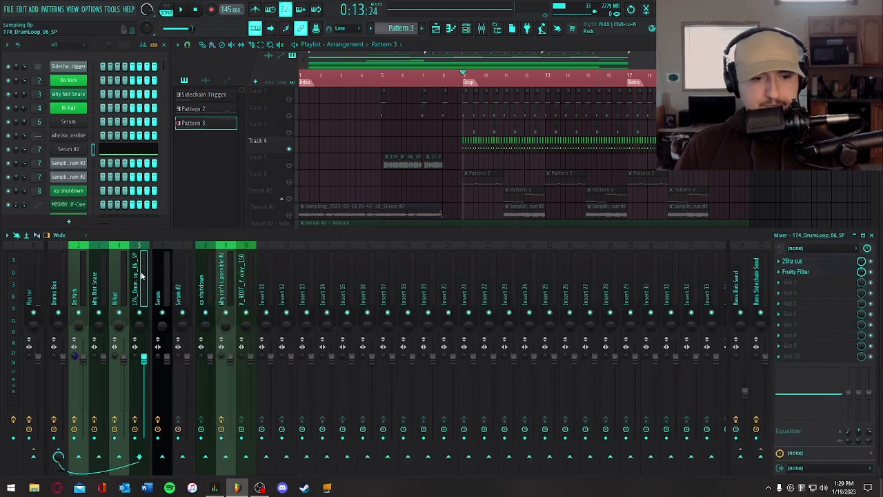
{"action": "left_click", "coordinate": [792, 261]}
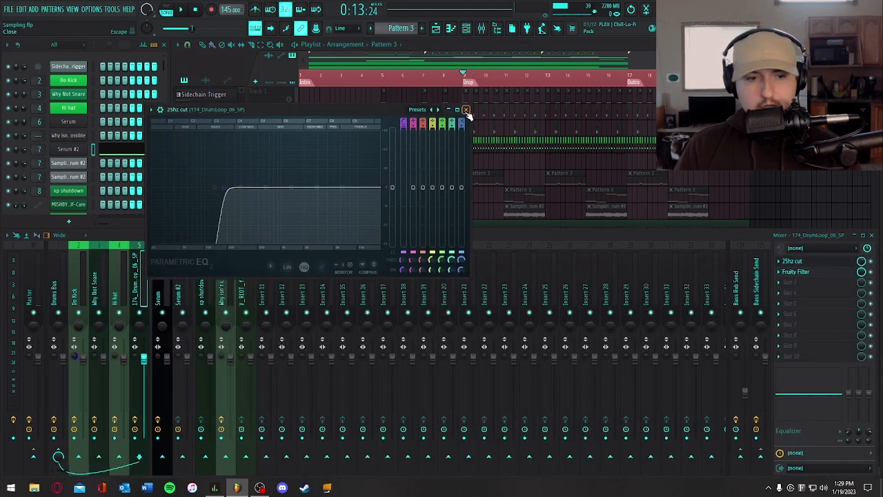
{"action": "left_click", "coordinate": [124, 261]}
{"action": "left_click", "coordinate": [466, 110]}
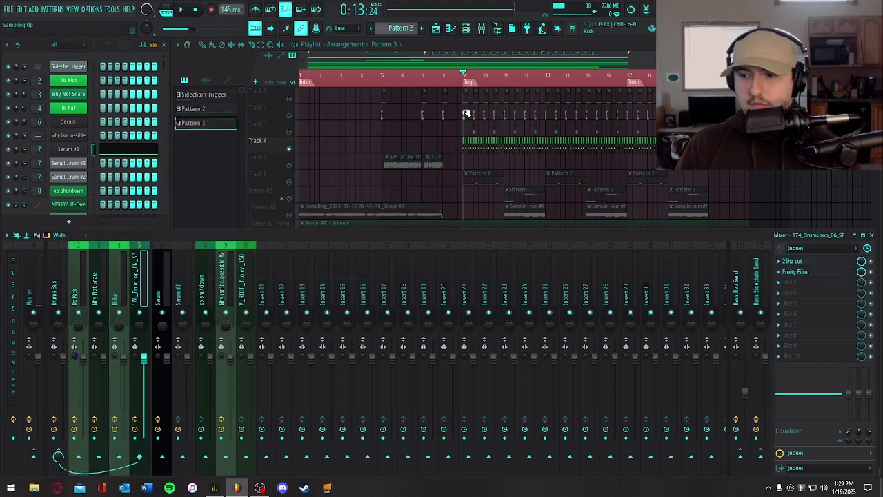
- Inspect the OTT, Fruity parametric EQ 2 and SerumFX effects on the Hi hat mixer channel
{"action": "left_click", "coordinate": [118, 262]}
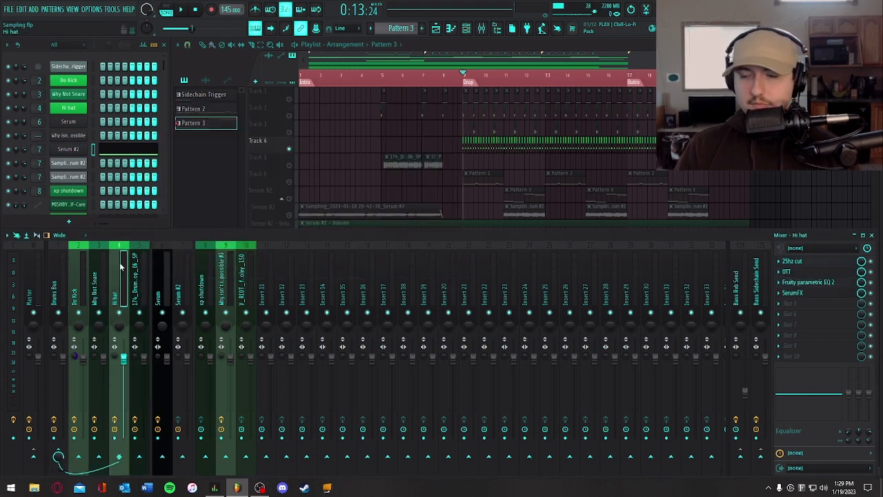
{"action": "left_click", "coordinate": [812, 273]}
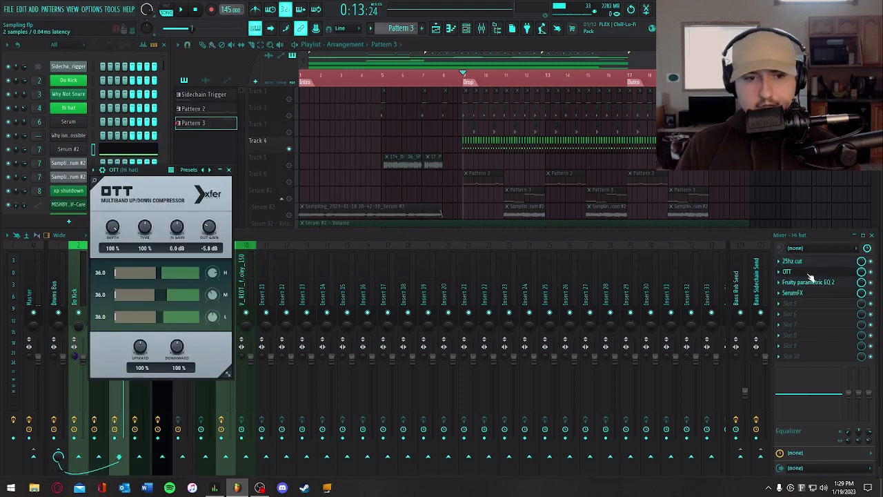
{"action": "left_click", "coordinate": [812, 273]}
{"action": "left_click", "coordinate": [807, 282]}
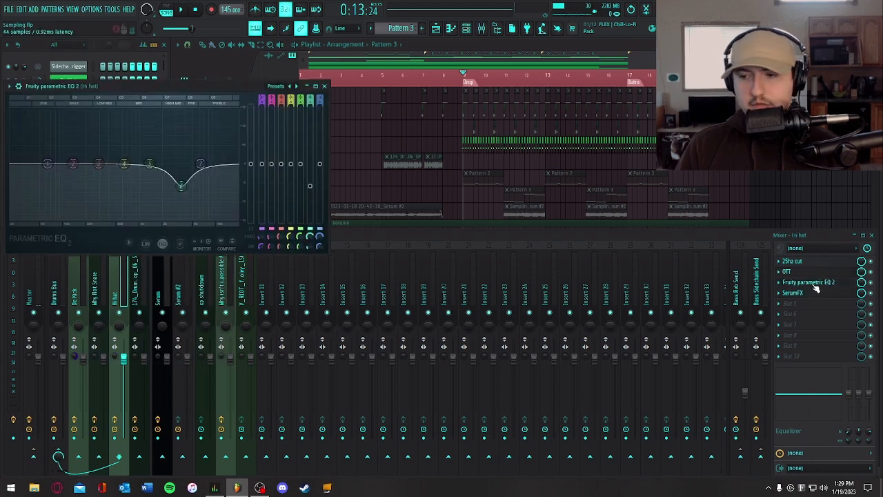
{"action": "left_click", "coordinate": [812, 292]}
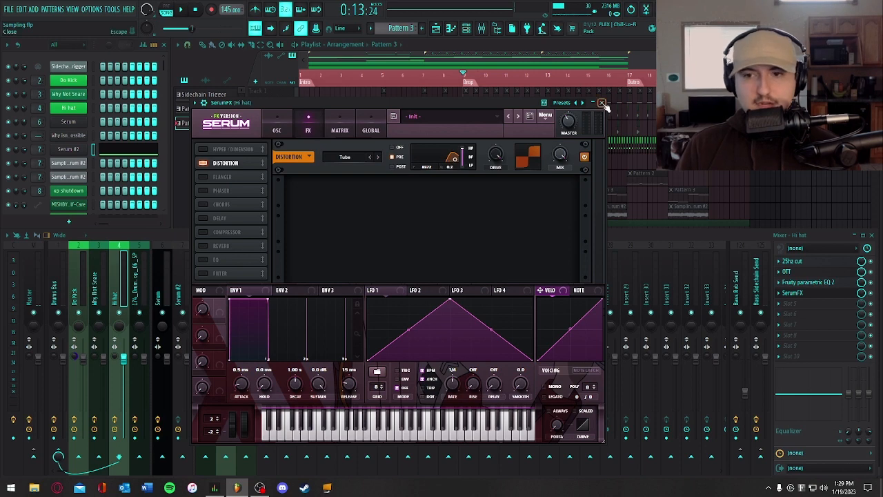
{"action": "left_click", "coordinate": [602, 103]}
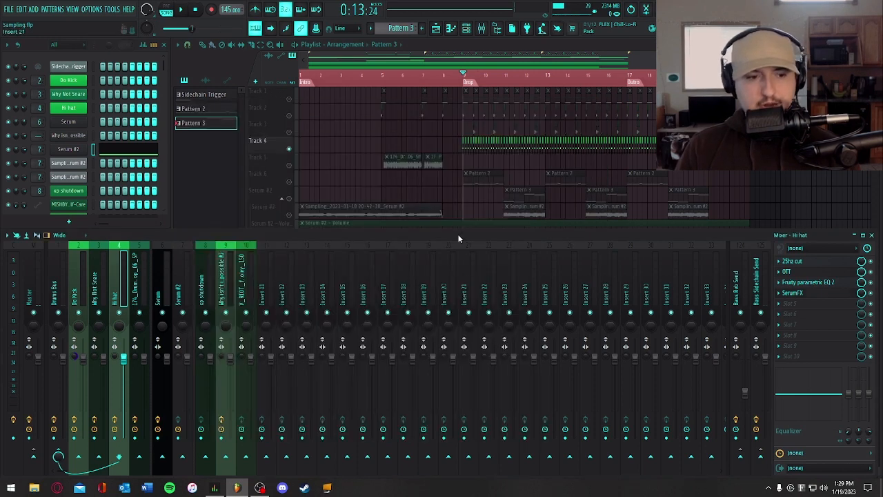
- Audition the soloed hi-hats from the start of the drop and unsolo Track 4 to restore all tracks
{"action": "key", "text": "space"}
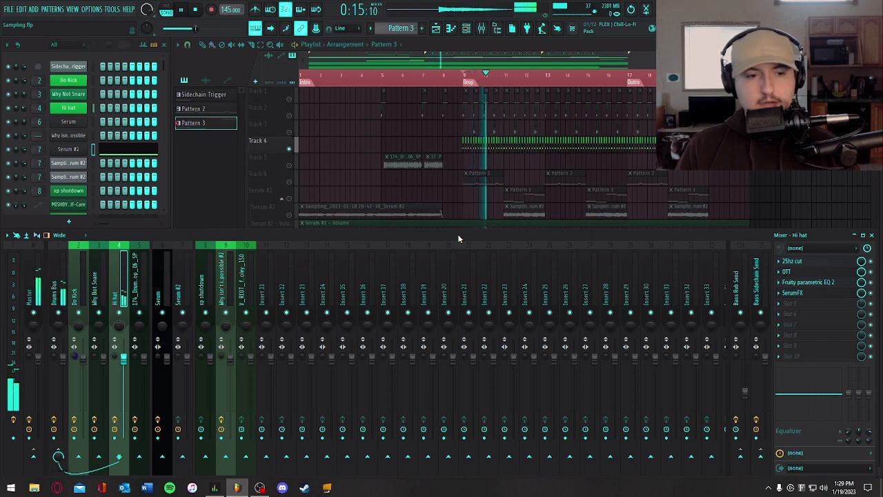
{"action": "key", "text": "space"}
{"action": "right_click", "coordinate": [120, 313]}
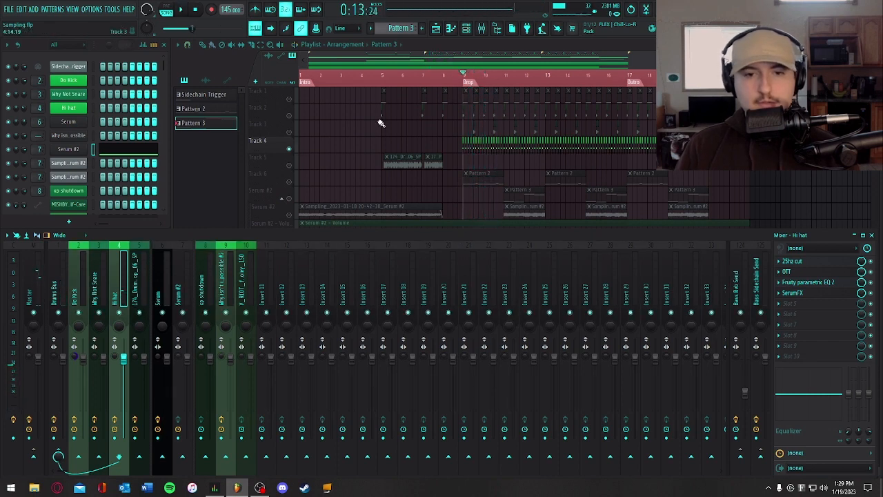
{"action": "right_click", "coordinate": [381, 123]}
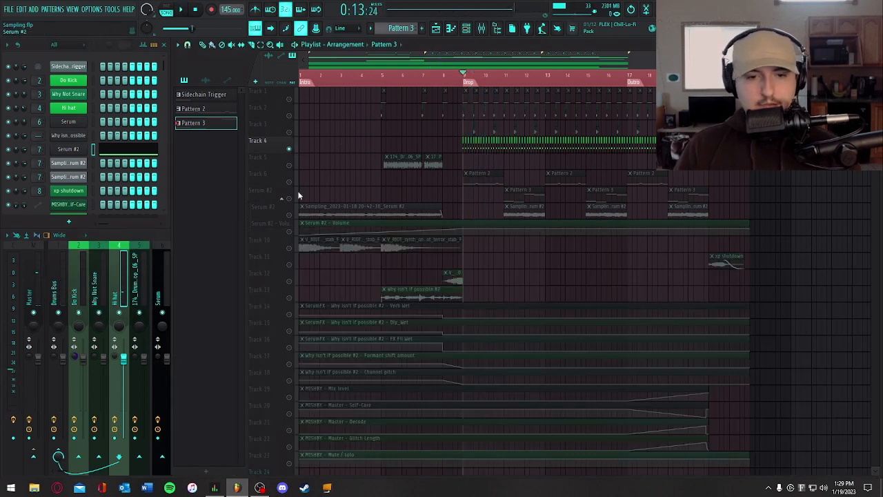
{"action": "right_click", "coordinate": [284, 146]}
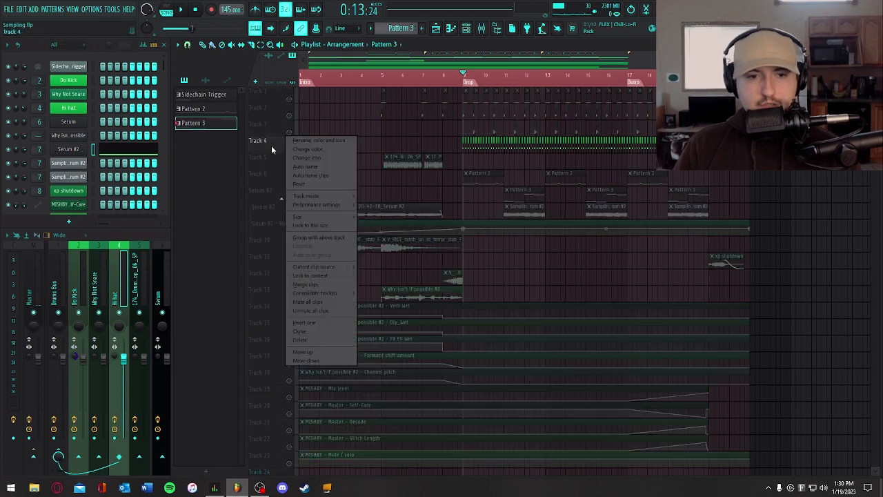
{"action": "left_click", "coordinate": [272, 147]}
{"action": "right_click", "coordinate": [289, 148]}
- Select the MISHBY Mix level automation, place the playhead at the Outro marker, and inspect MISHBY on the Master channel
{"action": "scroll", "coordinate": [368, 140], "scroll_direction": "down", "scroll_amount": 3}
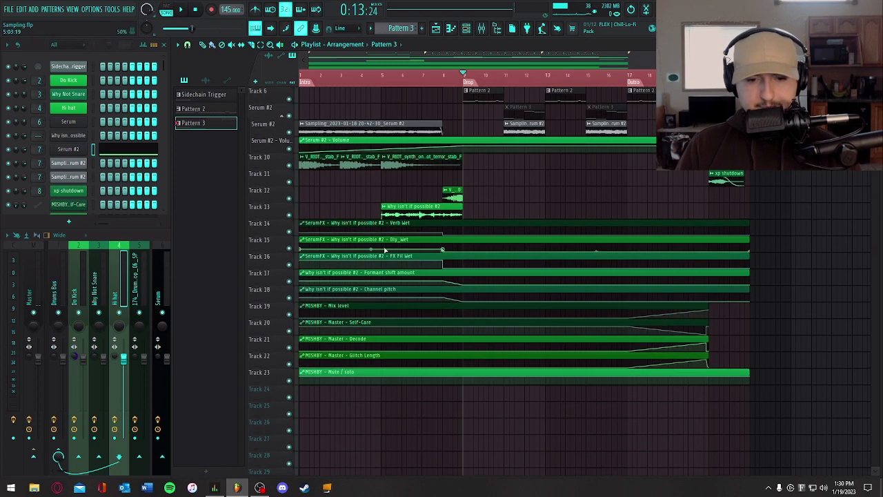
{"action": "left_click", "coordinate": [333, 306]}
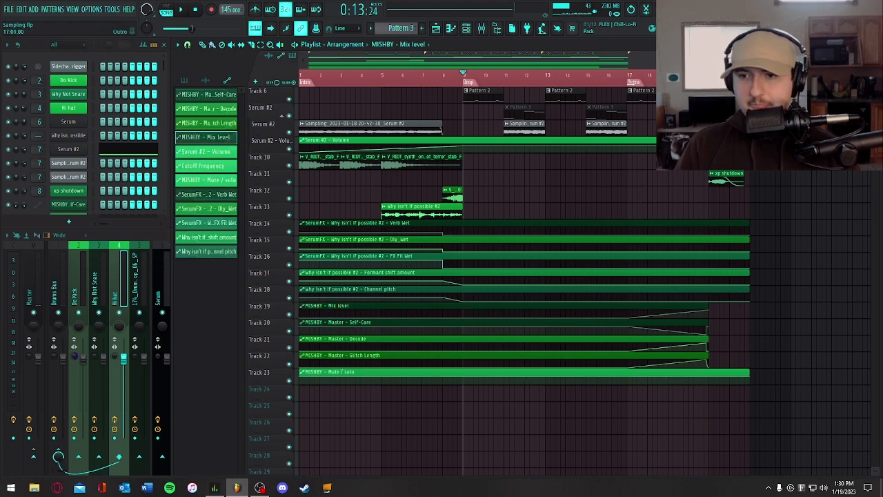
{"action": "left_click", "coordinate": [631, 82]}
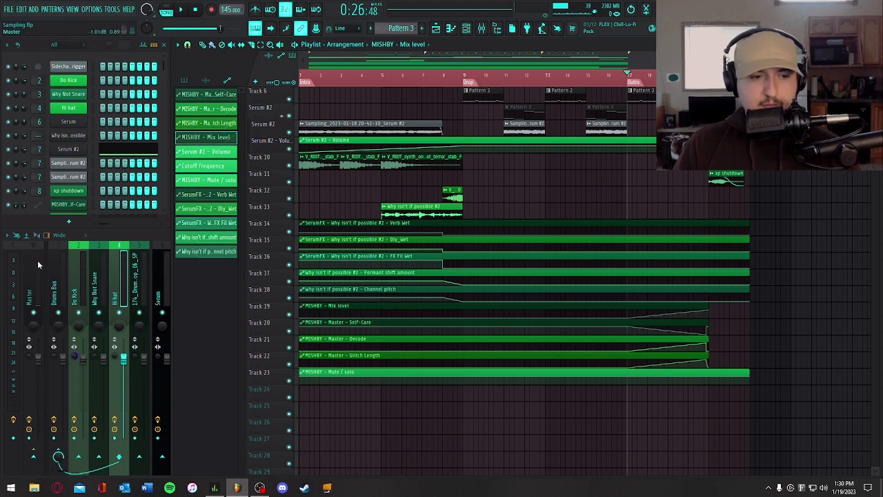
{"action": "left_click", "coordinate": [38, 260]}
{"action": "left_click", "coordinate": [831, 273]}
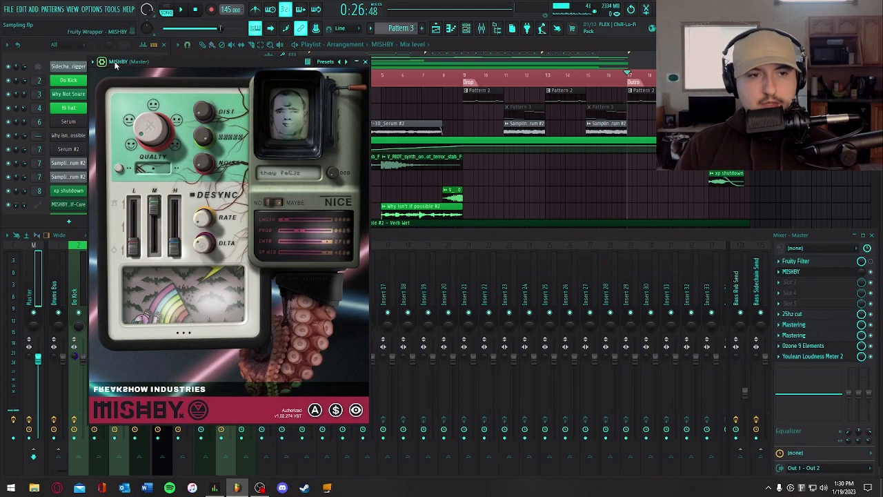
{"action": "left_click_drag", "start_coordinate": [145, 61], "coordinate": [252, 47]}
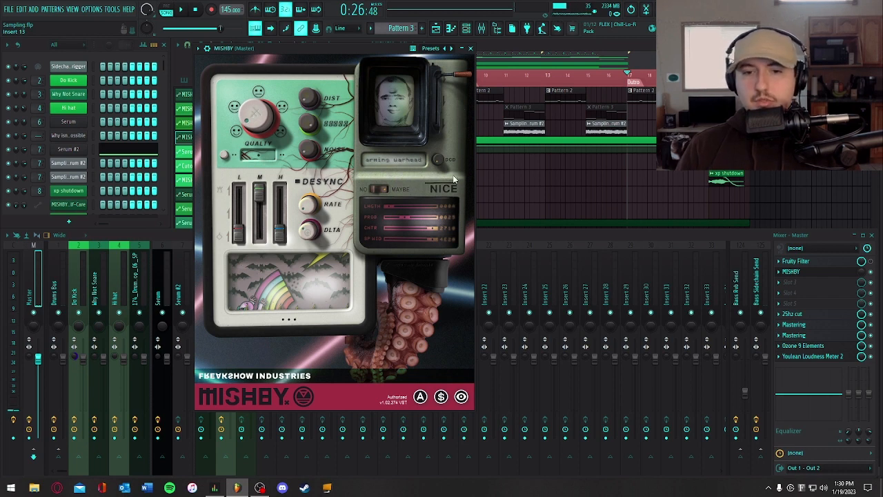
{"action": "left_click", "coordinate": [471, 48]}
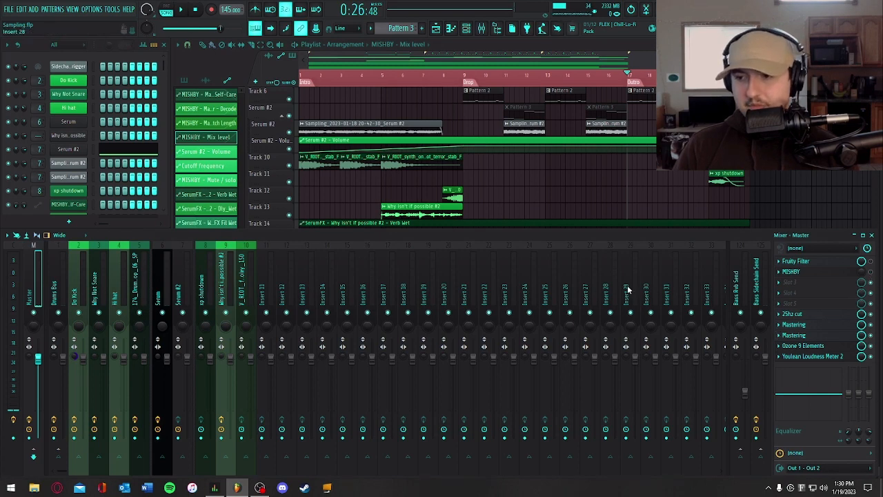
- Select the Outro range from bar 17 to 21 and audition it while watching MISHBY's mix level on the Master channel
{"action": "right_click", "coordinate": [762, 120]}
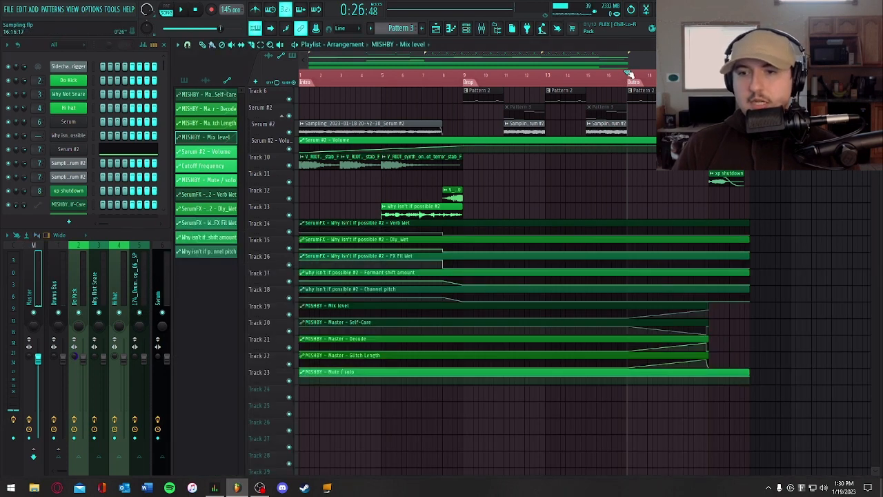
{"action": "left_click_drag", "start_coordinate": [629, 73], "coordinate": [690, 73]}
{"action": "right_click", "coordinate": [755, 121]}
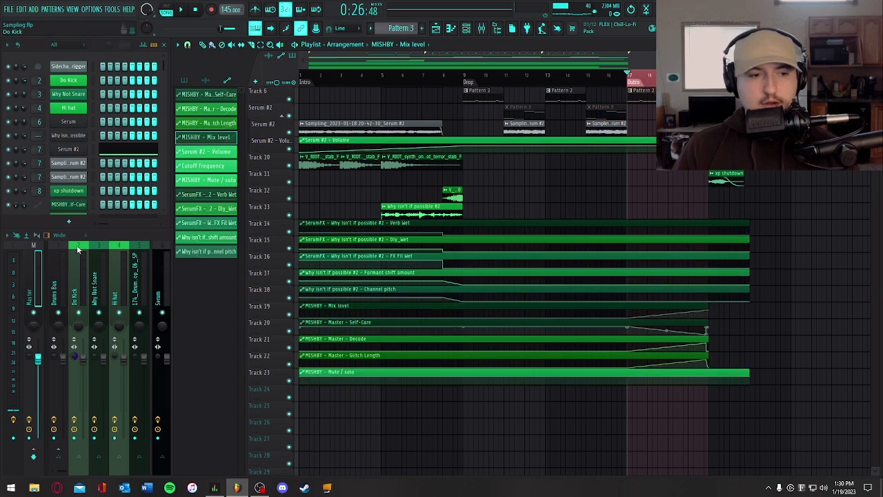
{"action": "left_click", "coordinate": [36, 260]}
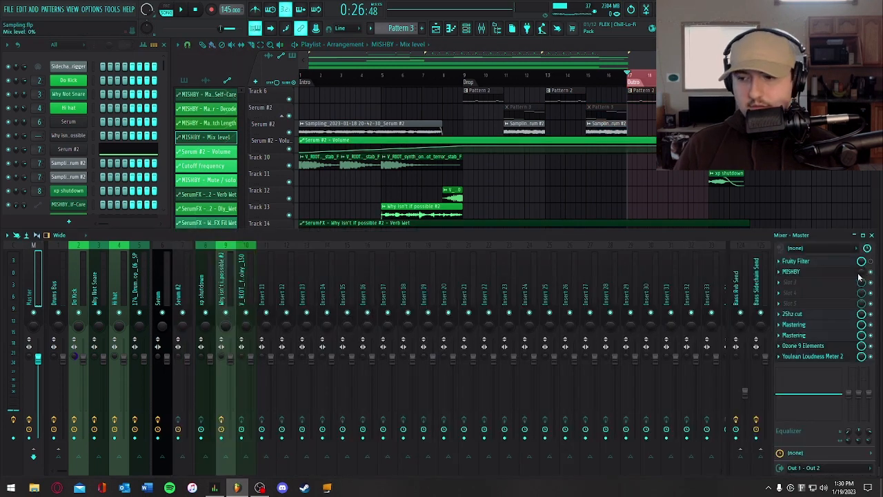
{"action": "key", "text": "space"}
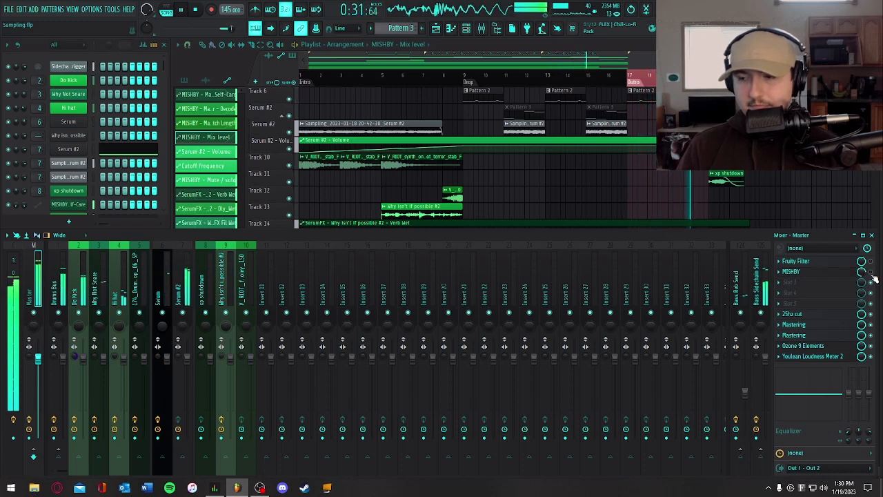
{"action": "key", "text": "space"}
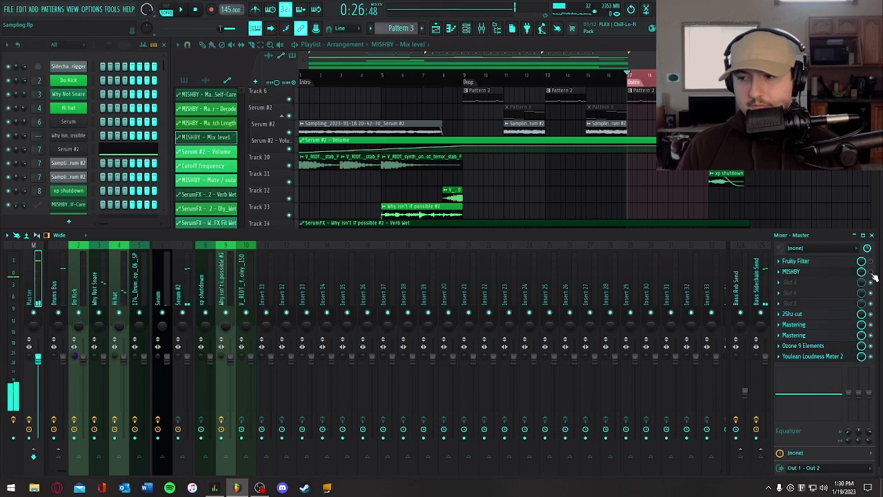
- Reopen MISHBY on the Master channel and play the Outro to examine how its automated controls move
{"action": "right_click", "coordinate": [849, 177]}
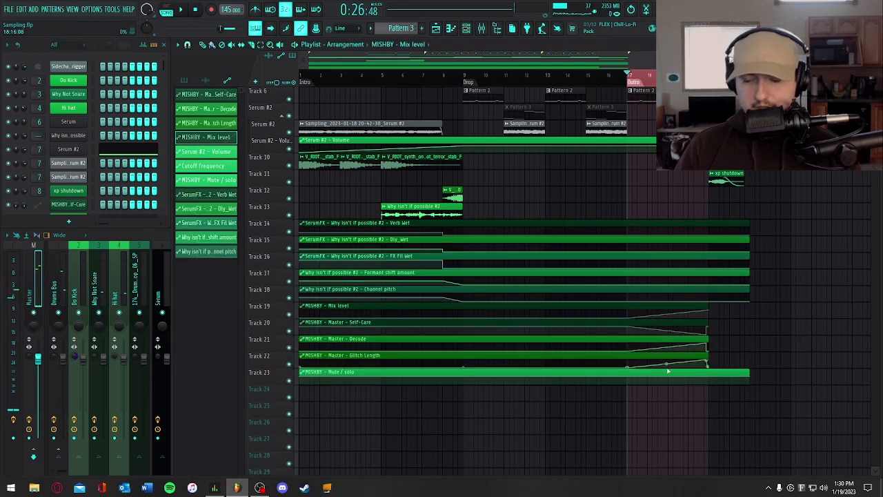
{"action": "left_click", "coordinate": [27, 272]}
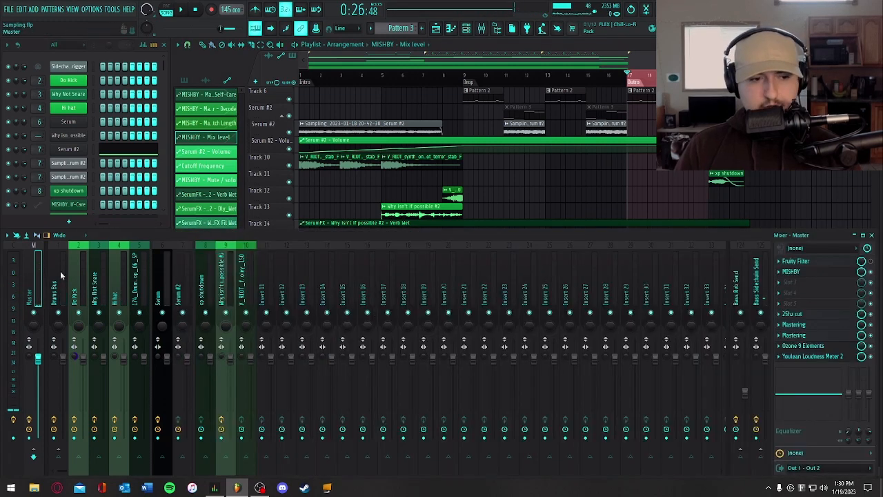
{"action": "left_click", "coordinate": [840, 273]}
{"action": "key", "text": "space"}
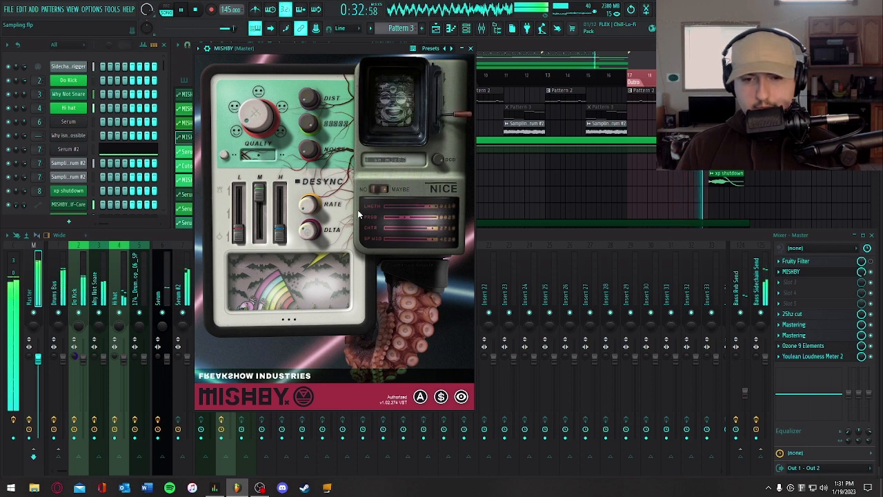
{"action": "key", "text": "space"}
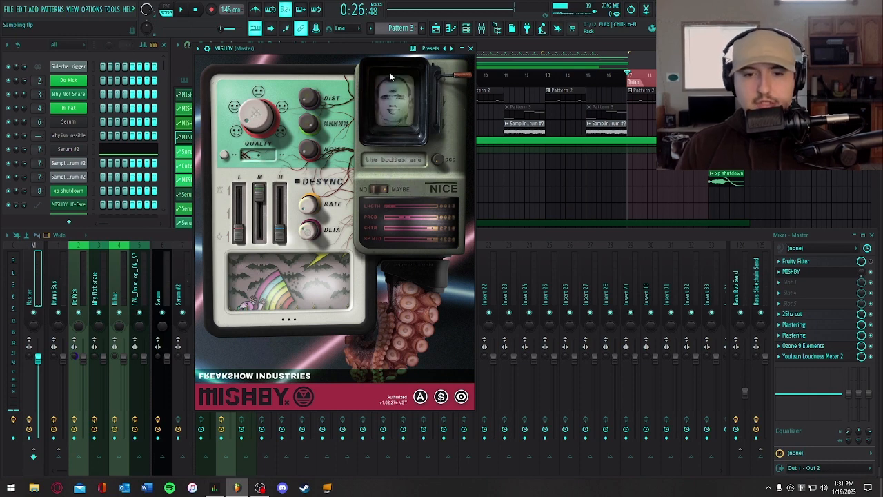
{"action": "left_click", "coordinate": [471, 48]}
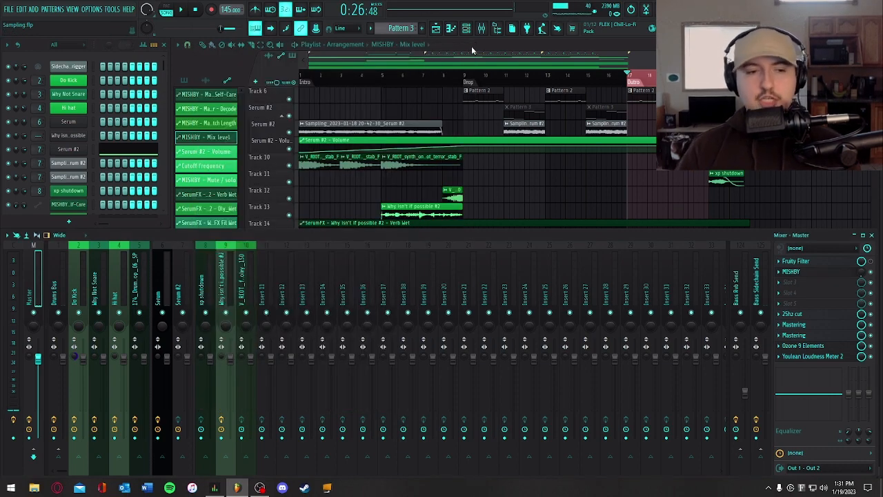
- Clear the Outro time selection, return the playhead to bar 1, select all playlist clips, and deselect them
{"action": "double_click", "coordinate": [471, 46]}
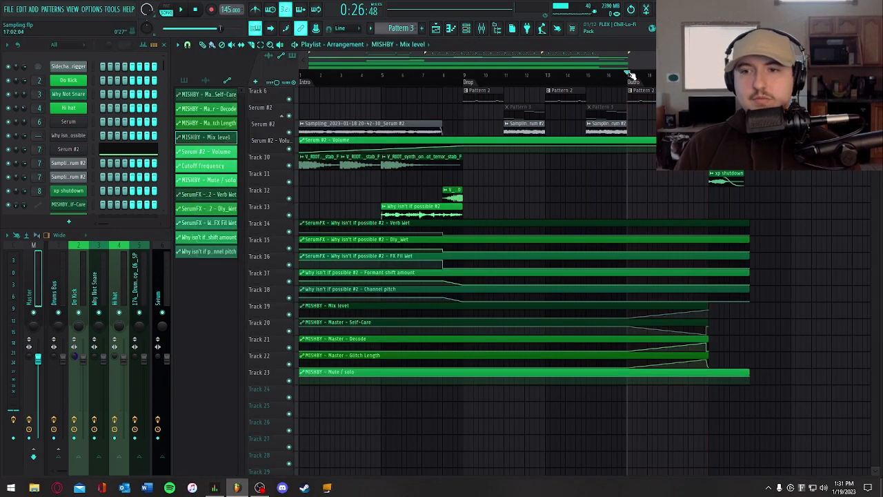
{"action": "left_click", "coordinate": [310, 79]}
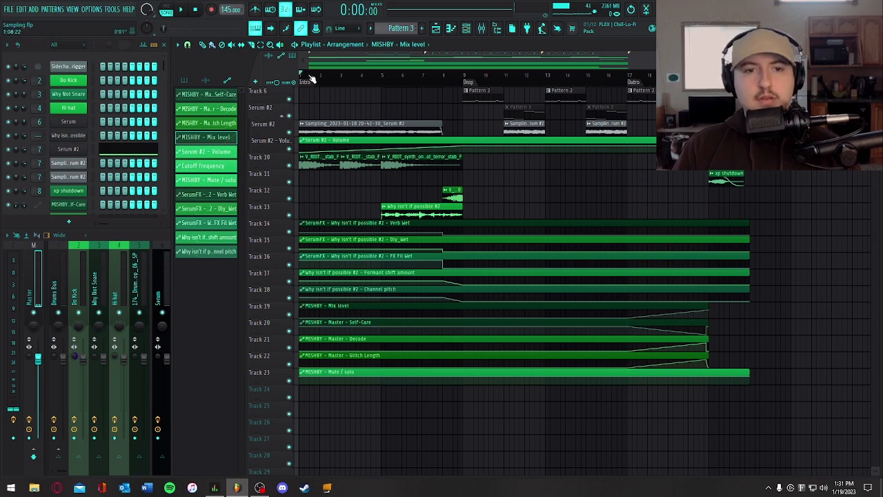
{"action": "key", "text": "ctrl+a"}
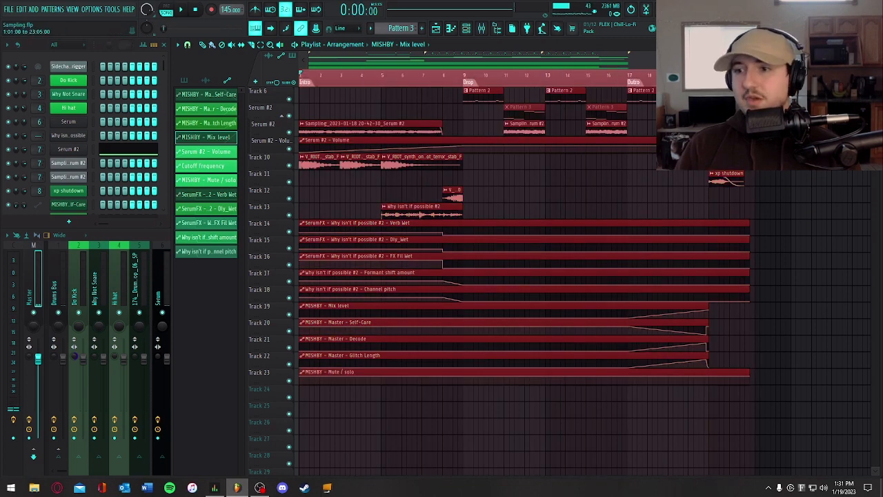
{"action": "key", "text": "ctrl+d"}
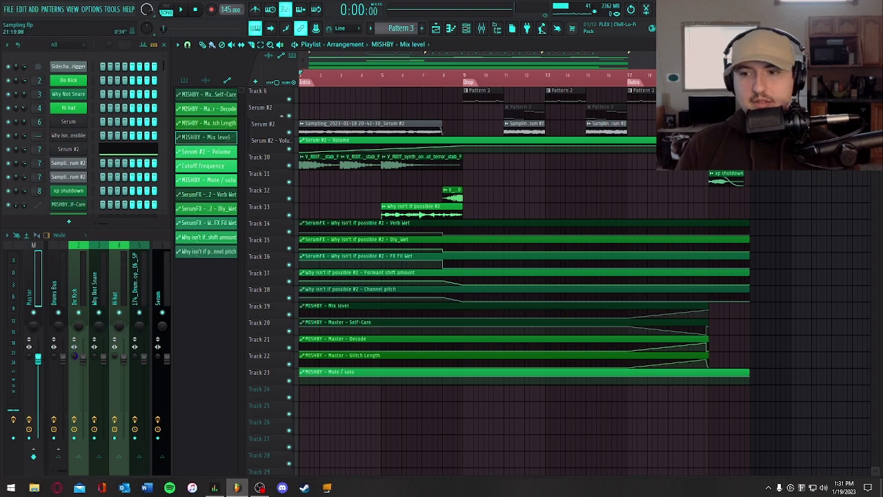
- Audition the xp shutdown sample on Track 11 from bar 21
{"action": "left_click", "coordinate": [708, 75]}
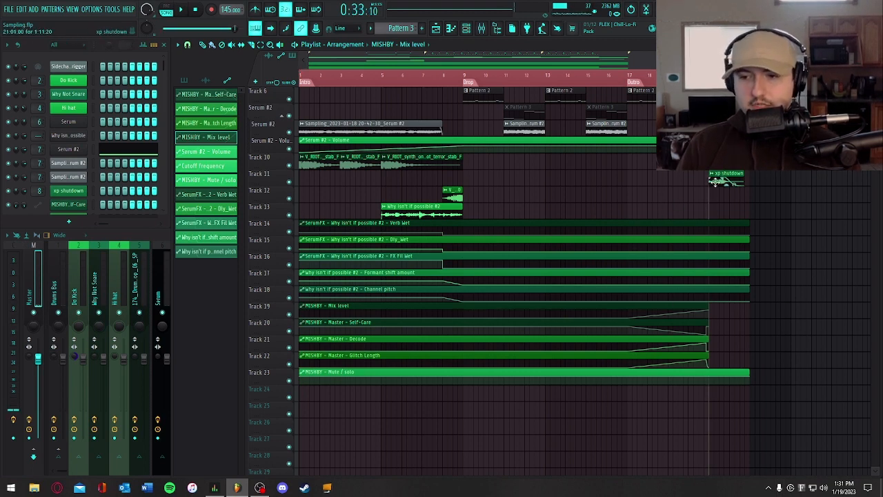
{"action": "key", "text": "space"}
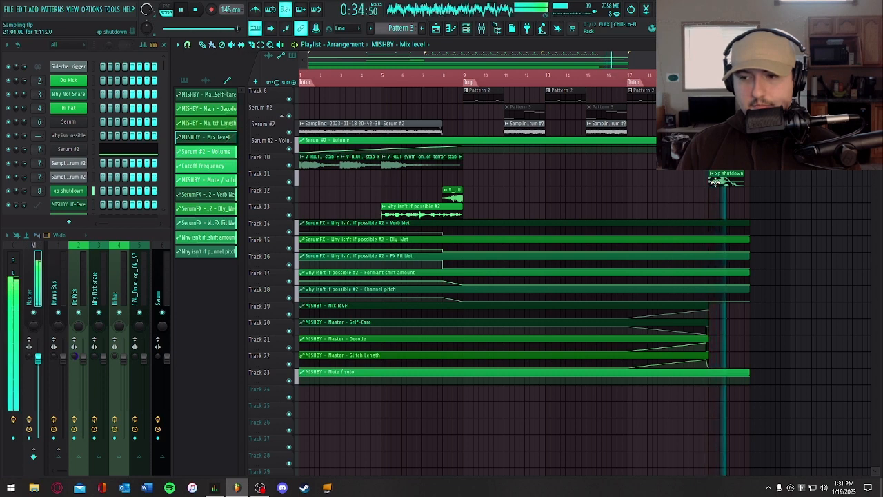
{"action": "key", "text": "space"}
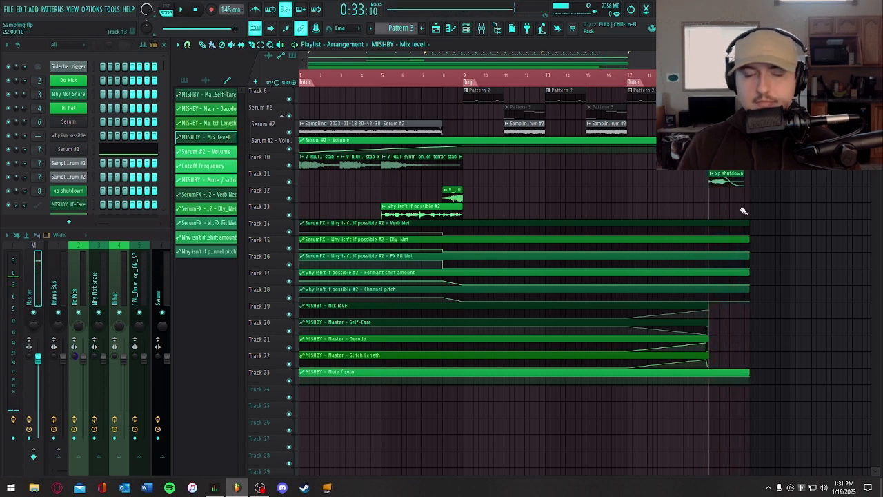
- Return to the start of the song and play the full arrangement
{"action": "left_click", "coordinate": [196, 10]}
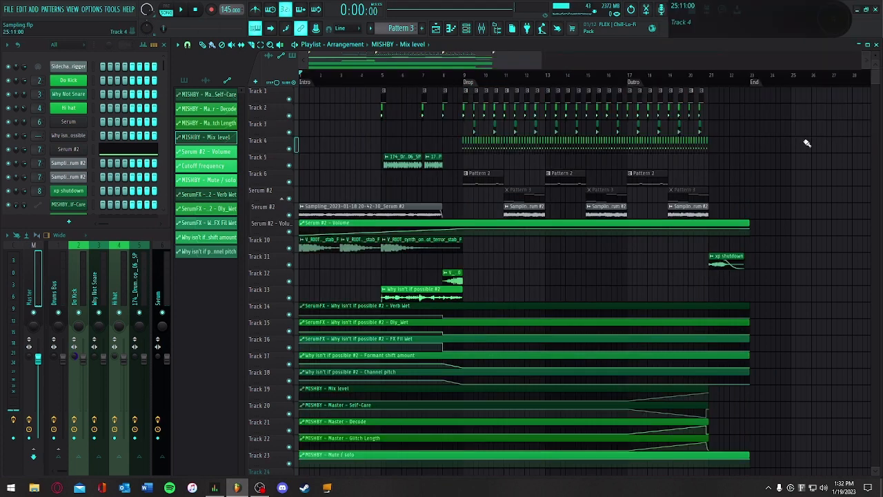
{"action": "key", "text": "space"}
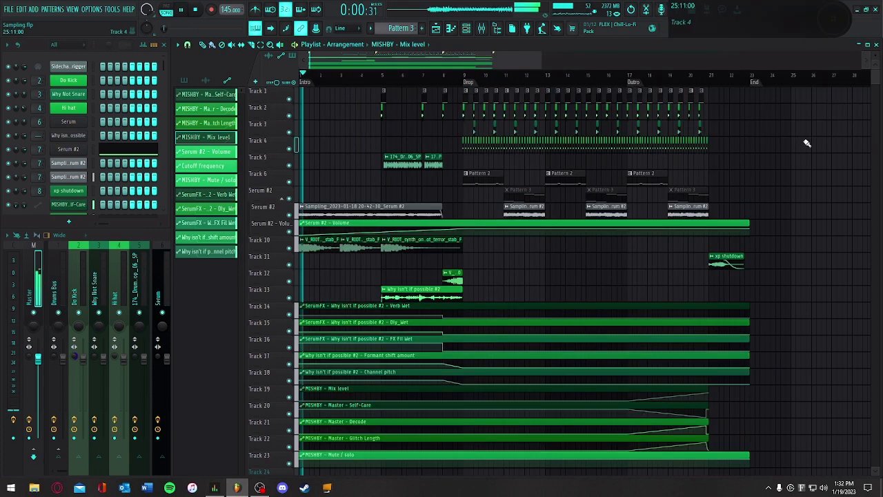